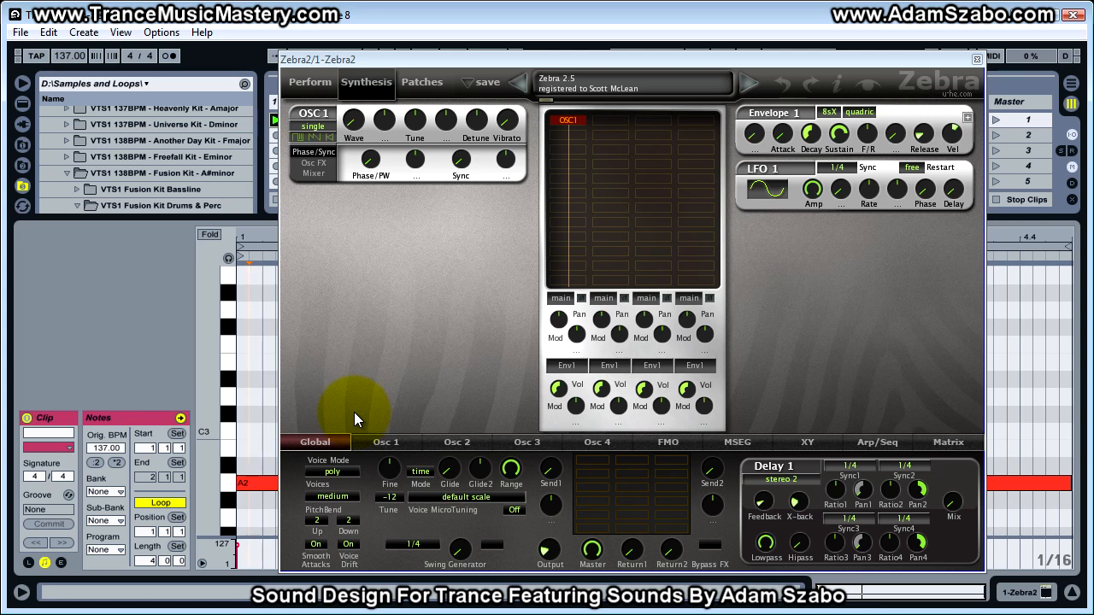
# Set the synth's global voice mode to arpeggiator and select the sustained A2 note in the clip
pyautogui.click(336, 471)
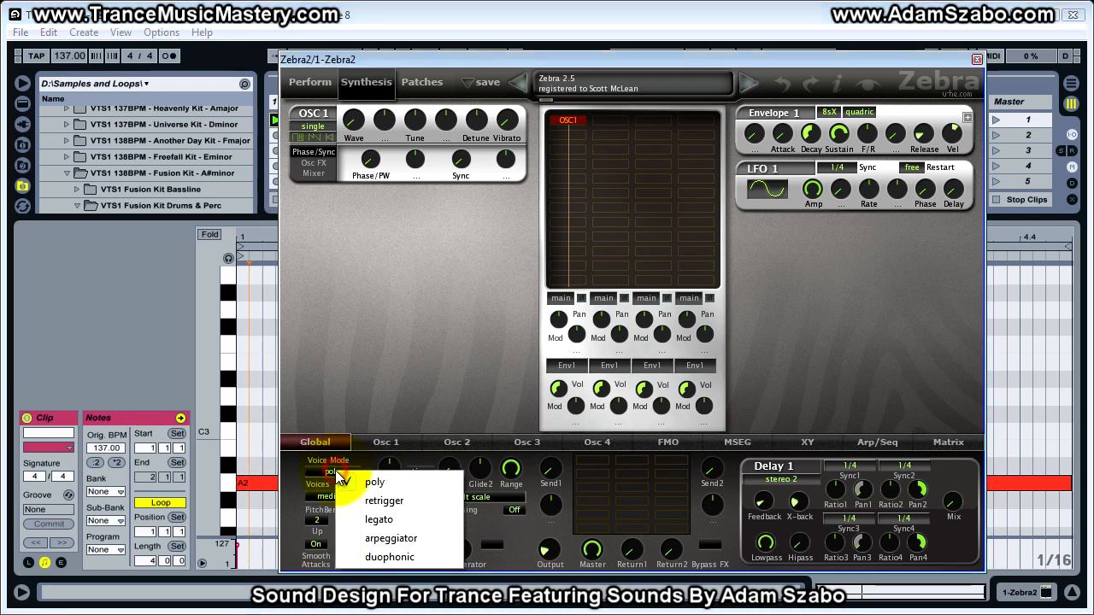
pyautogui.click(390, 538)
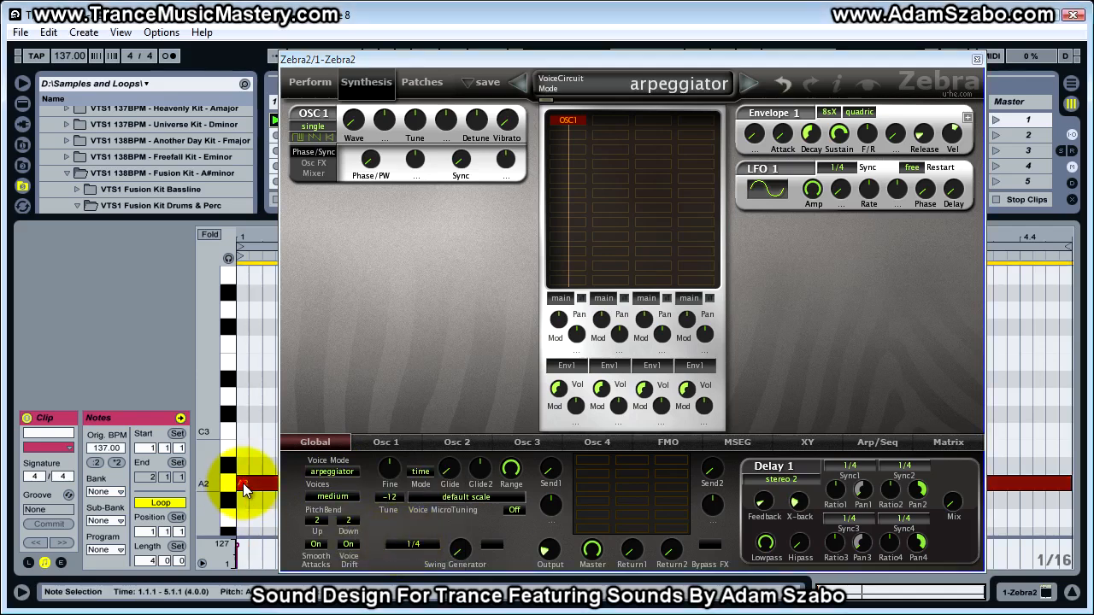
pyautogui.click(244, 484)
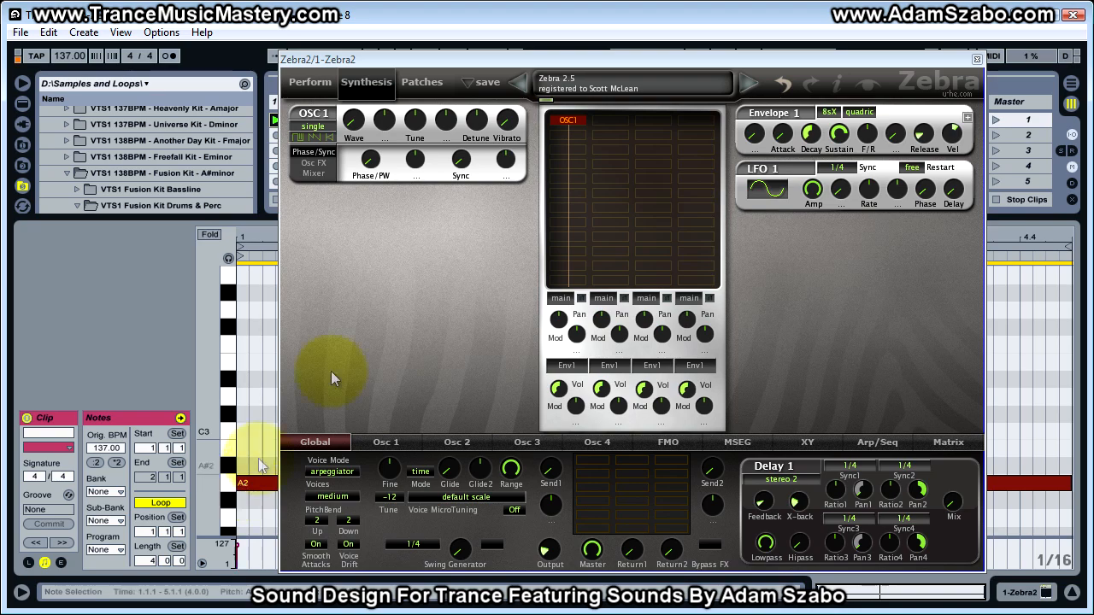
pyautogui.moveTo(501, 61); pyautogui.dragTo(523, 31)
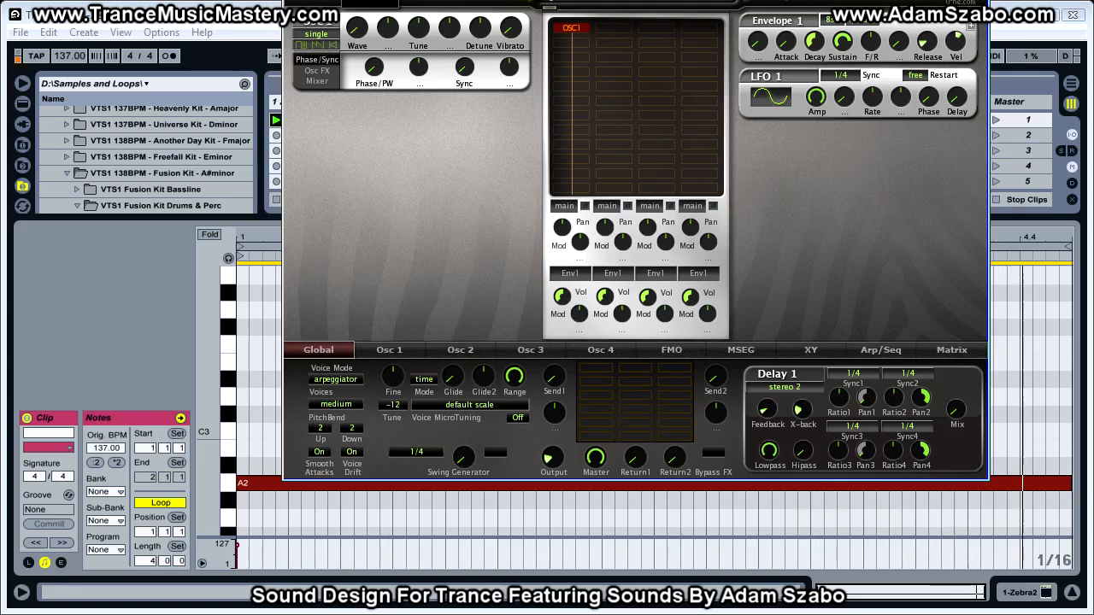
pyautogui.moveTo(523, 2); pyautogui.dragTo(501, 48)
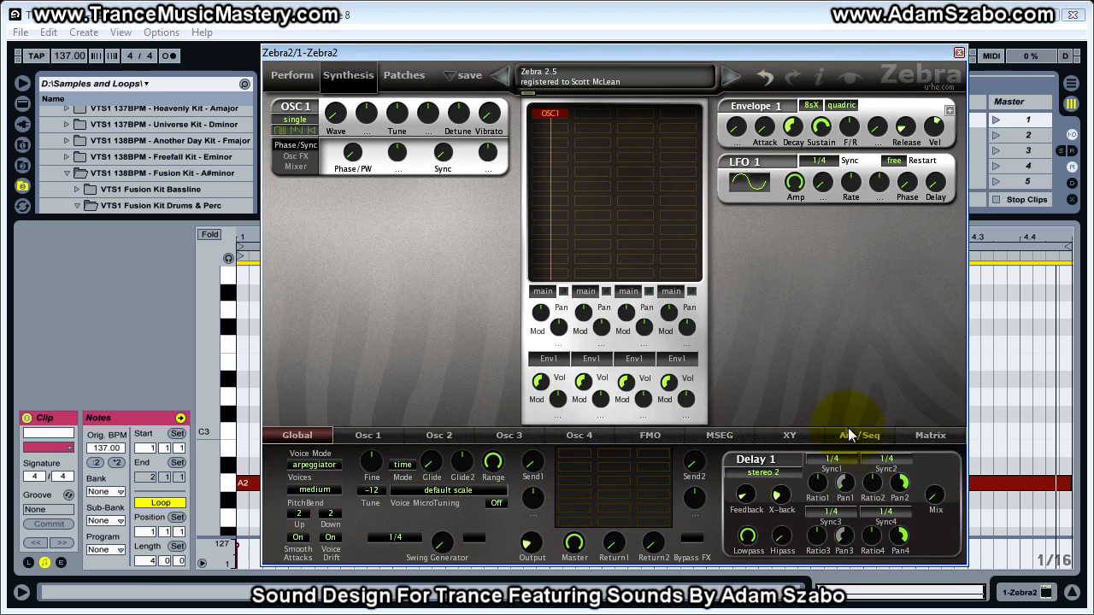
# Show the arpeggiator/sequencer settings and set the Arp Sync to 1/8
pyautogui.click(871, 439)
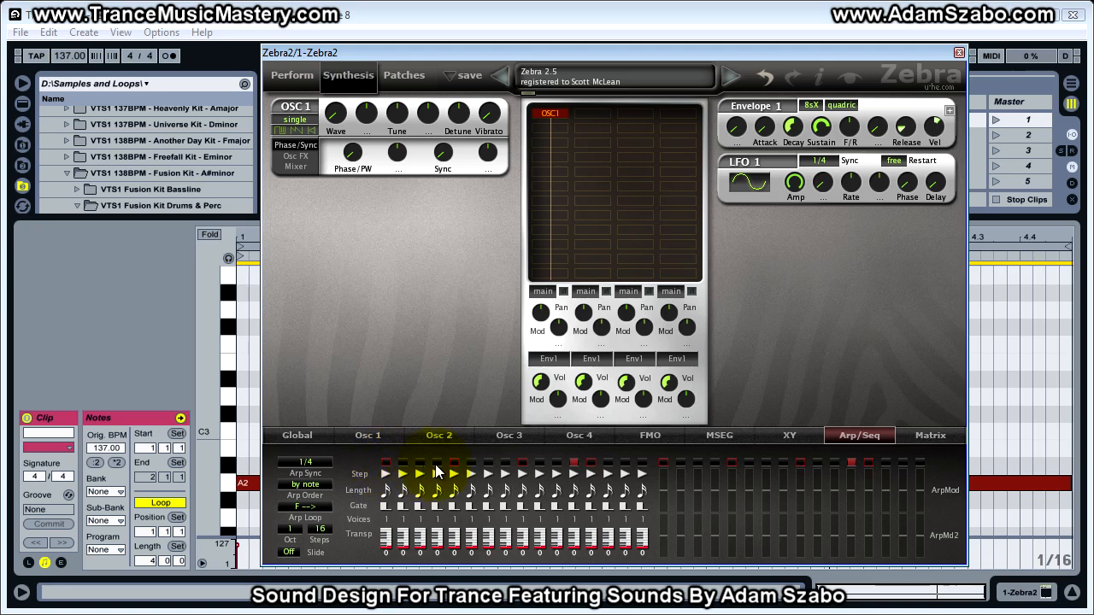
pyautogui.click(305, 461)
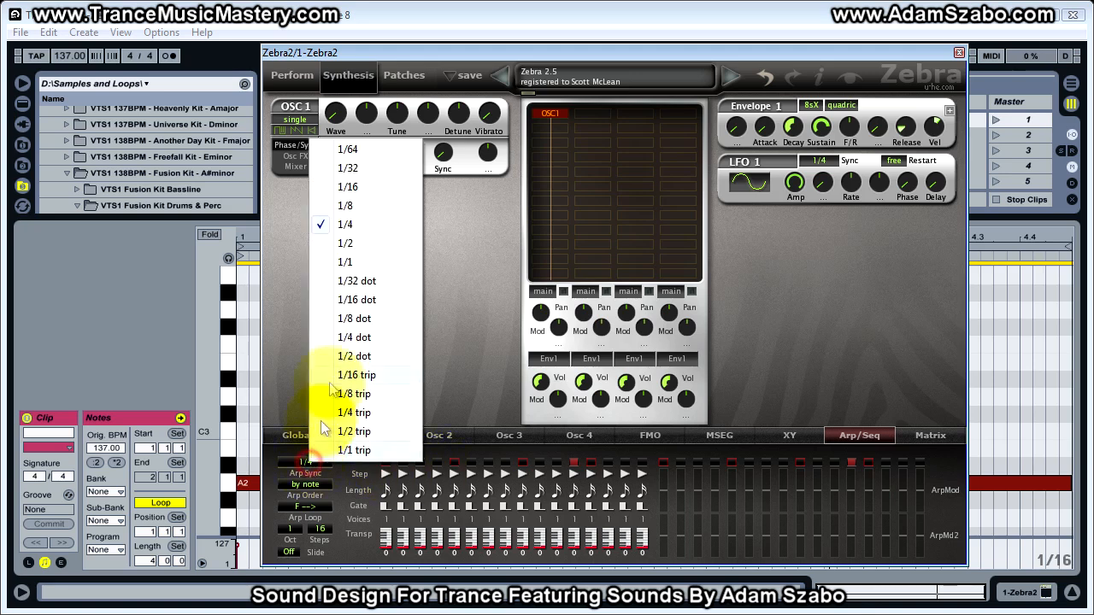
pyautogui.click(349, 208)
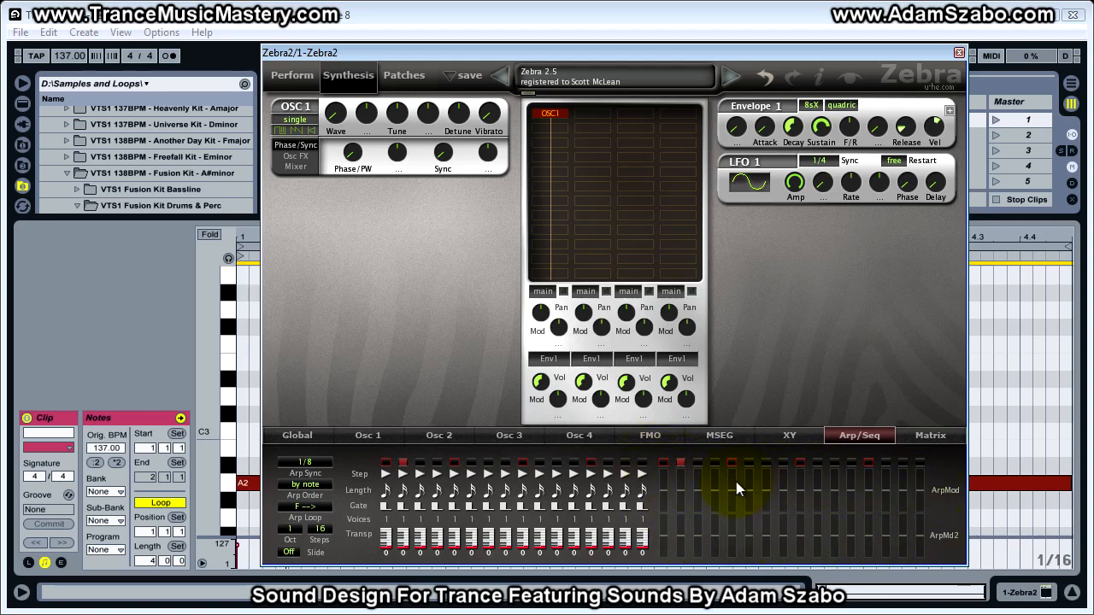
pyautogui.click(663, 477)
pyautogui.moveTo(666, 514)
pyautogui.mouseDown()
pyautogui.moveTo(667, 428)
pyautogui.moveTo(660, 495)
pyautogui.mouseUp()
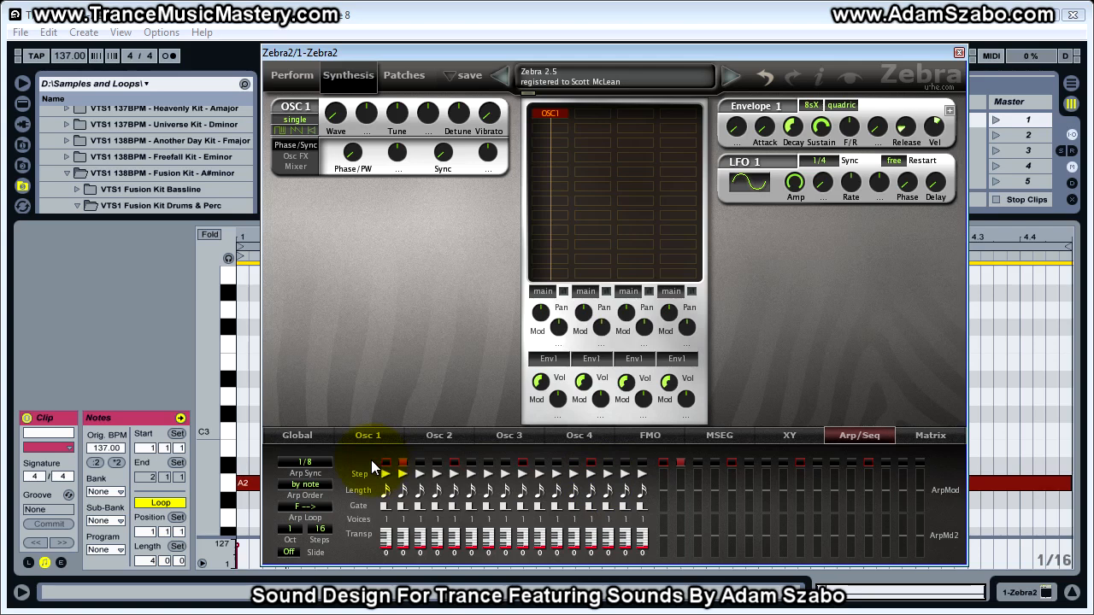
# Limit the arpeggio to 4 steps and transpose steps 2 and 4 by 12 semitones
pyautogui.click(319, 528)
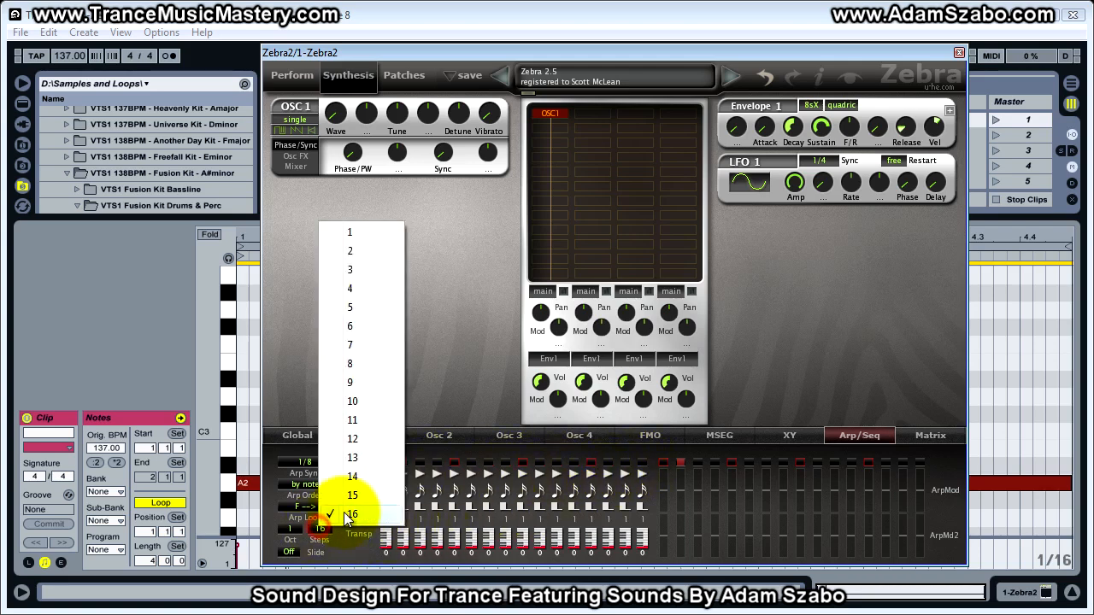
pyautogui.click(364, 288)
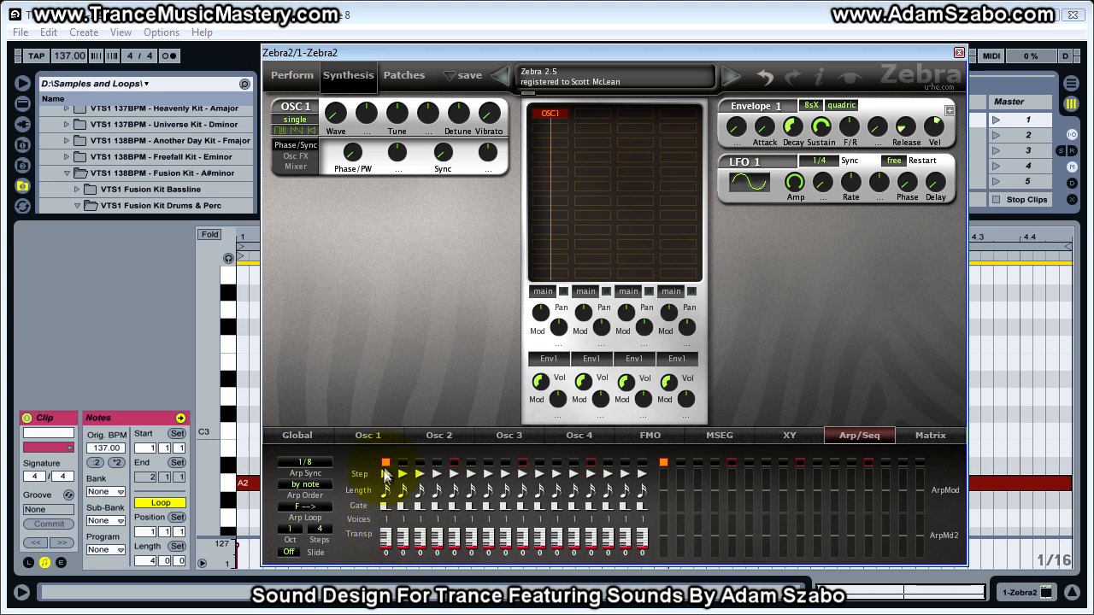
pyautogui.click(406, 545)
pyautogui.click(435, 521)
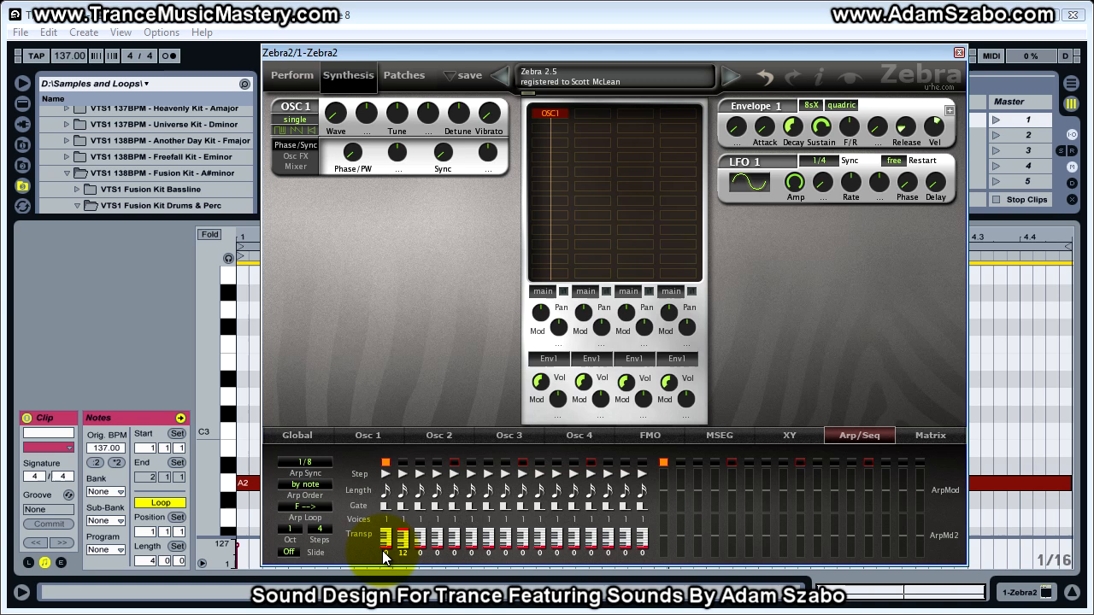
pyautogui.click(247, 484)
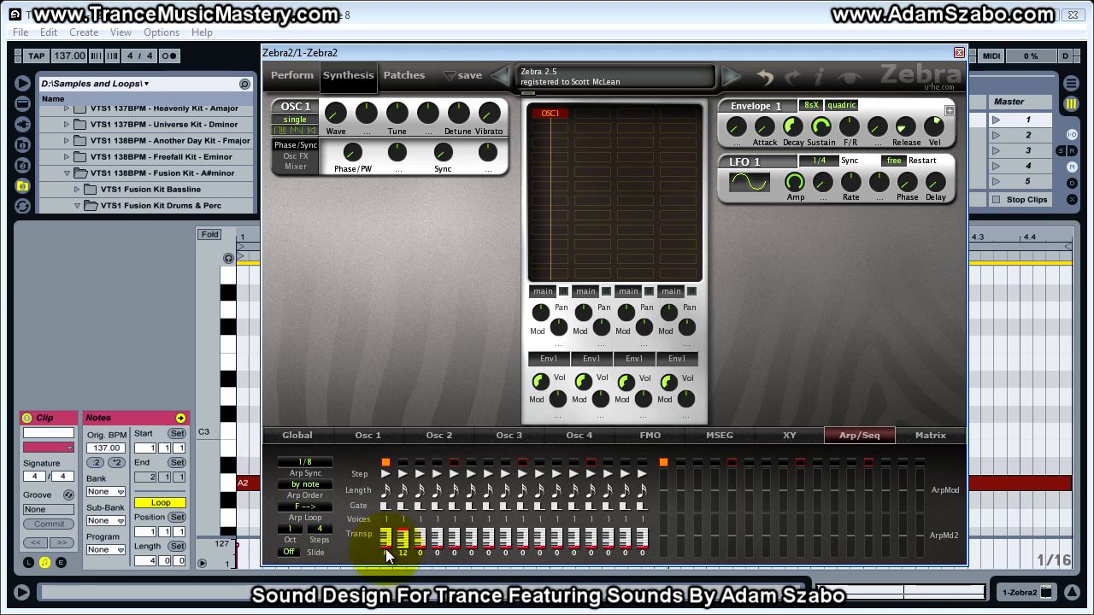
pyautogui.click(436, 543)
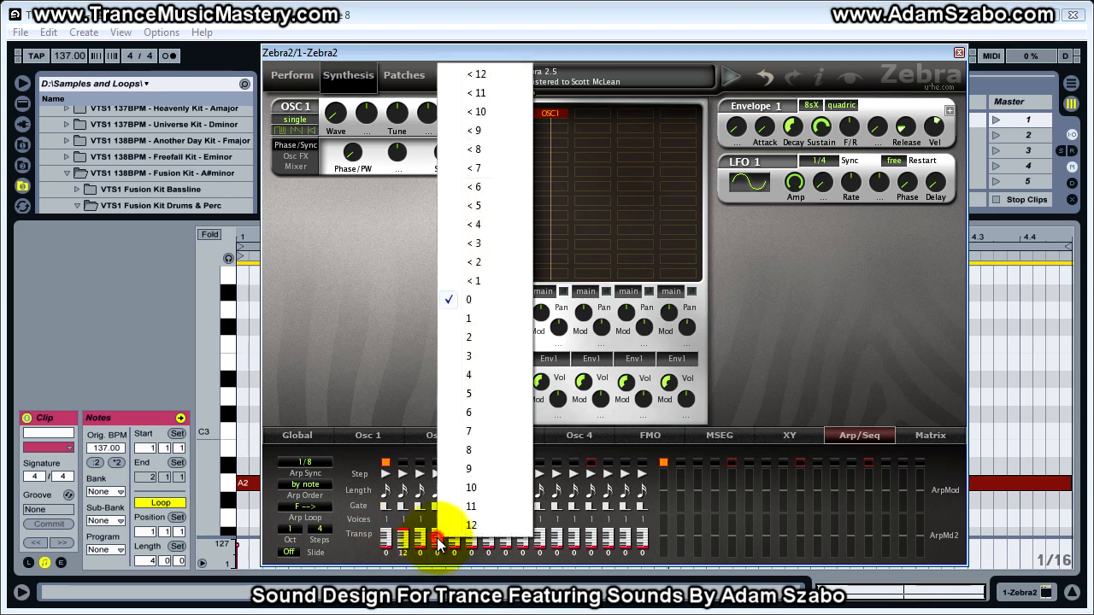
pyautogui.click(457, 521)
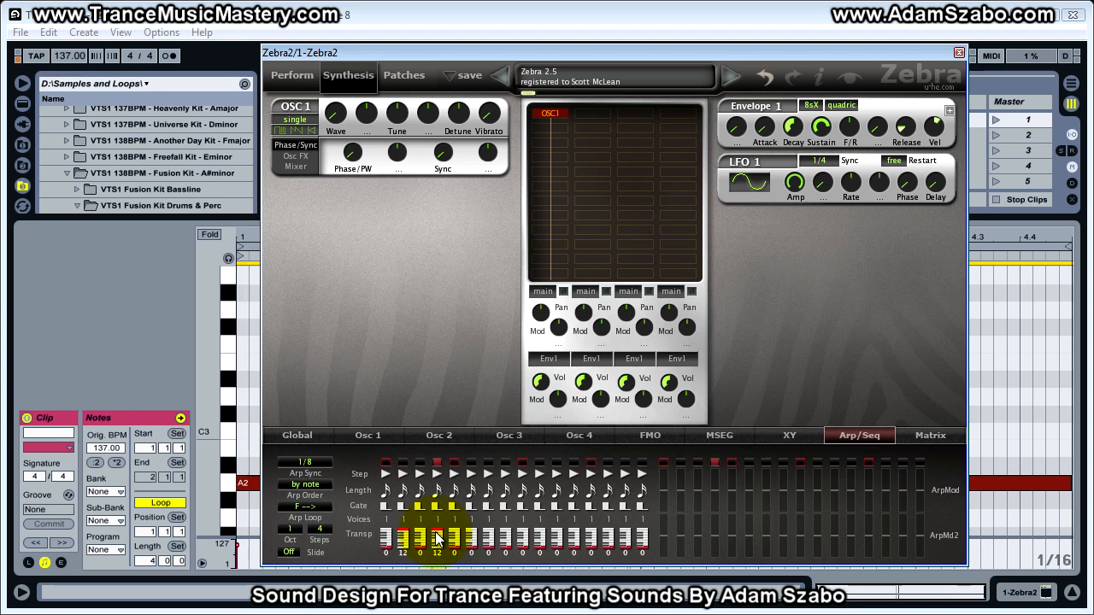
# Set the arpeggiator octave range to 0 and copy the clip's A2 note up to D3
pyautogui.click(289, 530)
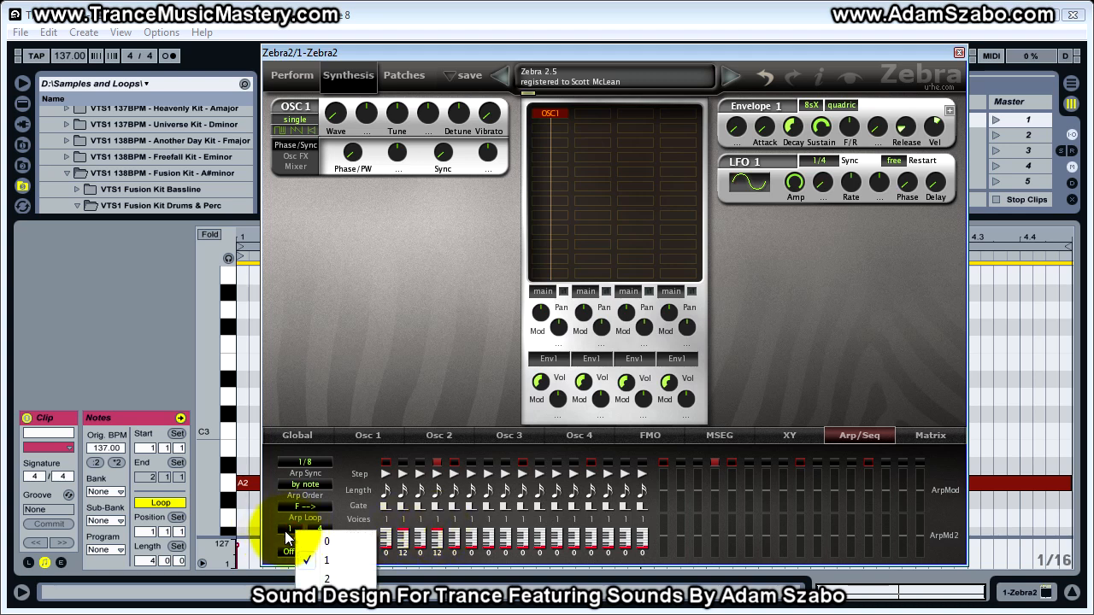
pyautogui.click(311, 543)
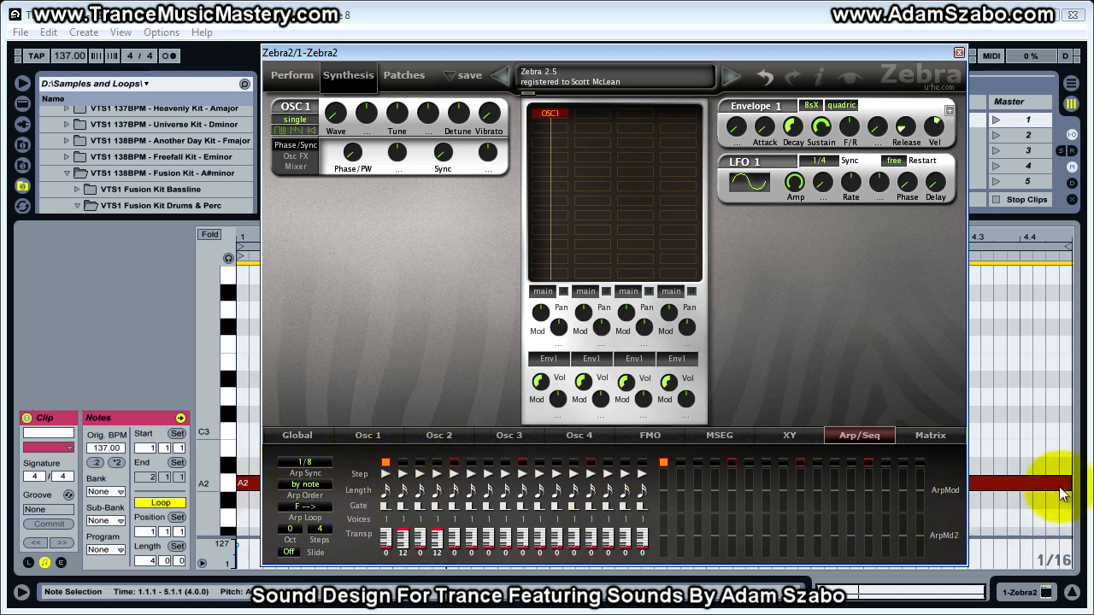
pyautogui.moveTo(1035, 483); pyautogui.dragTo(1036, 401)
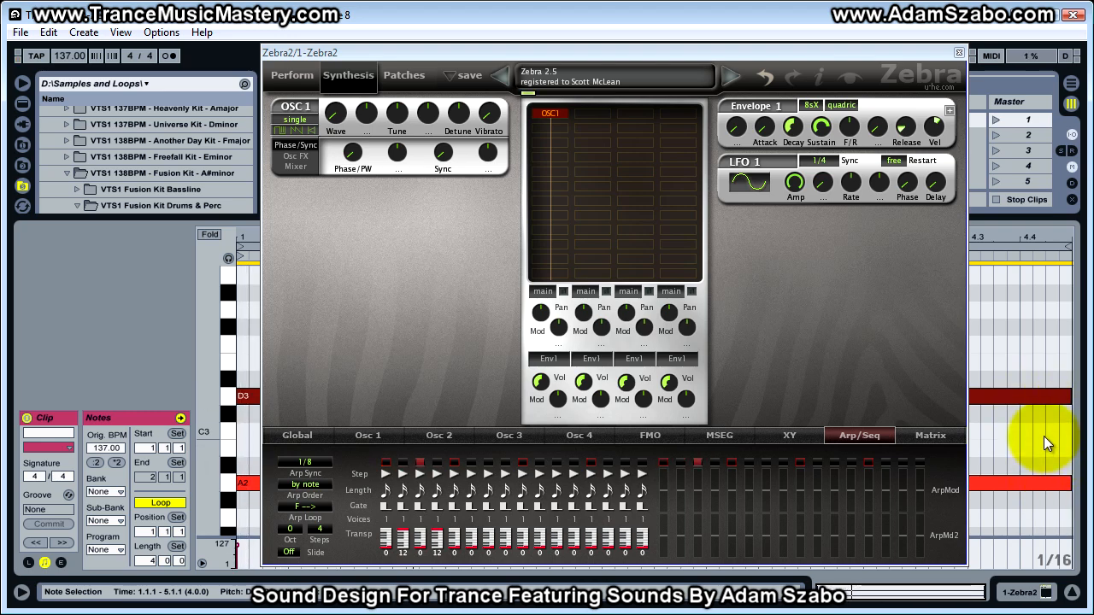
# Set the number of voices to 2 on arpeggio steps 1 to 4
pyautogui.click(386, 519)
pyautogui.click(421, 432)
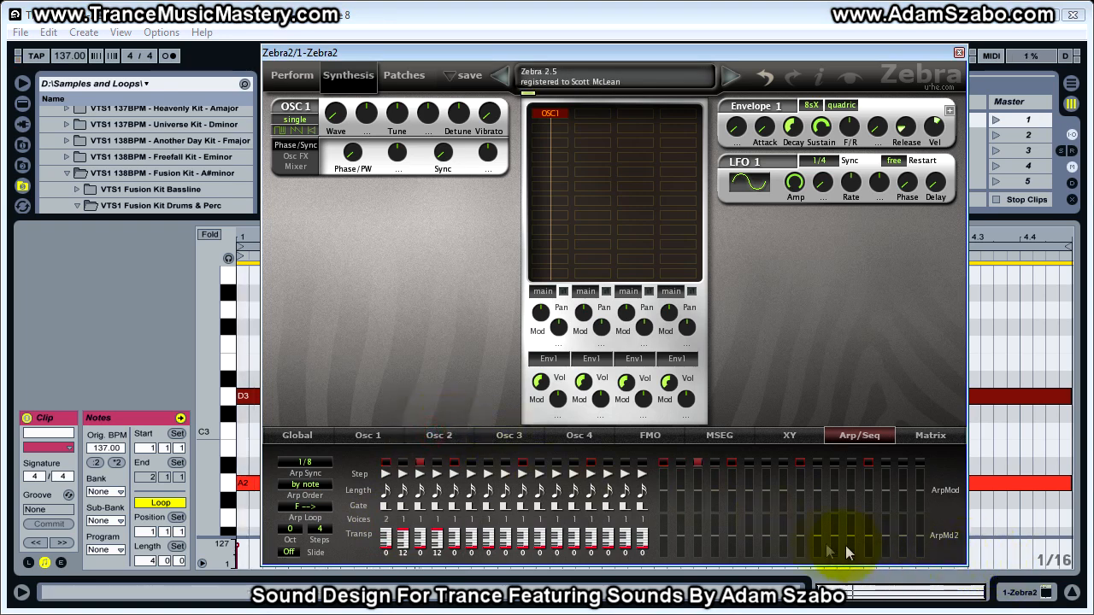
pyautogui.click(402, 519)
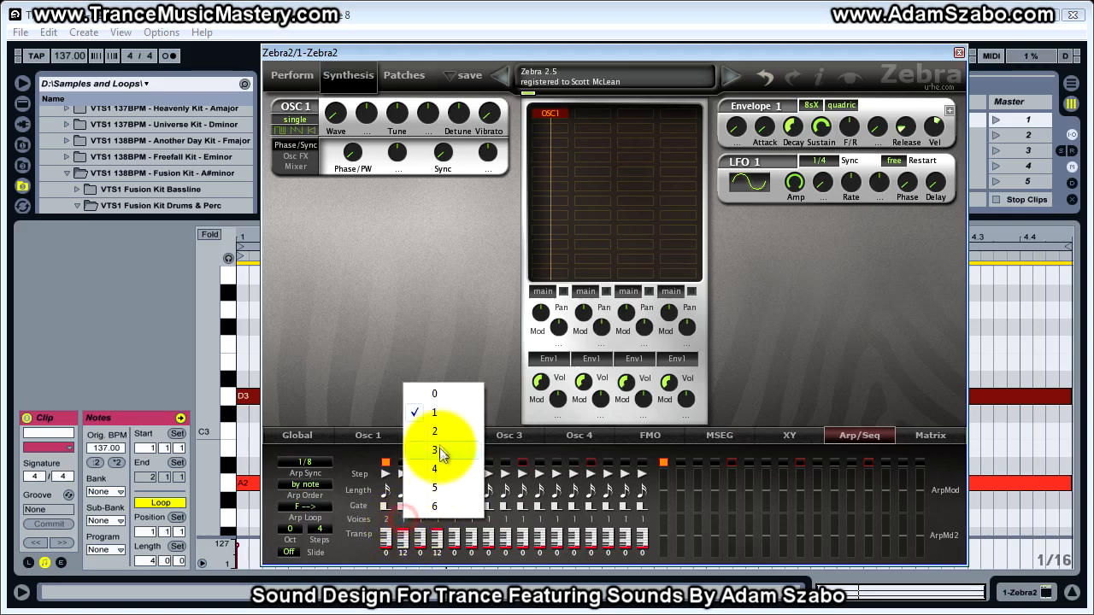
pyautogui.click(437, 433)
pyautogui.click(420, 519)
pyautogui.click(455, 433)
pyautogui.click(437, 519)
pyautogui.click(471, 433)
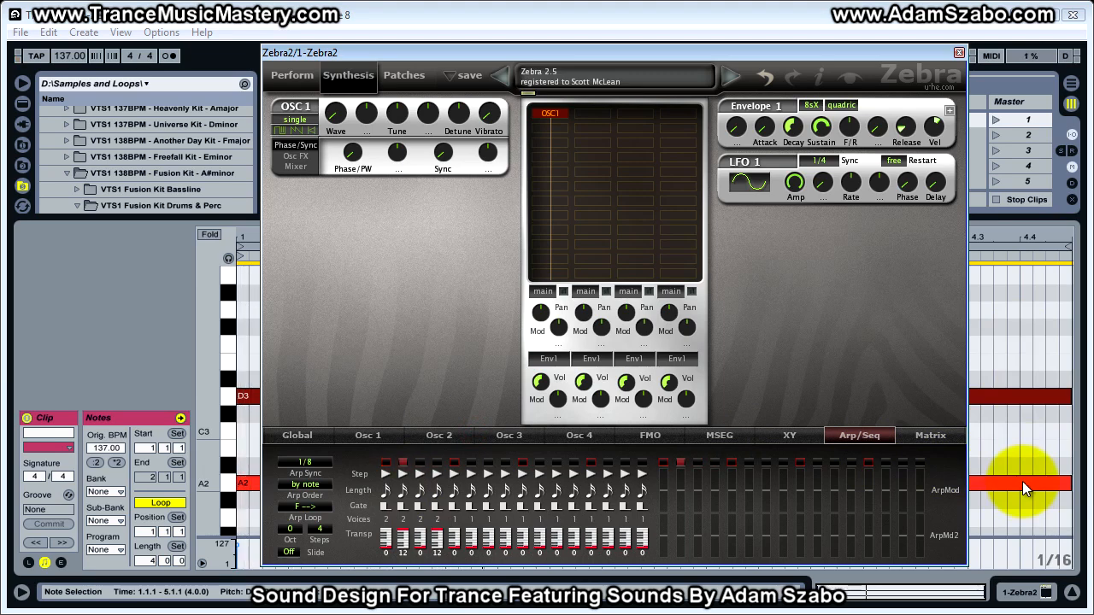
# Insert a VCF1 filter directly below OSC1 in the synthesis grid and adjust its cutoff
pyautogui.click(557, 128)
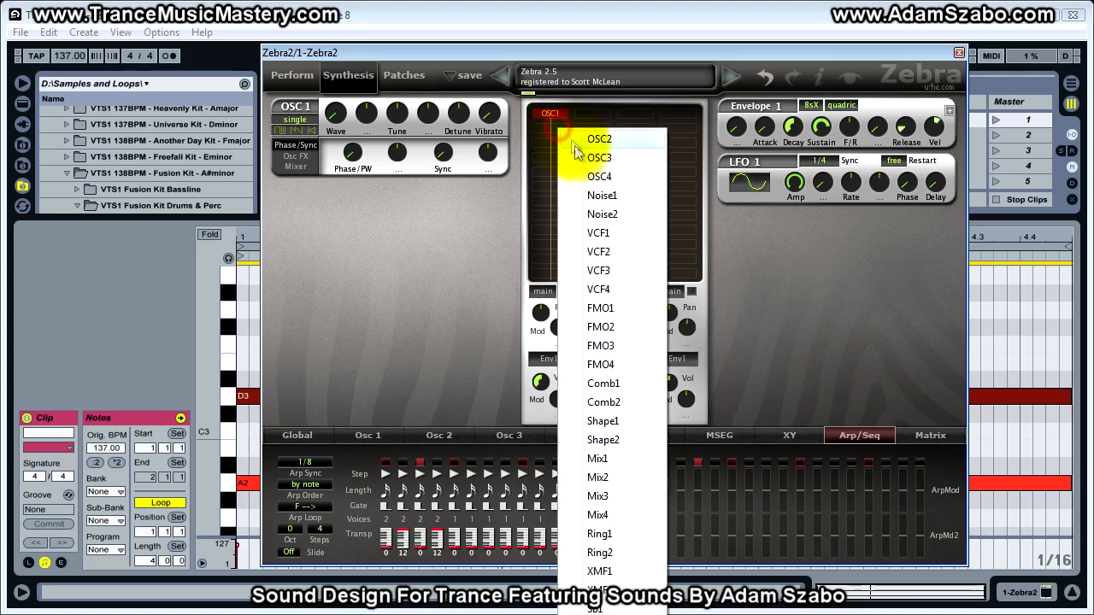
pyautogui.click(564, 233)
pyautogui.moveTo(339, 242); pyautogui.dragTo(334, 209)
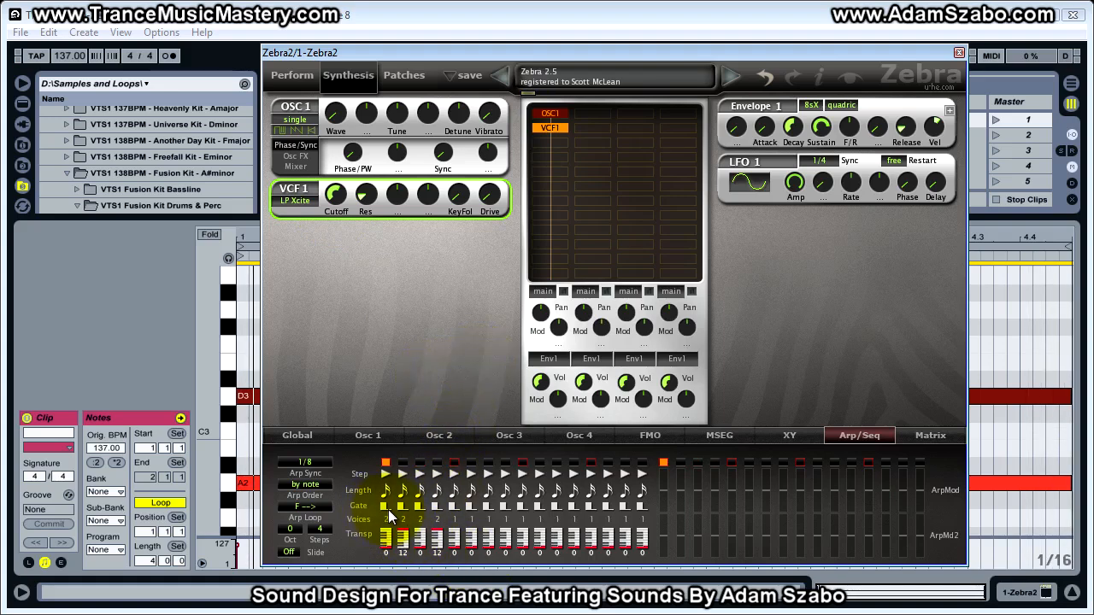
# Set the Arp Sync to 1/4
pyautogui.click(305, 462)
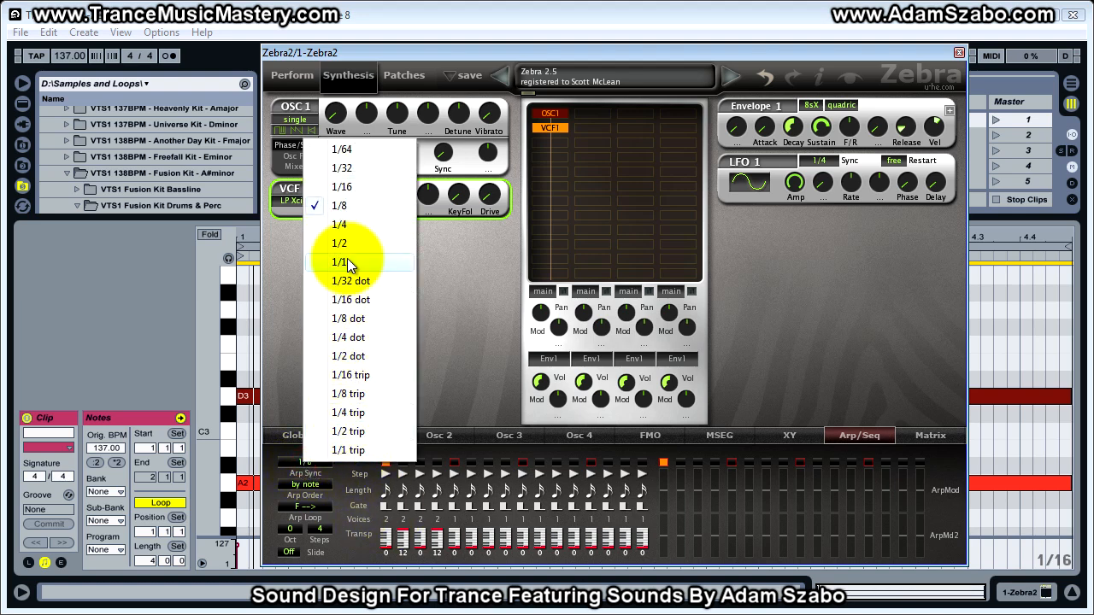
pyautogui.click(349, 224)
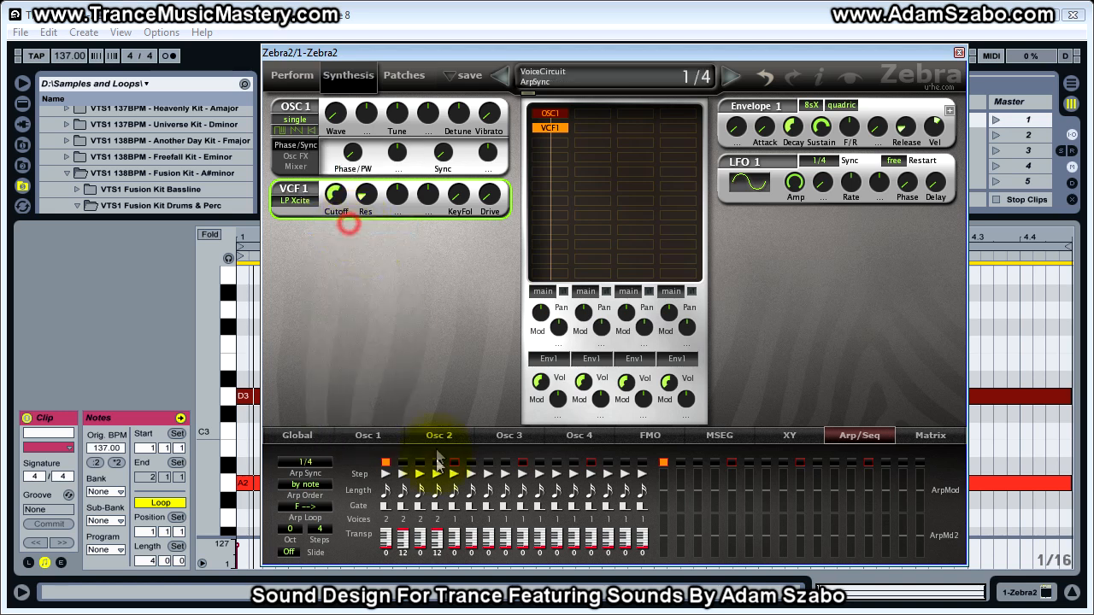
pyautogui.click(387, 517)
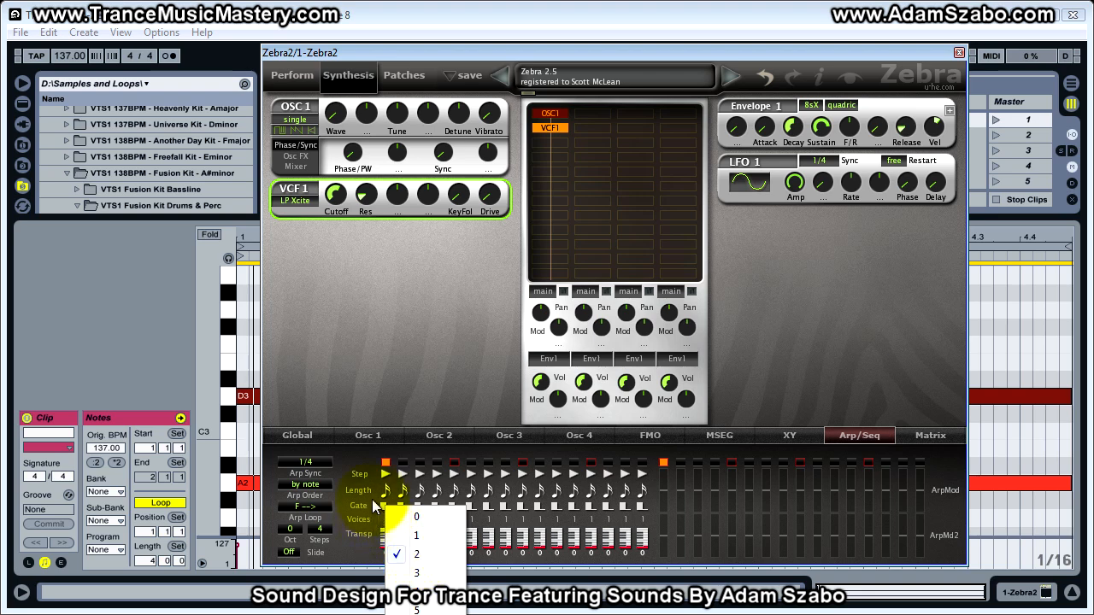
pyautogui.click(338, 469)
pyautogui.click(325, 462)
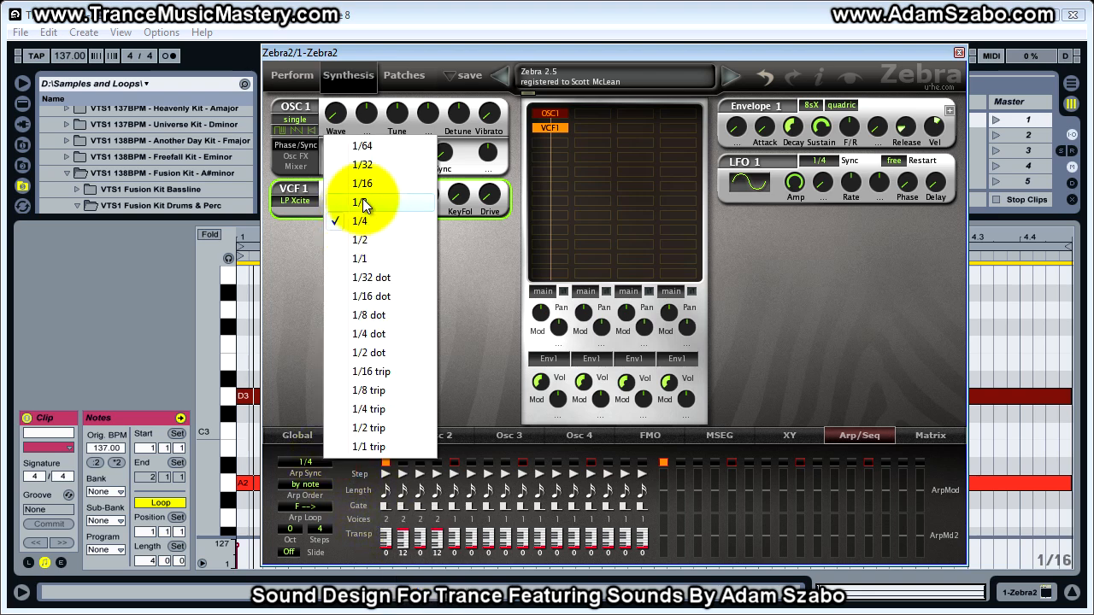
pyautogui.click(363, 202)
pyautogui.scroll(1, 325, 468)
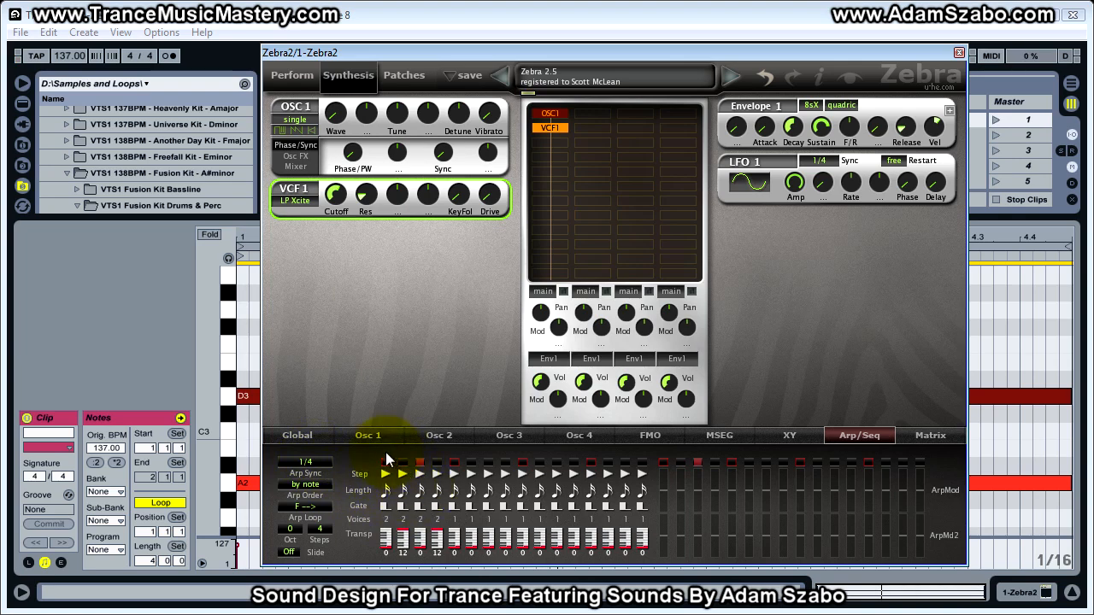
# Set the arpeggiator gate values of steps 1, 2, 3 and 4 to 0, 1, 2 and 3 respectively
pyautogui.click(388, 516)
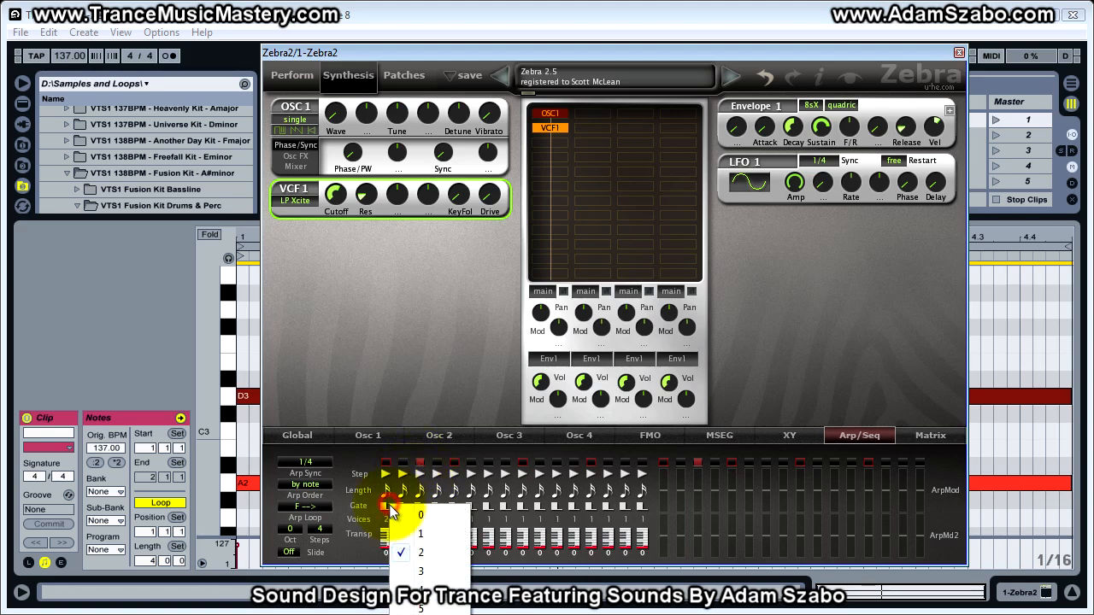
pyautogui.click(426, 554)
pyautogui.click(430, 560)
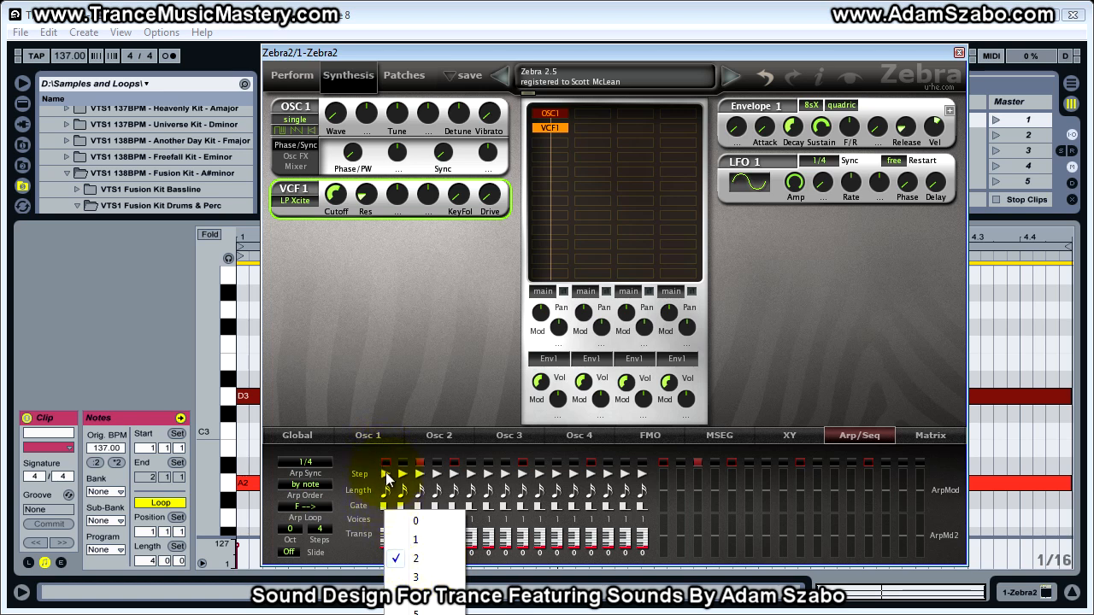
pyautogui.click(422, 519)
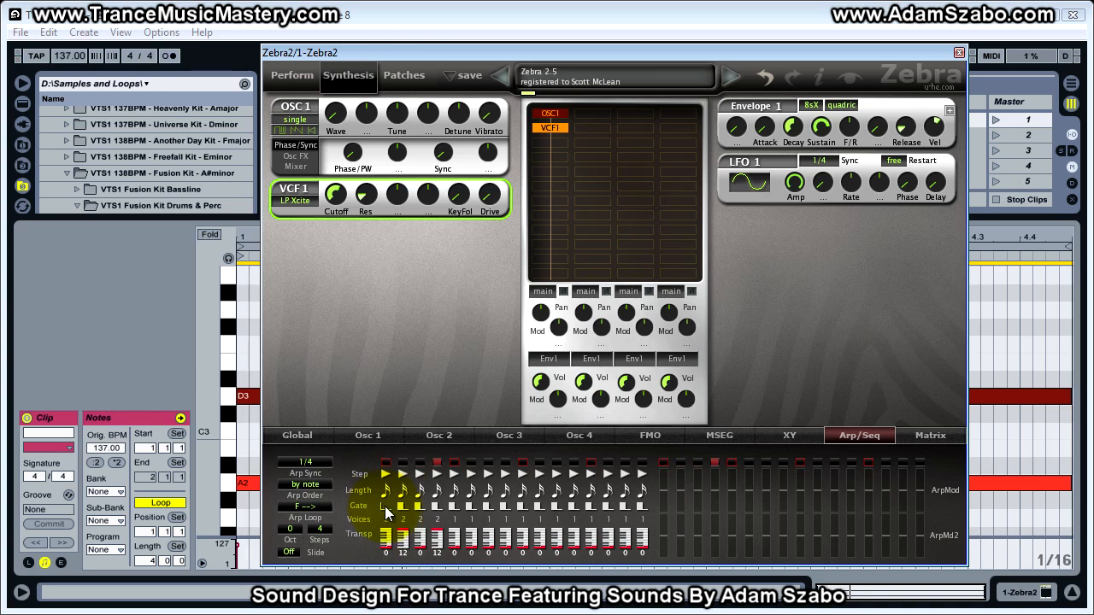
pyautogui.moveTo(402, 511); pyautogui.dragTo(417, 534)
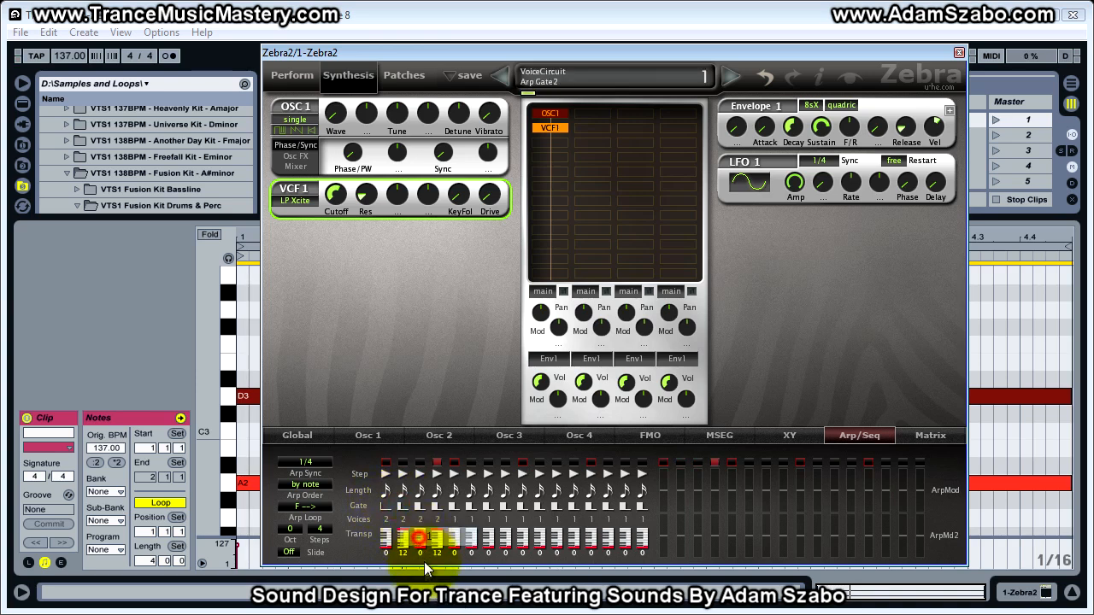
pyautogui.click(421, 518)
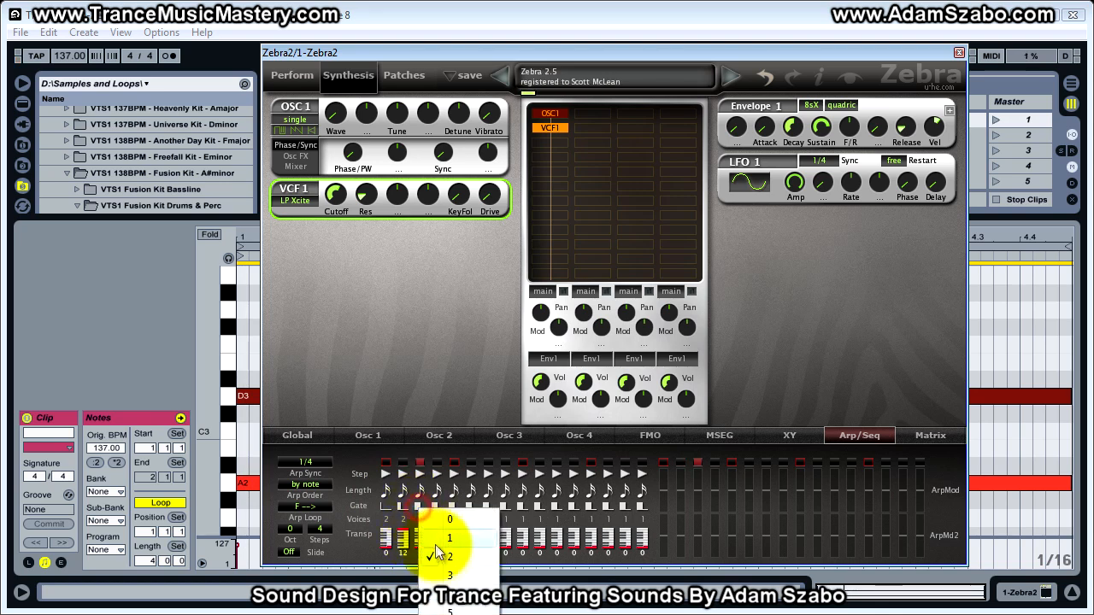
pyautogui.click(446, 557)
pyautogui.click(436, 519)
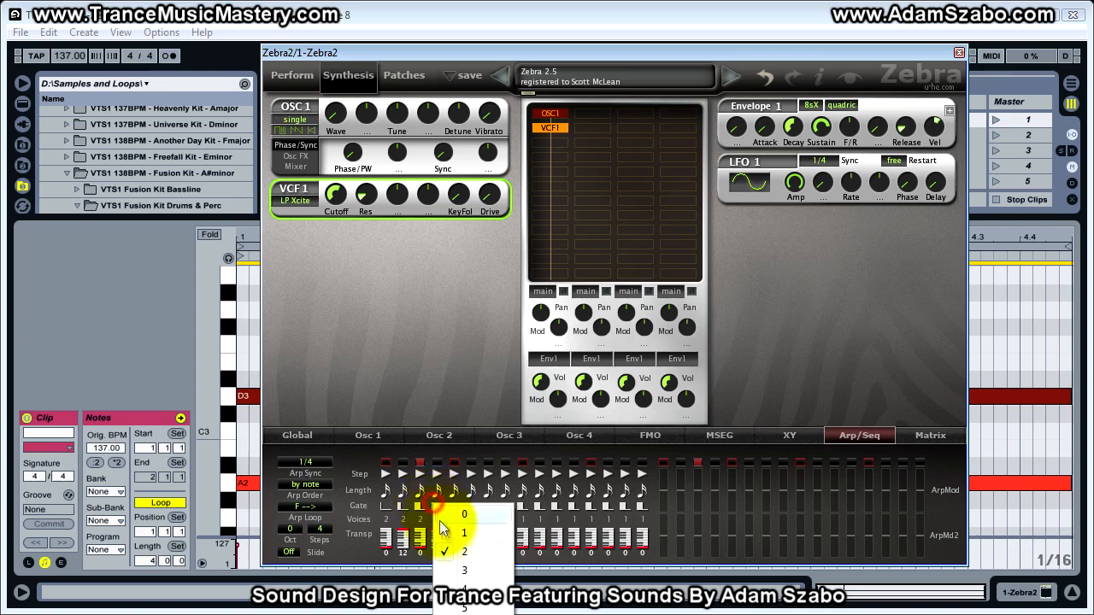
pyautogui.click(464, 572)
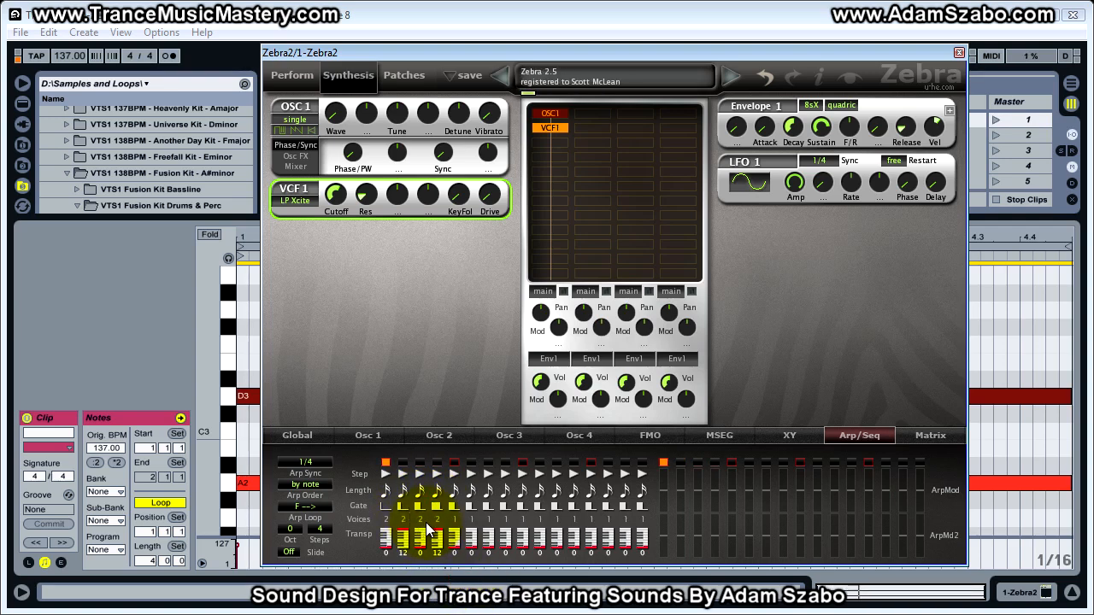
# Extend the arpeggiator to 5 steps and set the gate of step 5 to 4
pyautogui.click(320, 529)
pyautogui.click(355, 310)
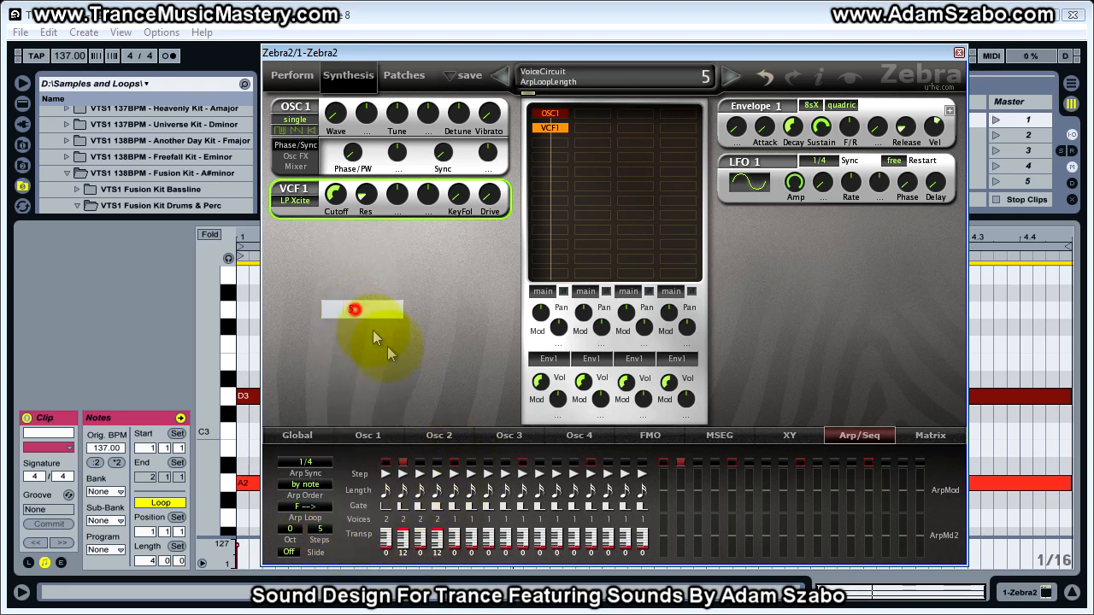
pyautogui.click(454, 519)
pyautogui.click(482, 575)
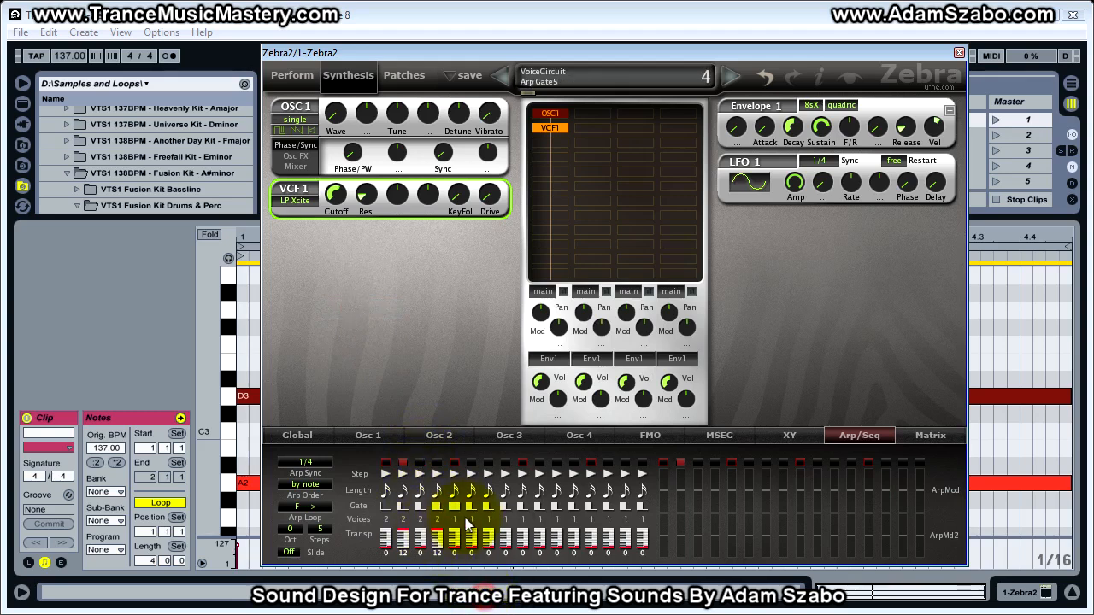
# Extend the arpeggiator to 6 steps and set the gate of step 6 to 5
pyautogui.click(320, 530)
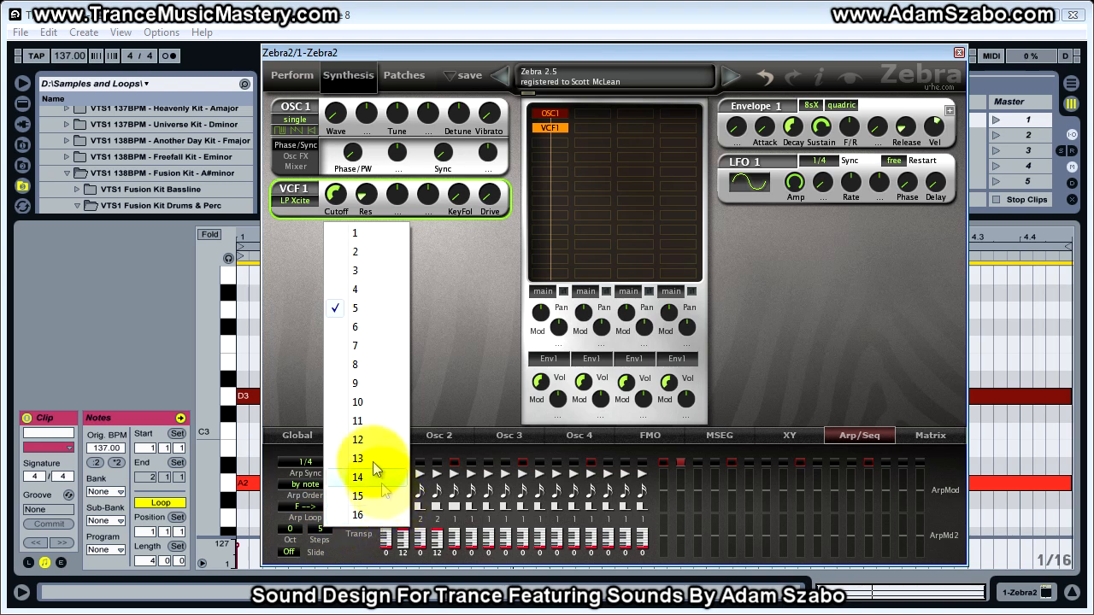
pyautogui.click(355, 327)
pyautogui.click(489, 520)
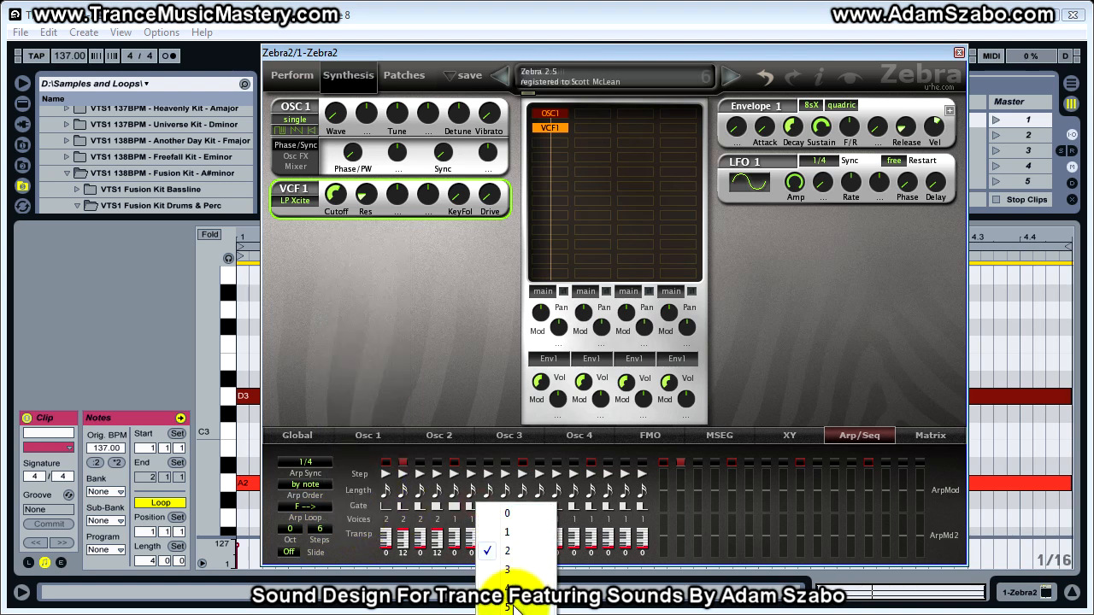
pyautogui.click(494, 533)
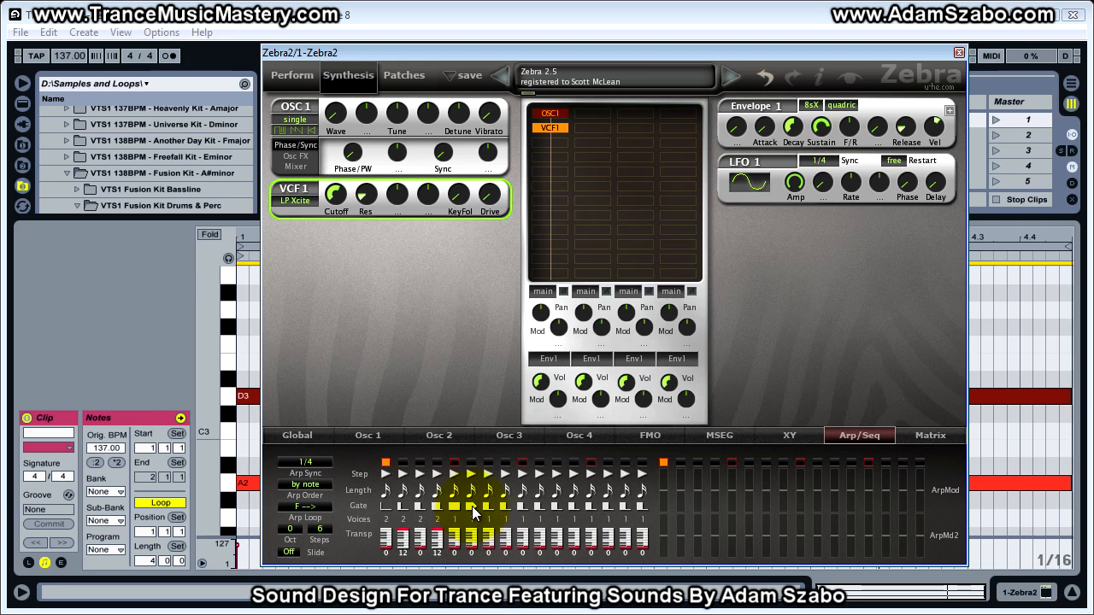
# Set the global Glide to 38.50 and raise the VCF1 cutoff
pyautogui.click(309, 433)
pyautogui.moveTo(431, 461); pyautogui.dragTo(423, 378)
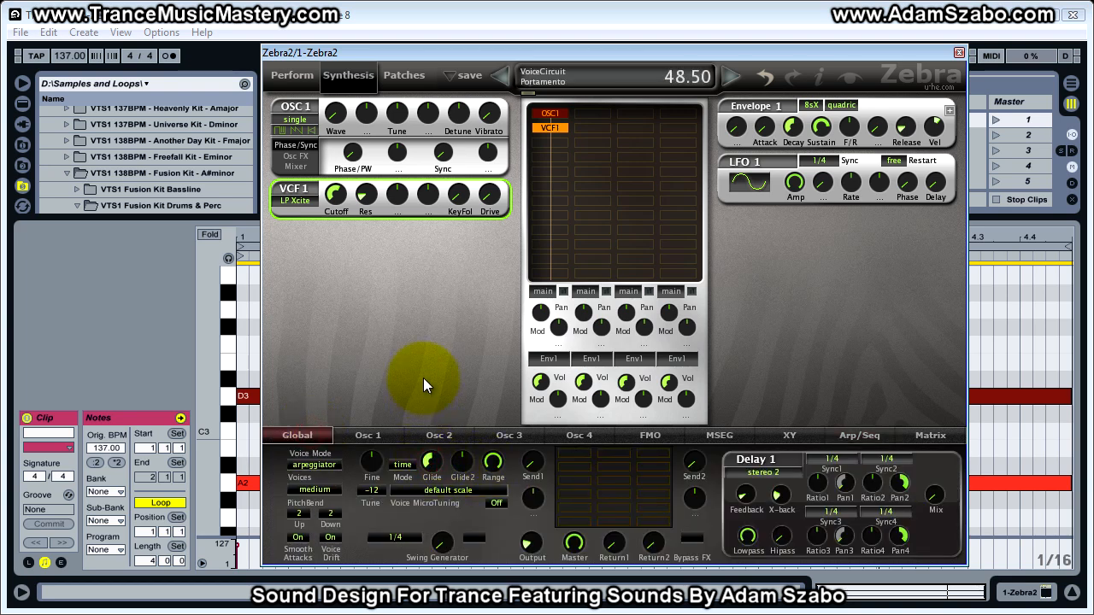
pyautogui.moveTo(431, 461); pyautogui.dragTo(443, 453)
pyautogui.click(846, 434)
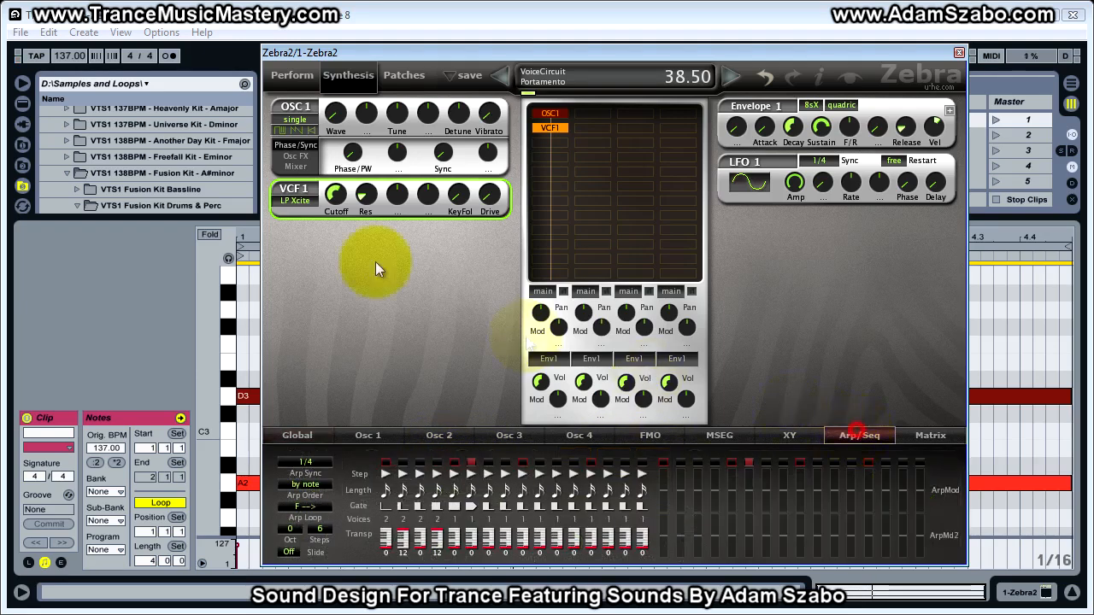
pyautogui.click(335, 192)
pyautogui.moveTo(335, 191); pyautogui.dragTo(335, 163)
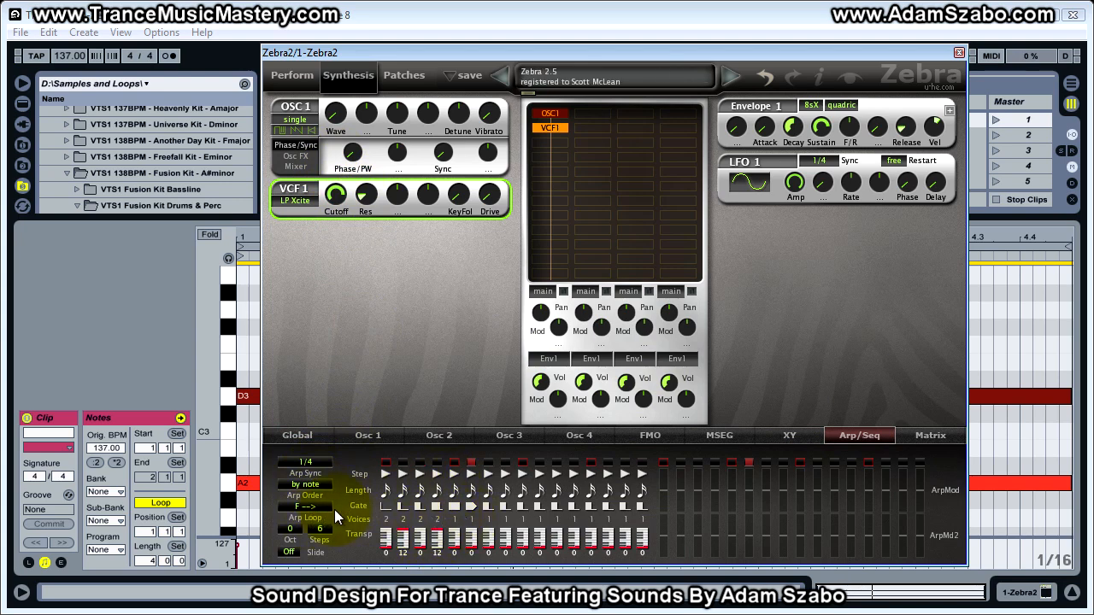
# Delete the D3 note from the MIDI clip and reduce the arpeggiator to 4 steps
pyautogui.doubleClick(1012, 397)
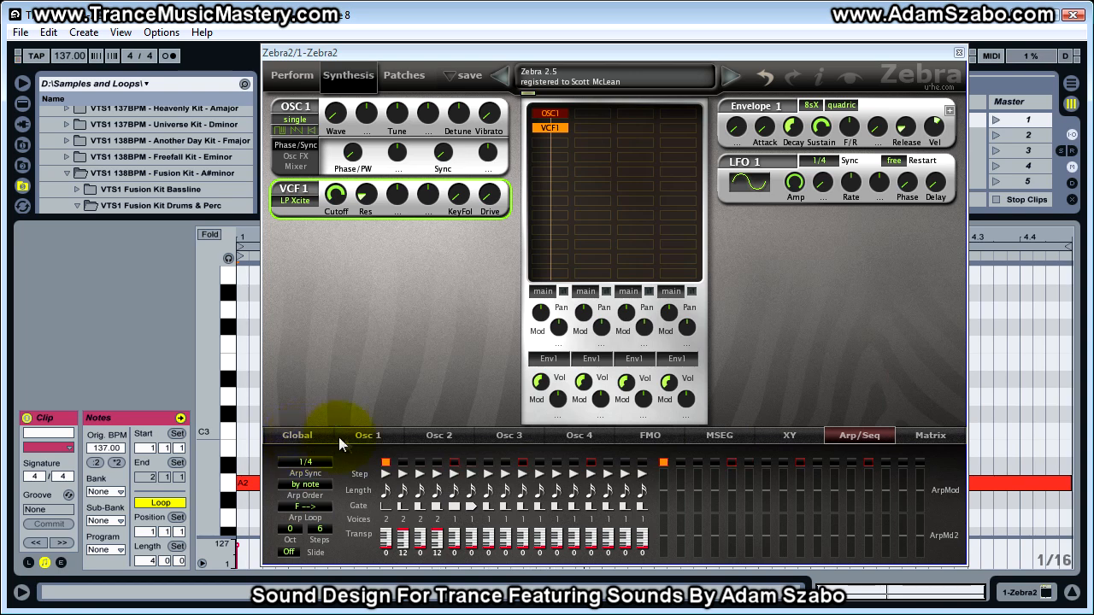
pyautogui.click(319, 530)
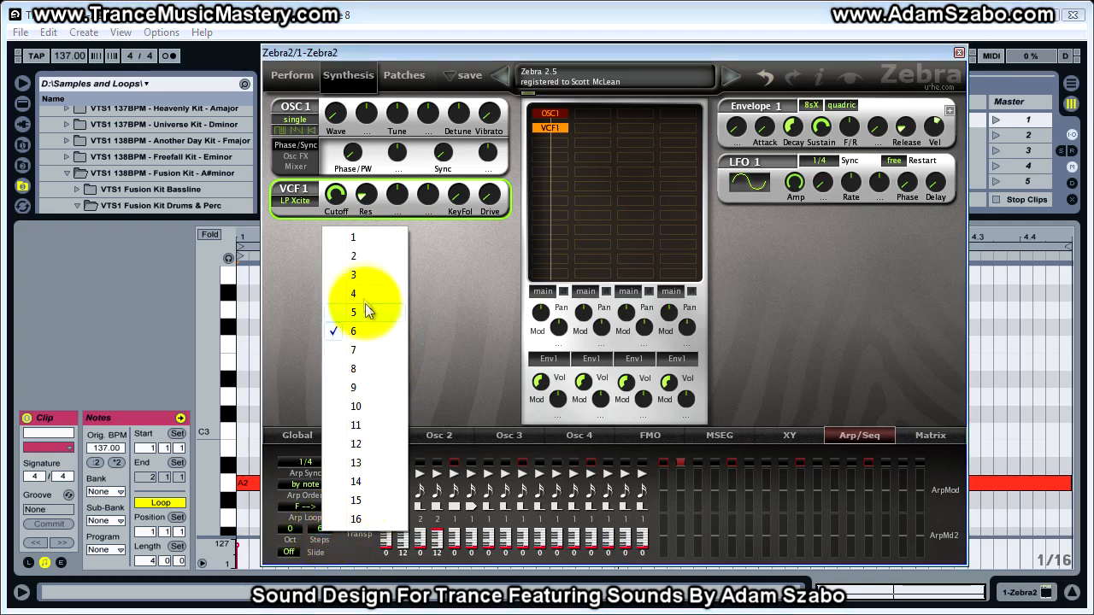
pyautogui.click(361, 290)
# Set the gate of arpeggio step 2 to 5 and switch the arpeggiator's Slide on
pyautogui.click(401, 505)
pyautogui.click(433, 608)
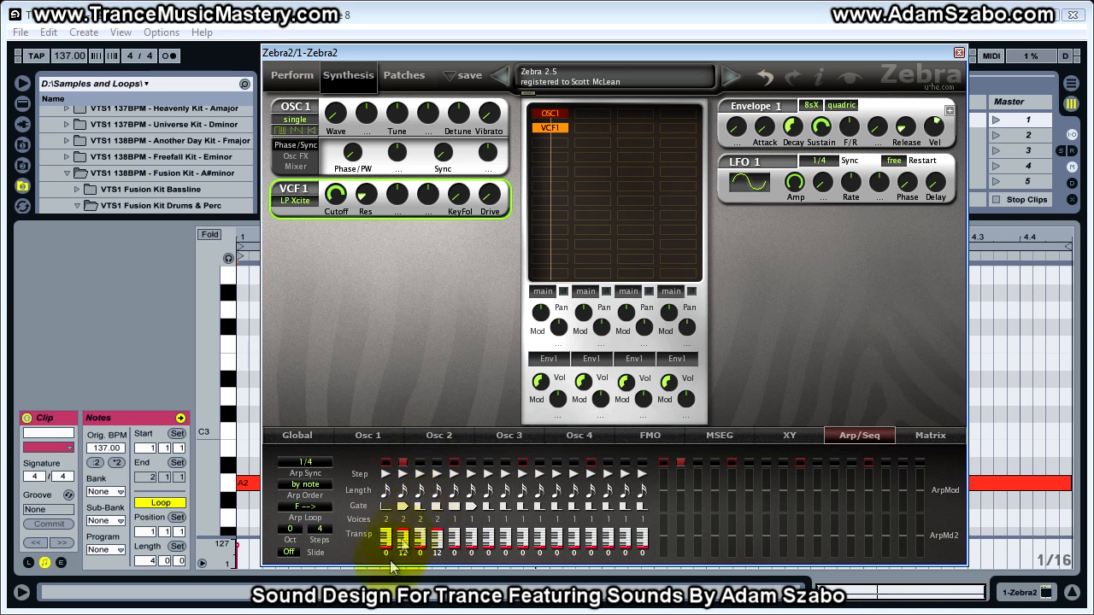
pyautogui.click(288, 553)
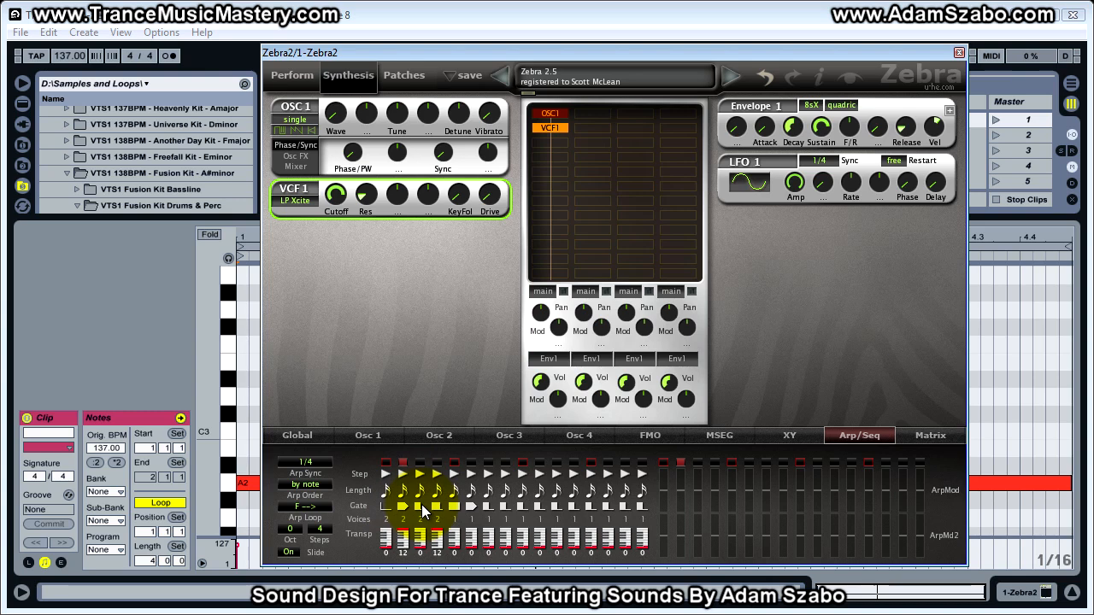
pyautogui.click(317, 437)
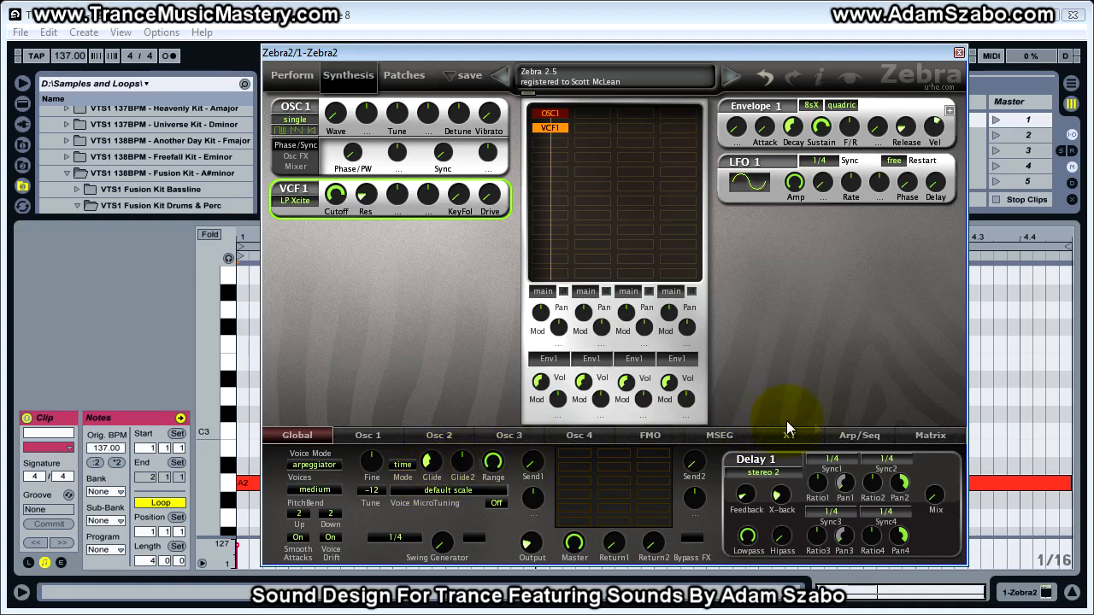
pyautogui.click(859, 434)
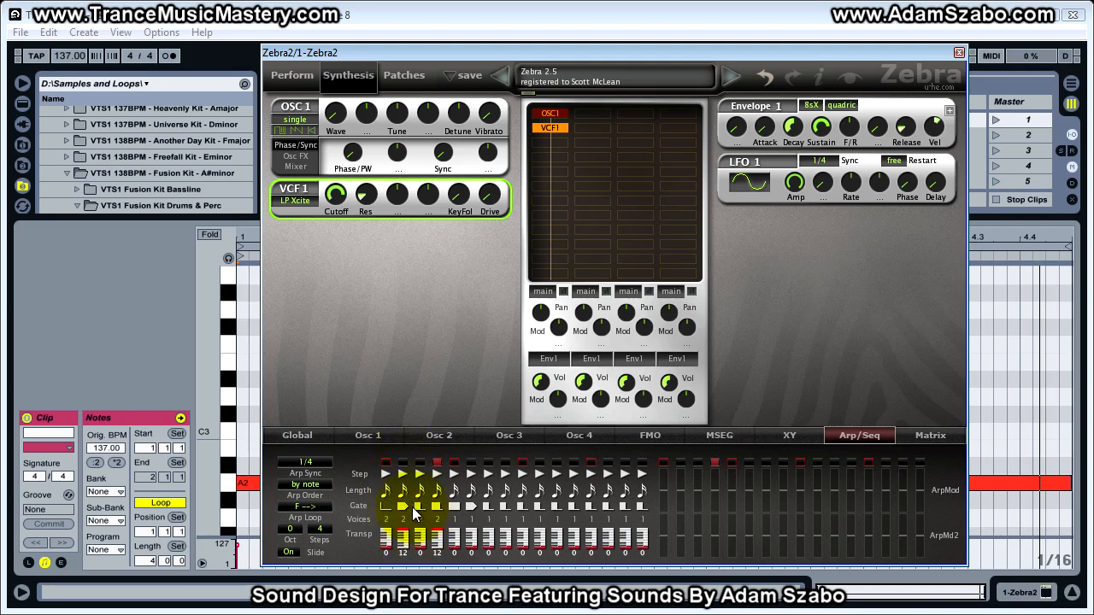
# Set the gates of arpeggio steps 1, 2 and 4 to 2 and the gate of step 3 to 5
pyautogui.click(437, 511)
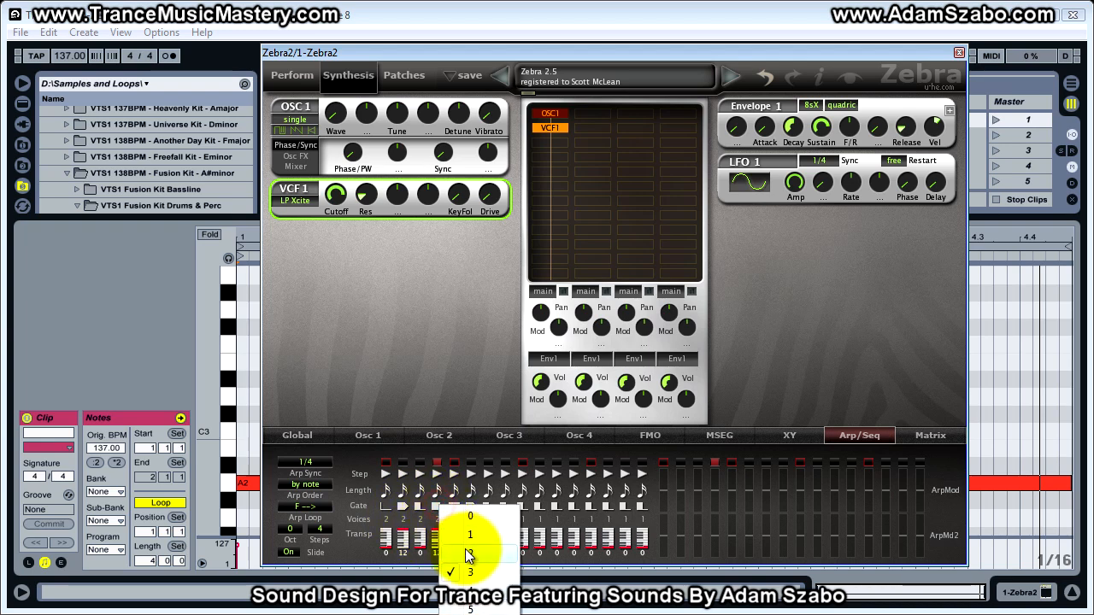
pyautogui.click(462, 538)
pyautogui.click(420, 512)
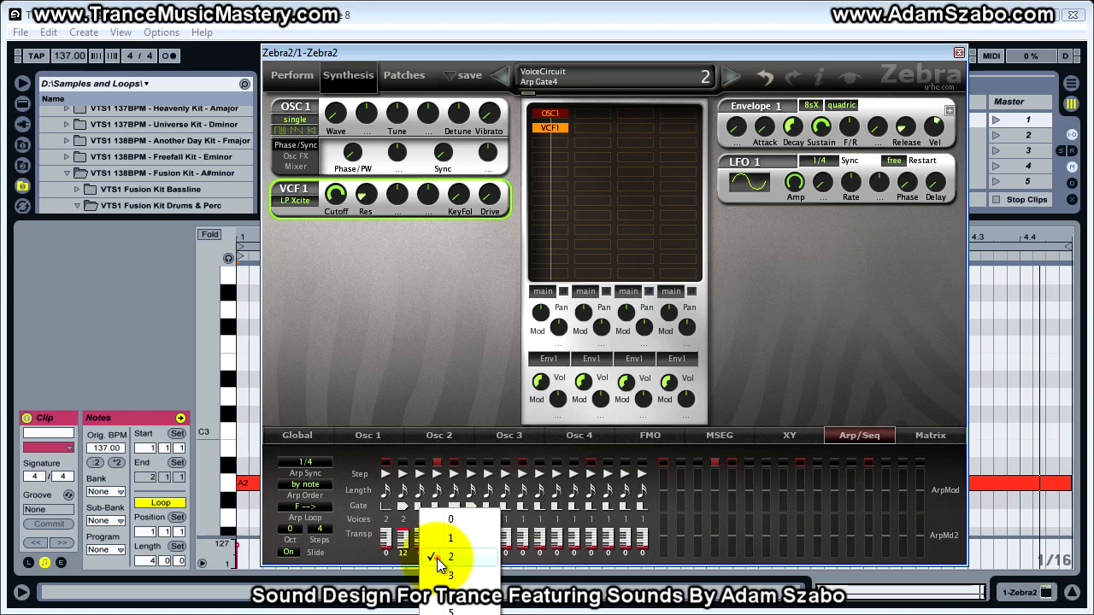
pyautogui.click(436, 558)
pyautogui.click(386, 519)
pyautogui.click(410, 557)
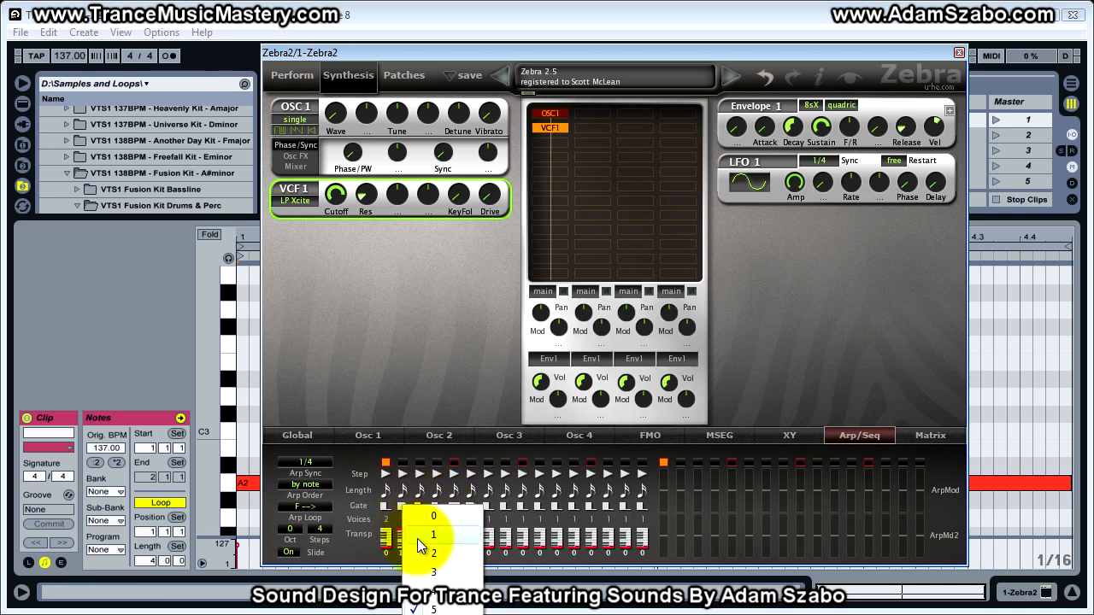
pyautogui.click(407, 507)
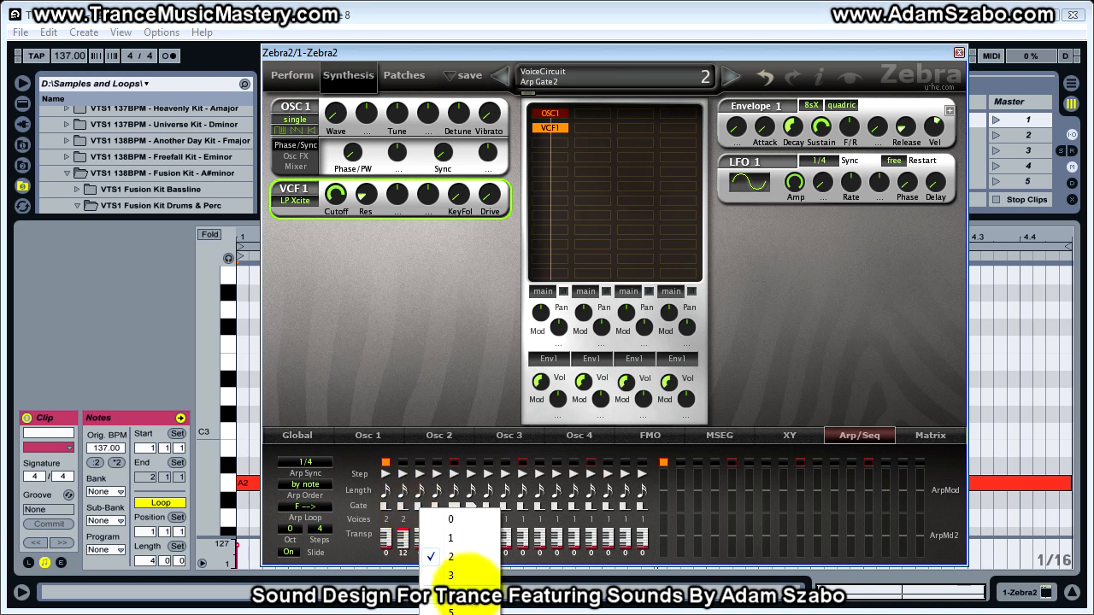
pyautogui.click(451, 609)
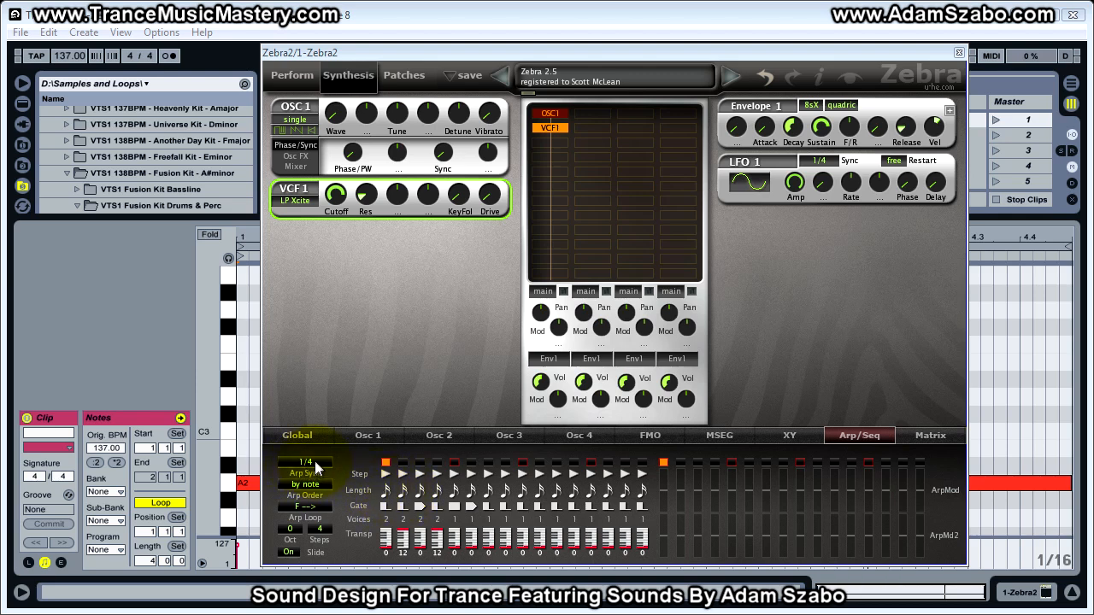
# Try lengths of 2 and 3 on arpeggio step 1, and return its length to 1
pyautogui.click(391, 494)
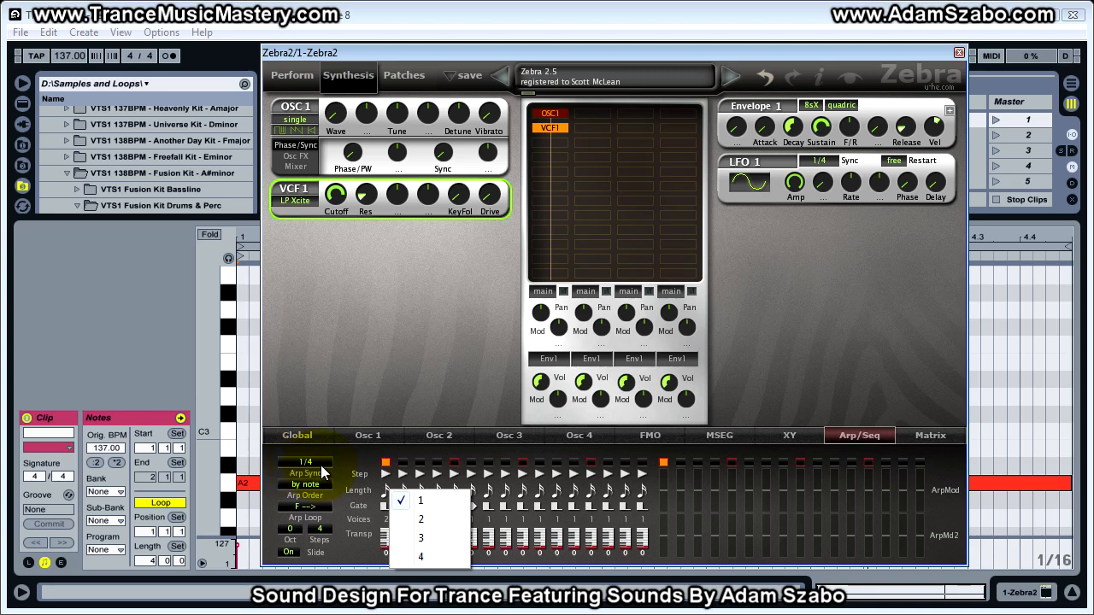
pyautogui.click(420, 519)
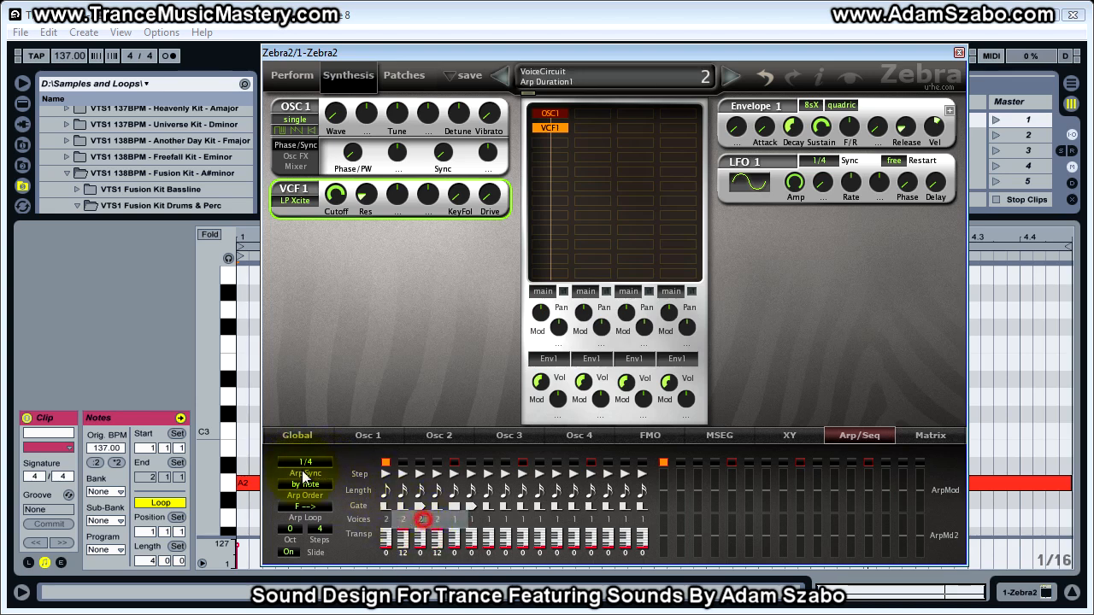
pyautogui.click(387, 500)
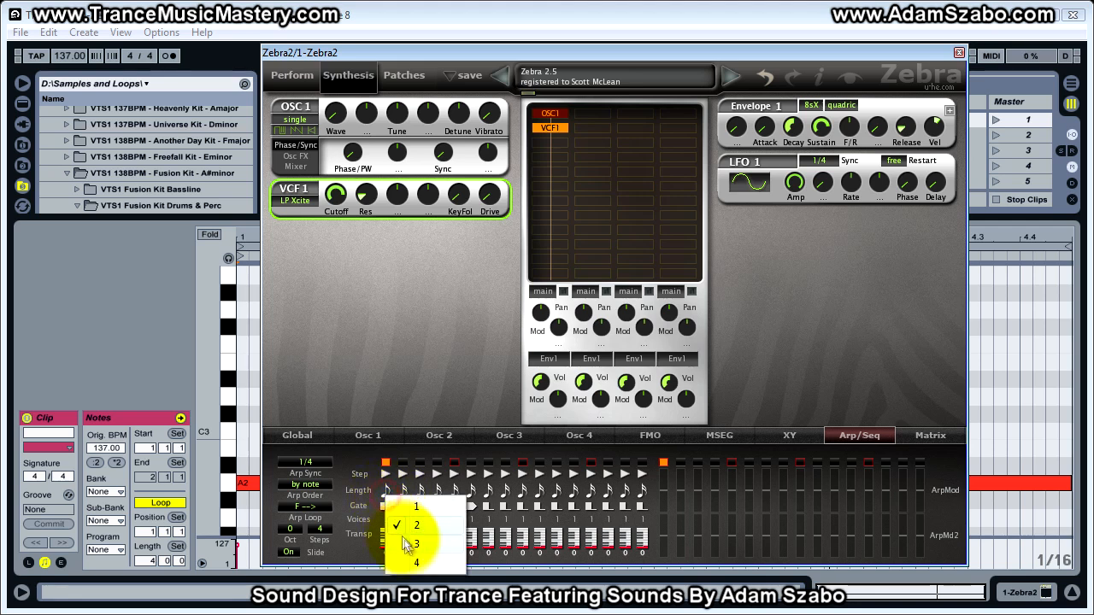
pyautogui.click(401, 532)
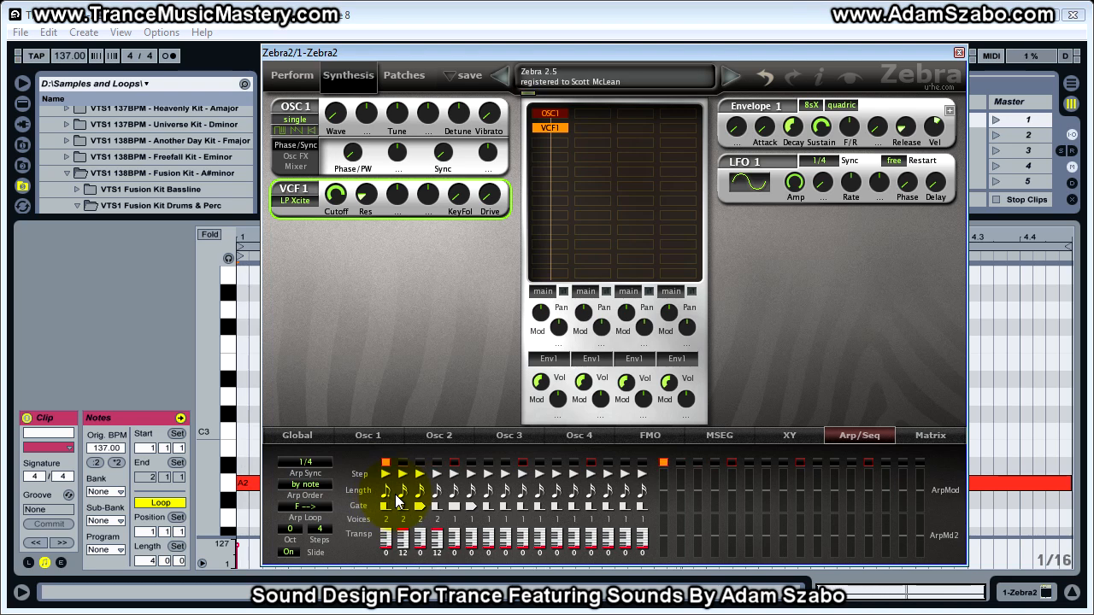
pyautogui.click(387, 492)
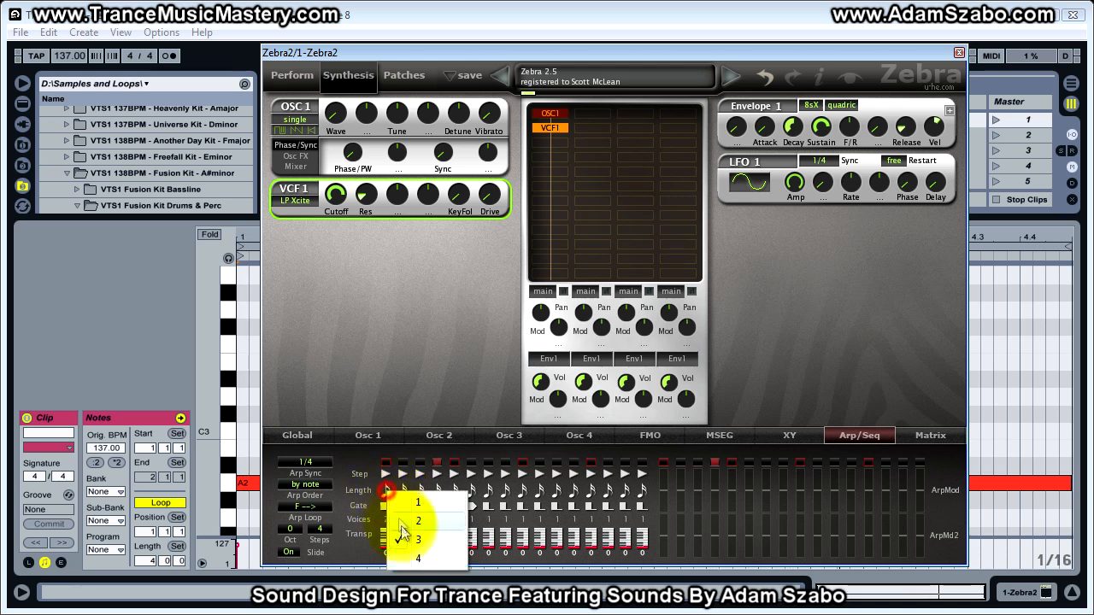
pyautogui.click(418, 503)
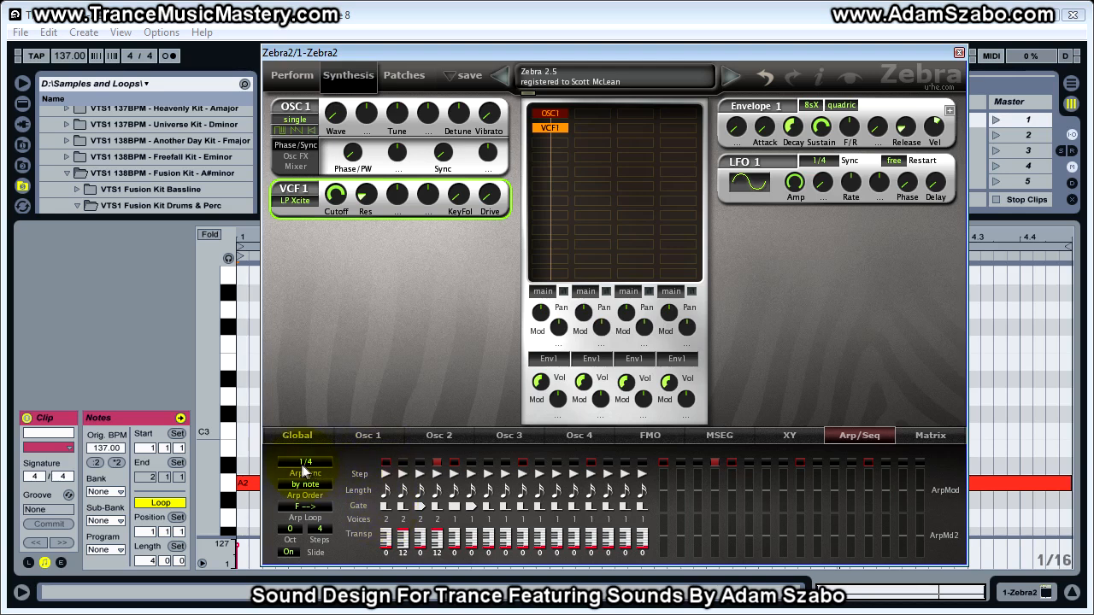
# Try a length of 4 on arpeggio step 1, and set it back to 1
pyautogui.click(390, 498)
pyautogui.click(416, 562)
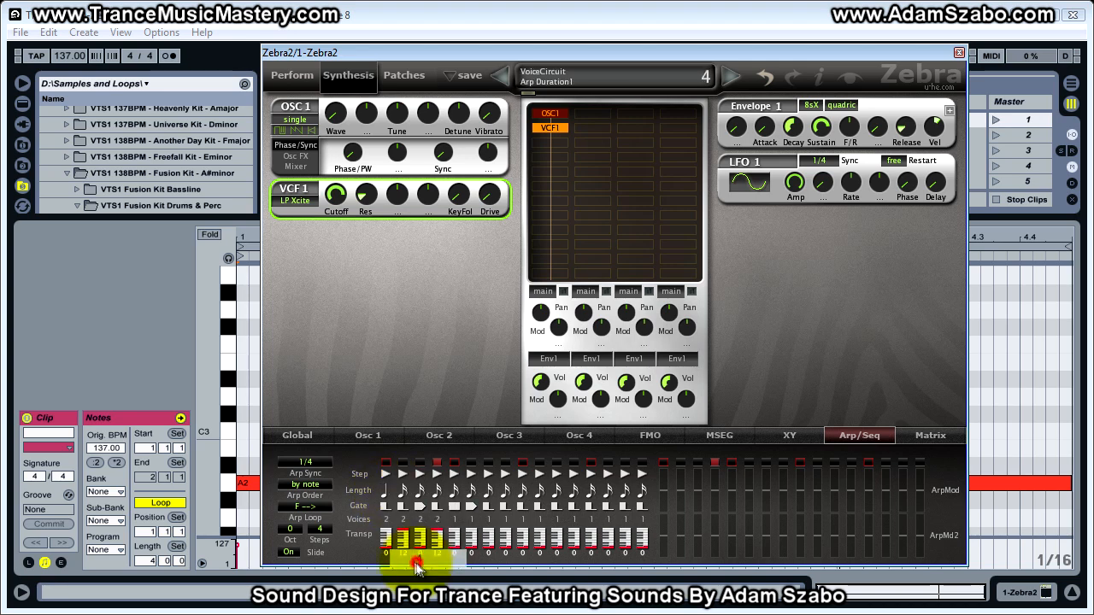
pyautogui.click(385, 495)
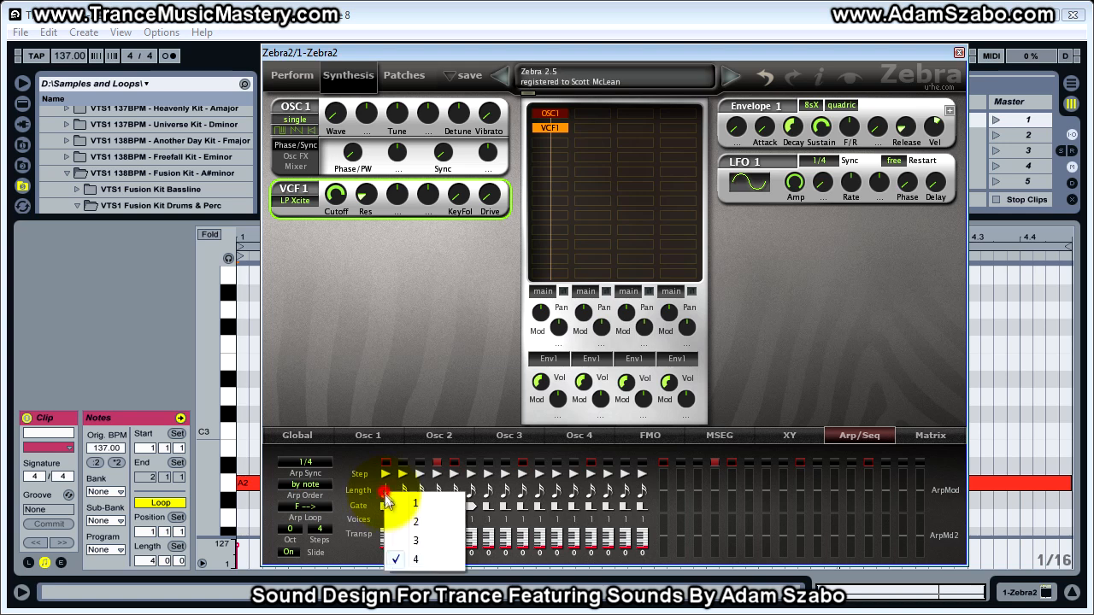
pyautogui.click(412, 562)
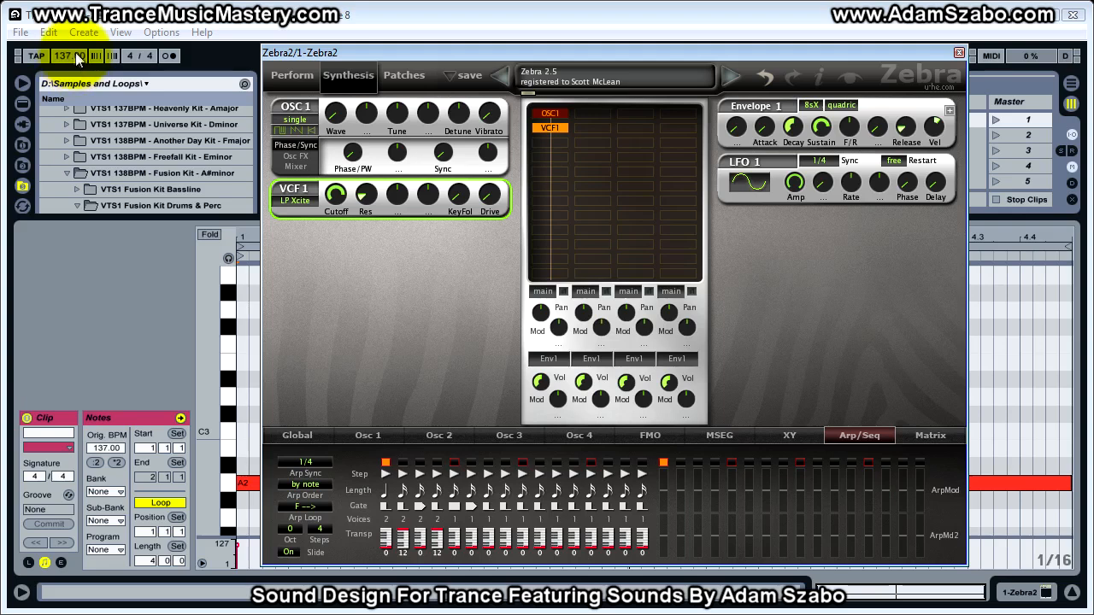
pyautogui.click(419, 504)
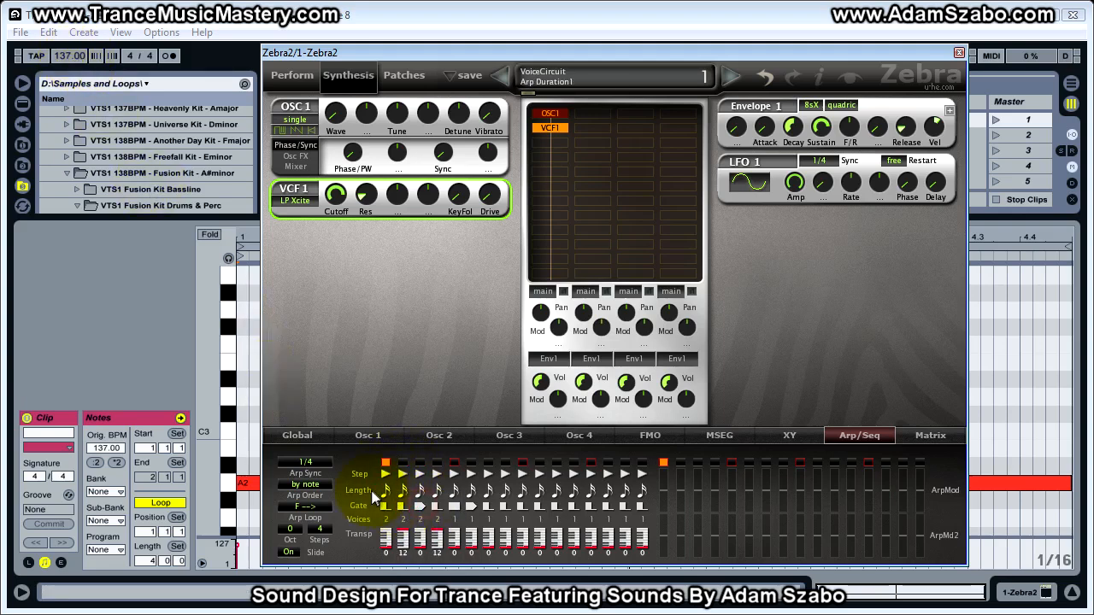
# Review the Step direction options of arpeggio step 1 and the arpeggiator's octave range options
pyautogui.click(386, 474)
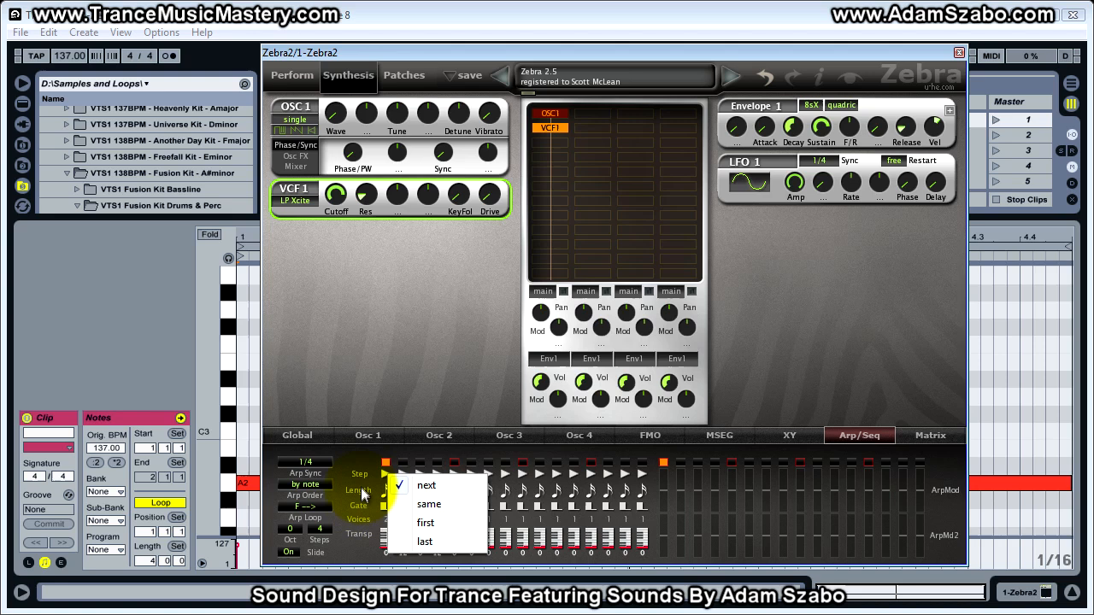
pyautogui.click(359, 474)
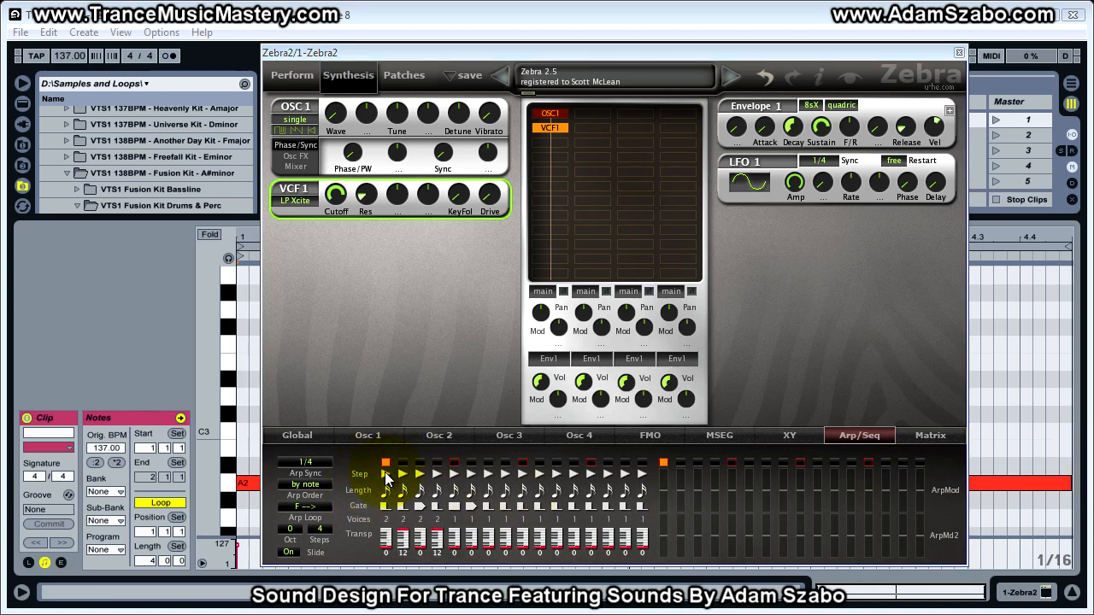
pyautogui.click(385, 474)
pyautogui.click(427, 500)
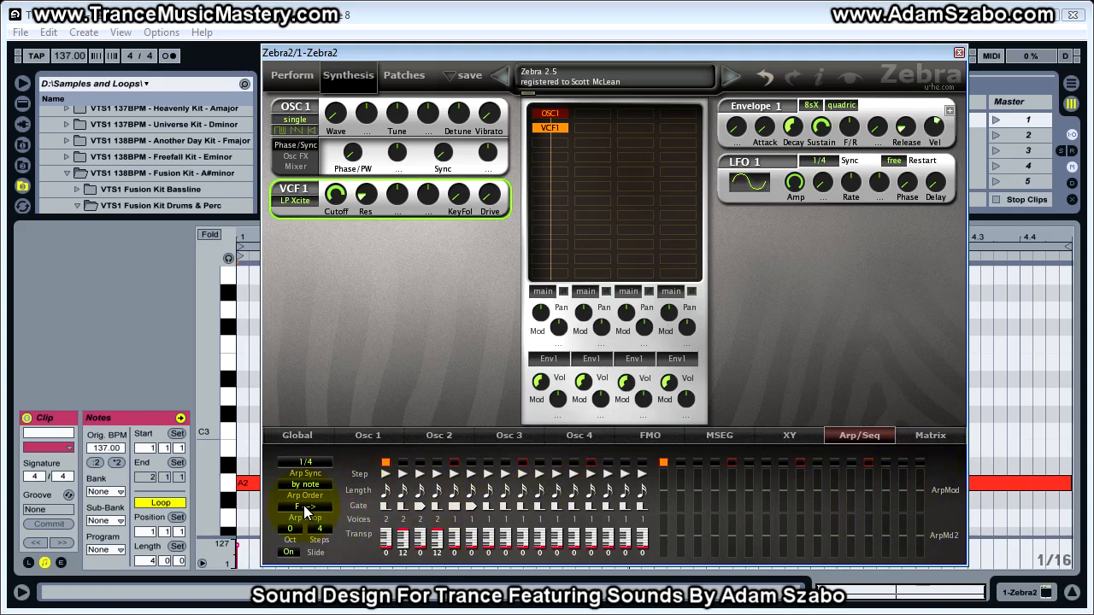
pyautogui.click(291, 530)
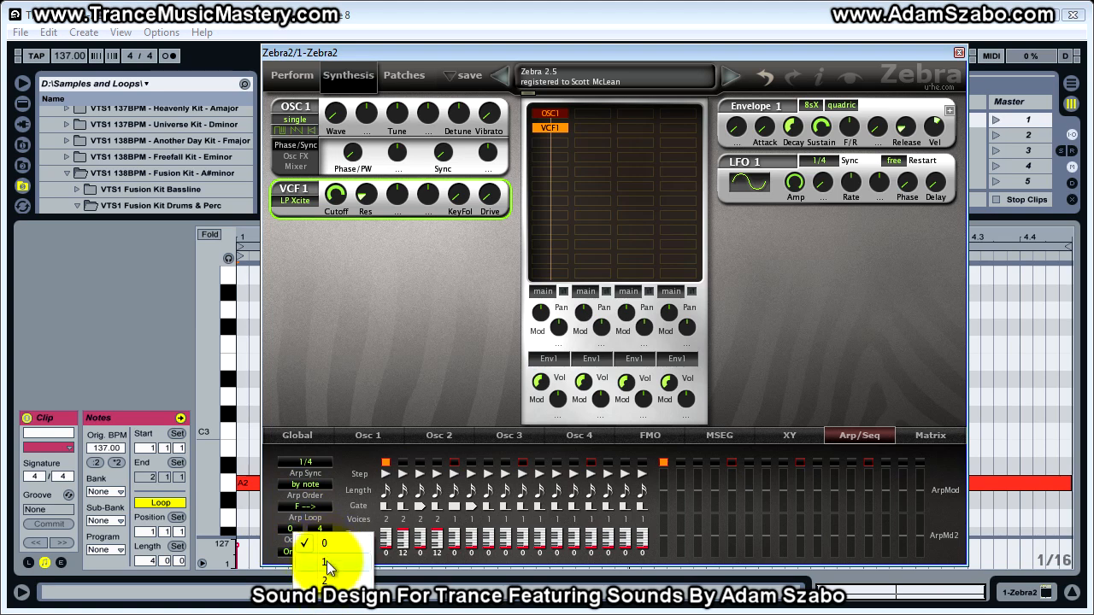
pyautogui.click(286, 531)
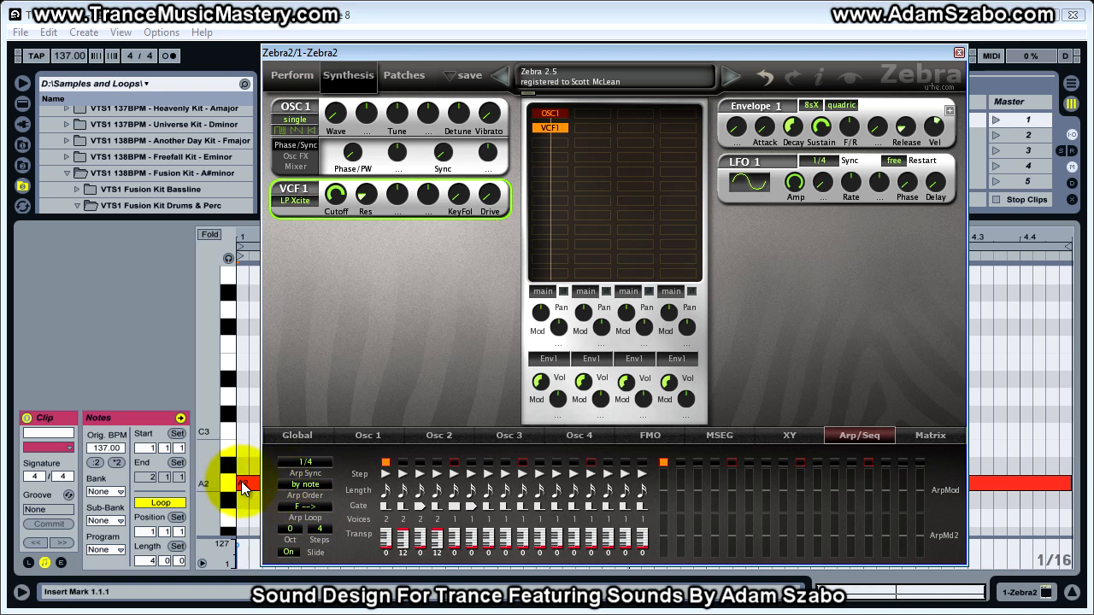
# Set the transposition of arpeggio steps 2 and 4 to 0
pyautogui.click(403, 535)
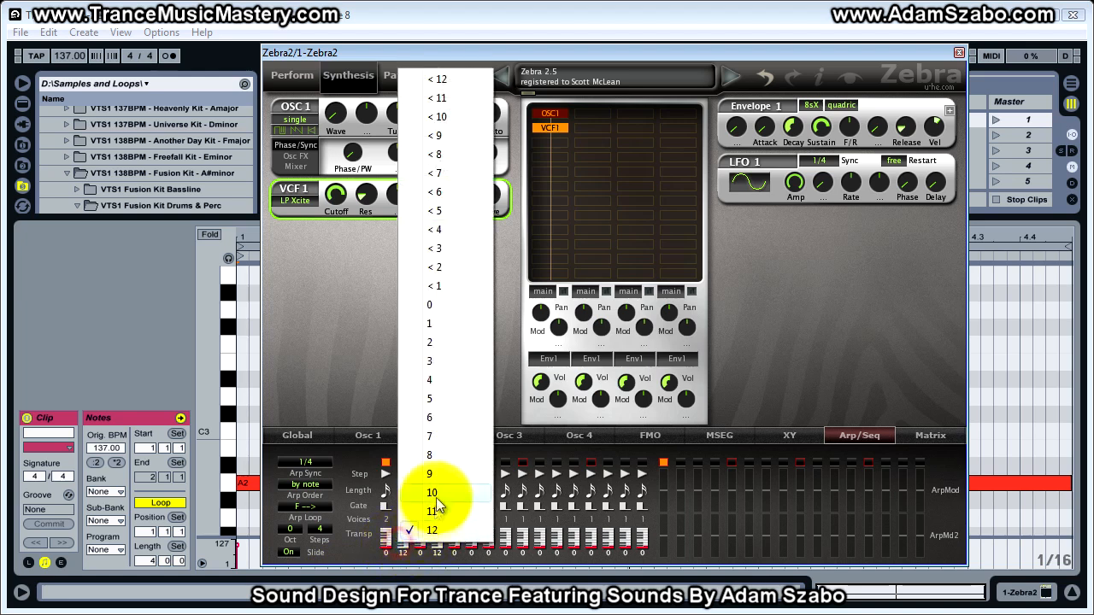
pyautogui.click(464, 308)
pyautogui.click(436, 543)
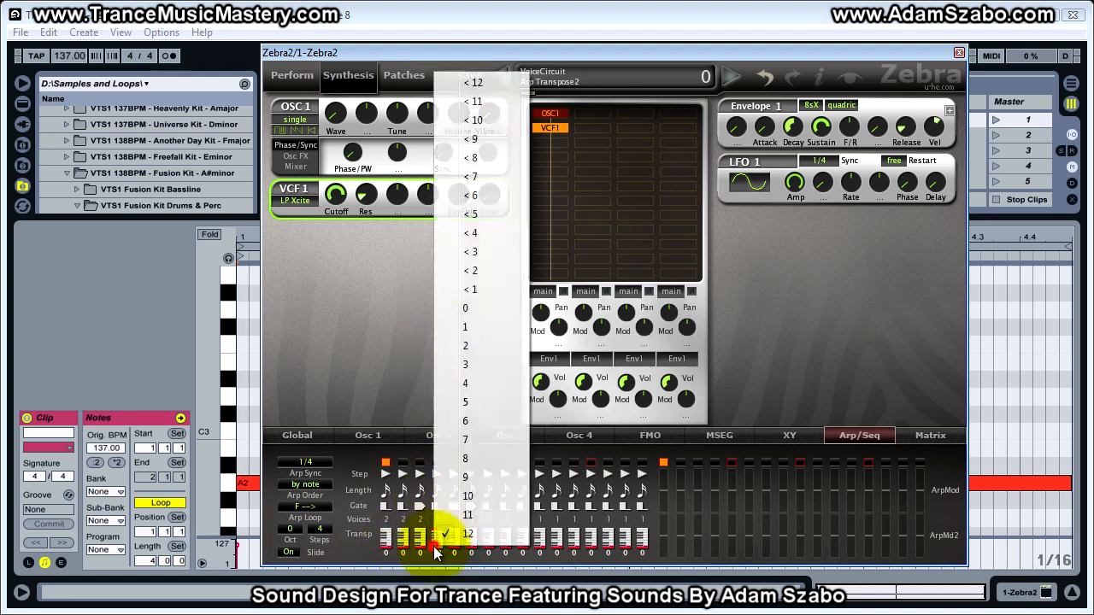
pyautogui.click(466, 307)
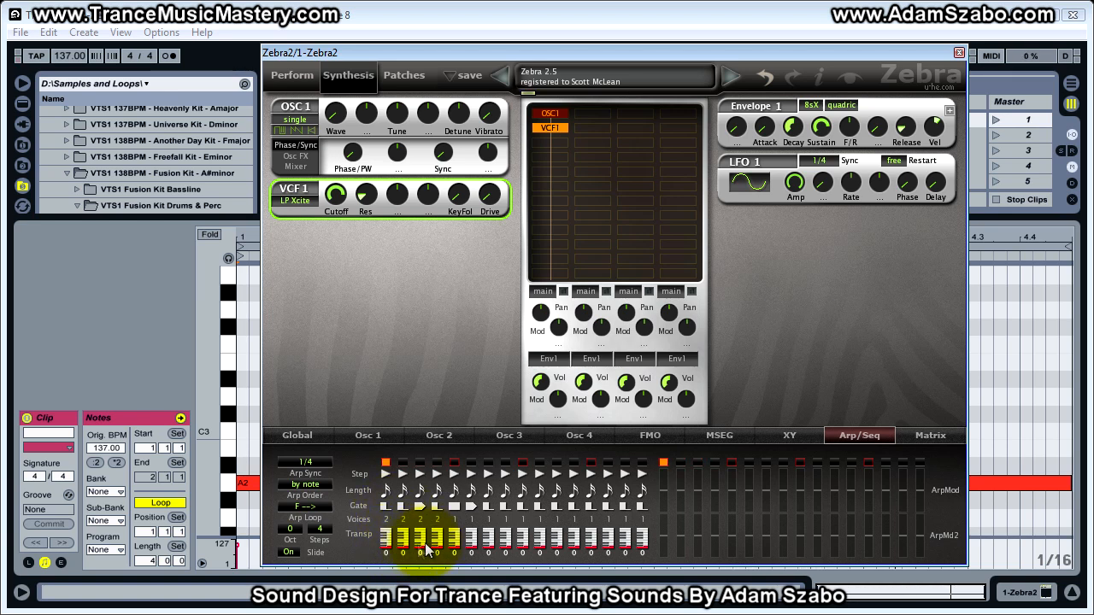
# Set the arpeggiator's octave range to 1 and match the gate of step 3 to that of steps 1, 2 and 4
pyautogui.moveTo(290, 529); pyautogui.dragTo(318, 548)
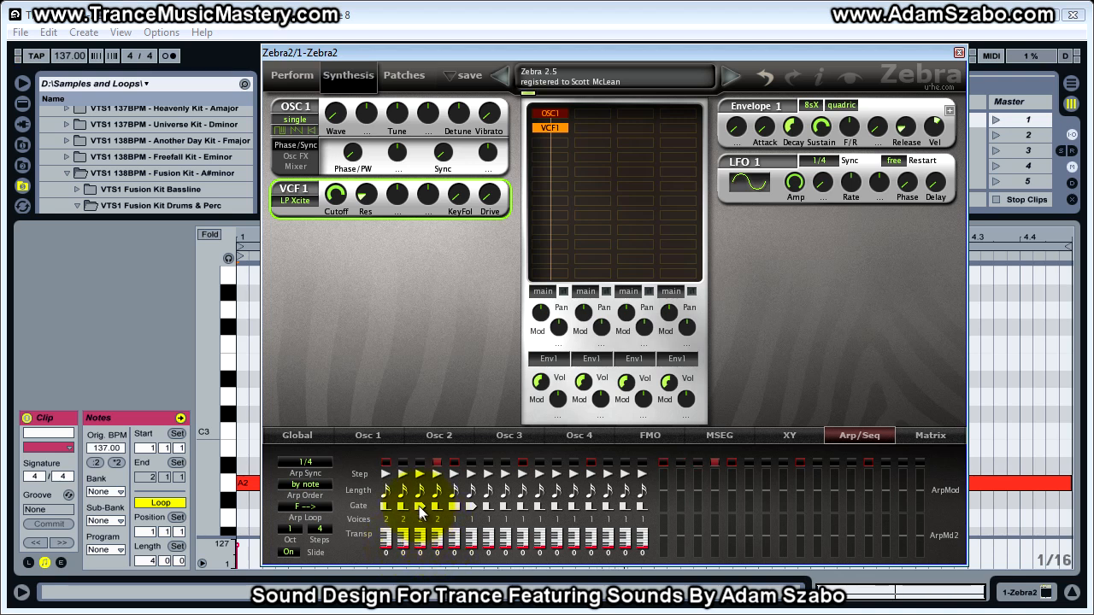
pyautogui.click(420, 517)
pyautogui.click(451, 557)
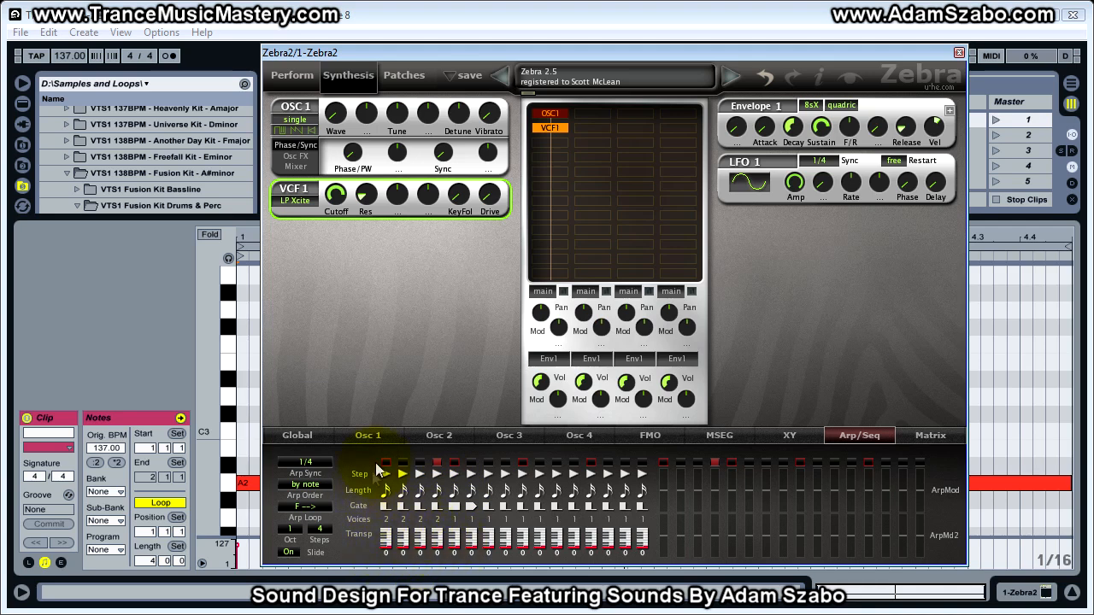
# Set the voices of arpeggio steps 1 to 4 to 1
pyautogui.click(386, 517)
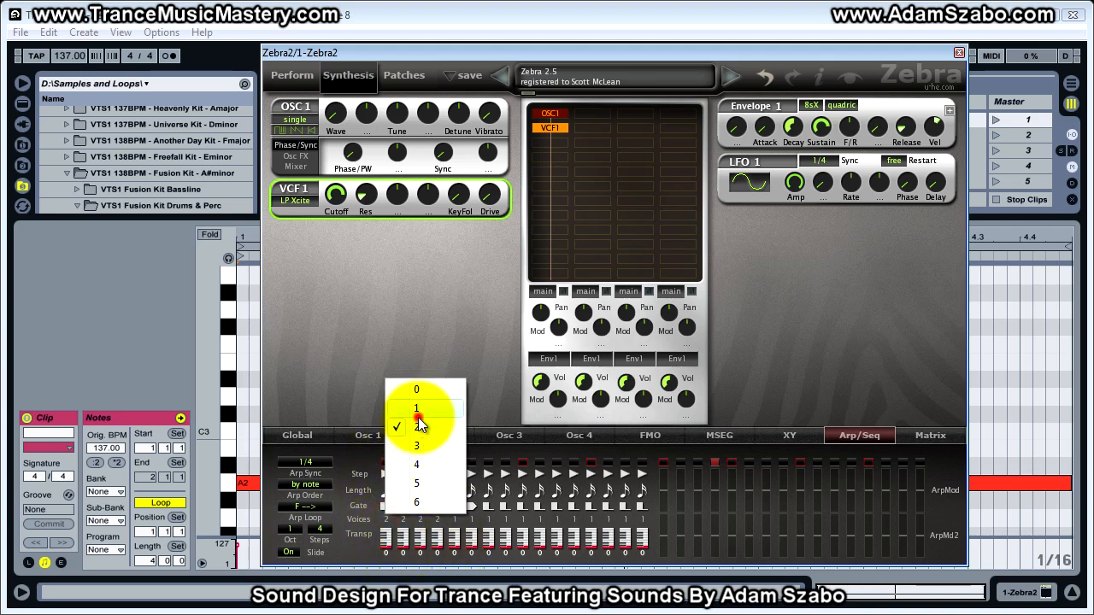
pyautogui.click(417, 408)
pyautogui.click(420, 518)
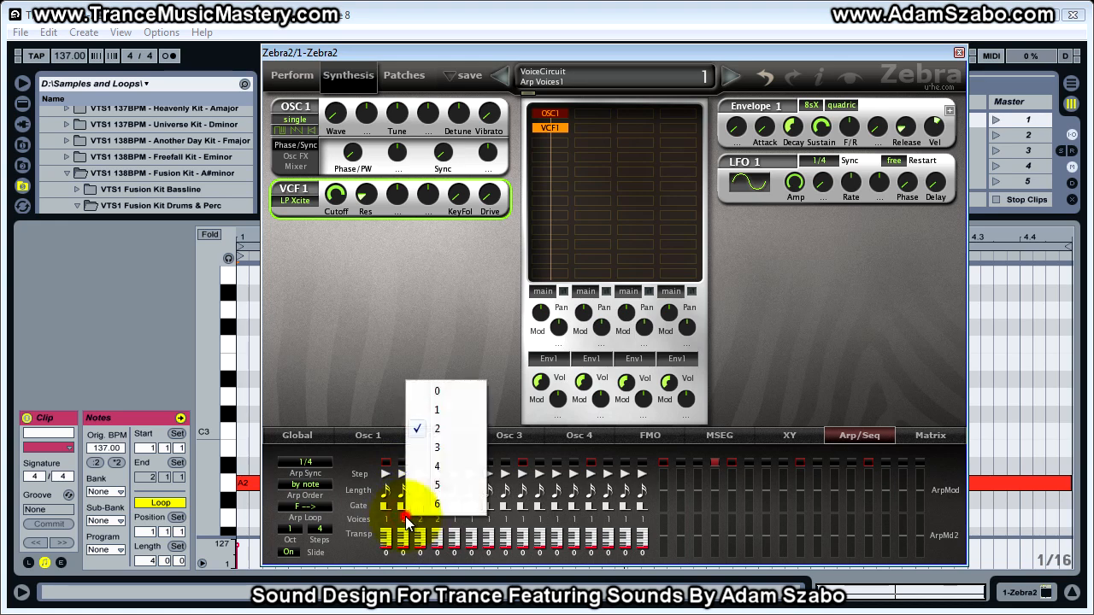
pyautogui.click(458, 409)
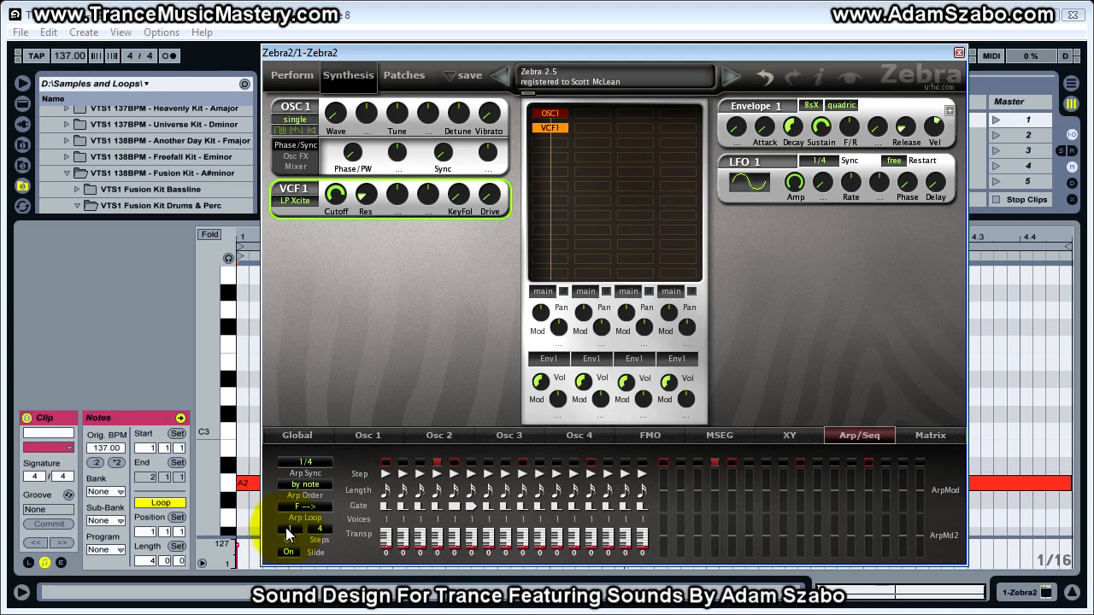
pyautogui.click(371, 545)
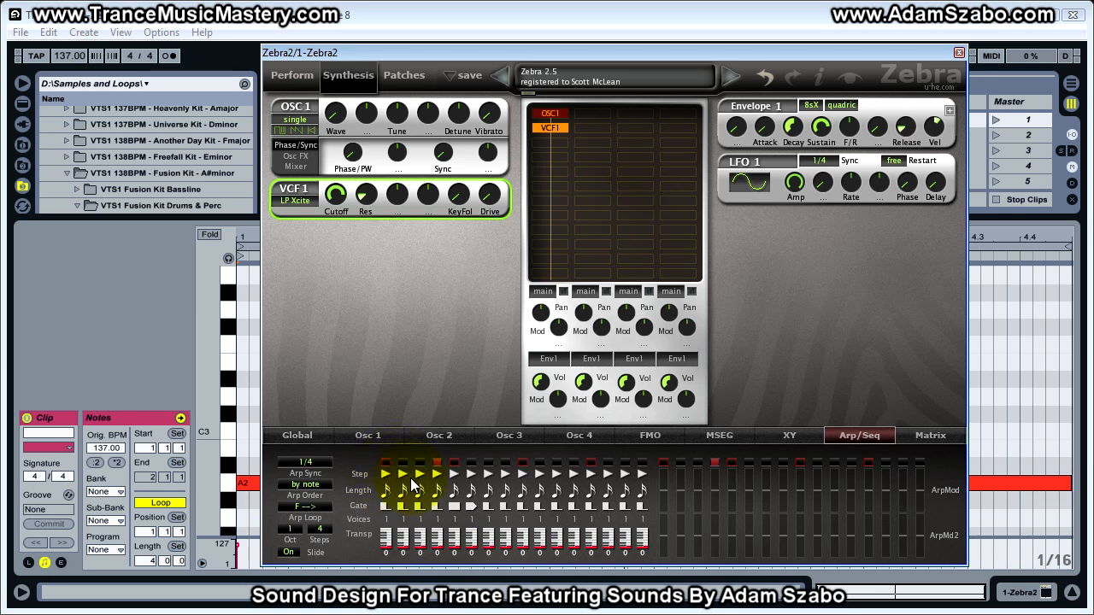
# Review the arpeggiator's octave range options without changing the selected value
pyautogui.click(293, 527)
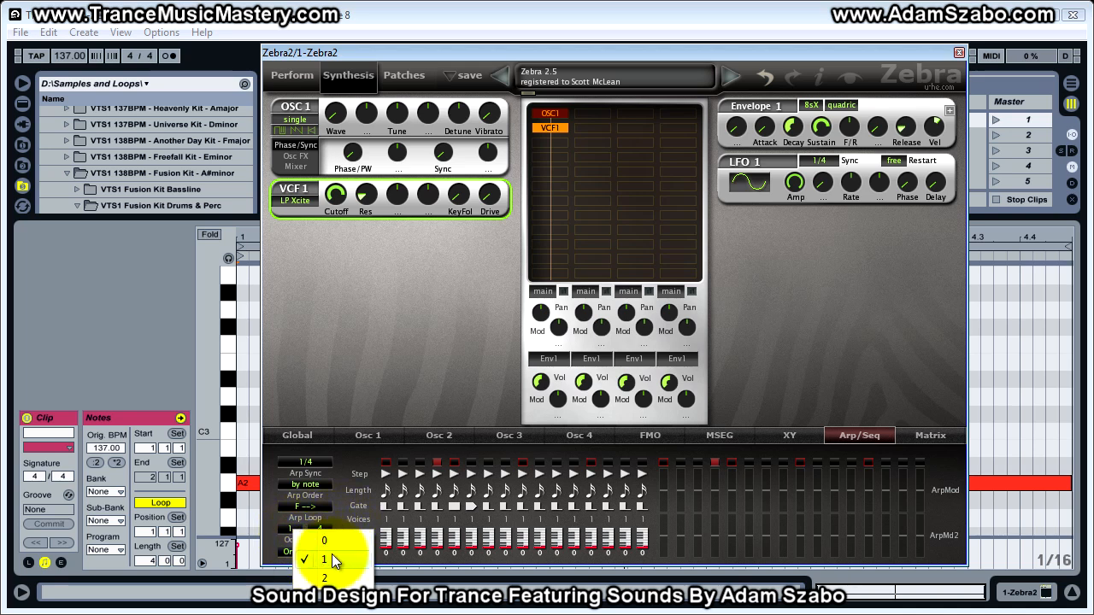
pyautogui.click(334, 527)
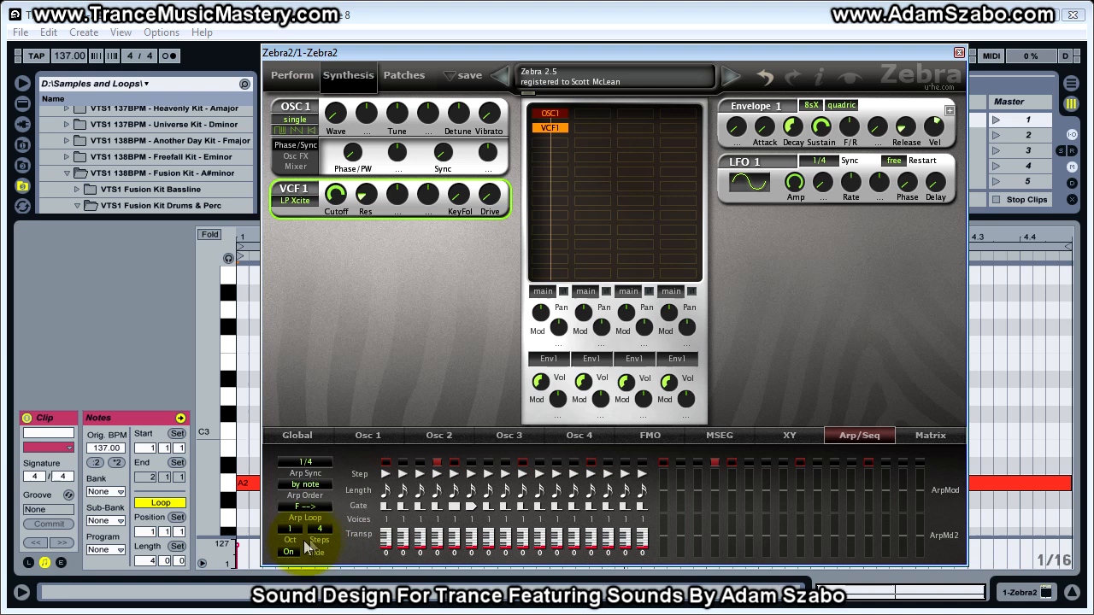
pyautogui.click(321, 551)
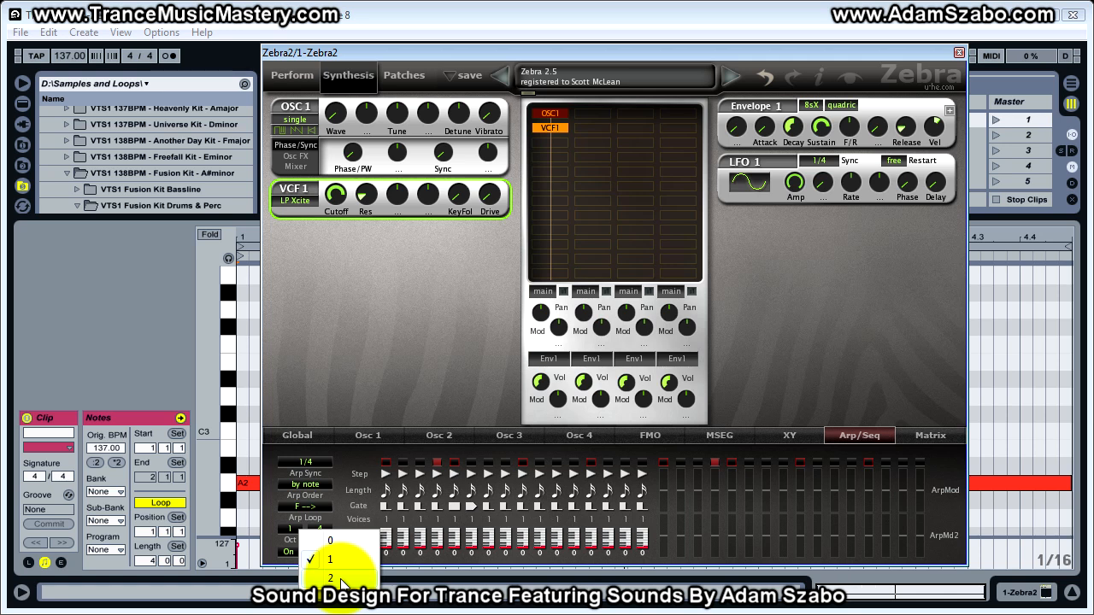
pyautogui.click(339, 528)
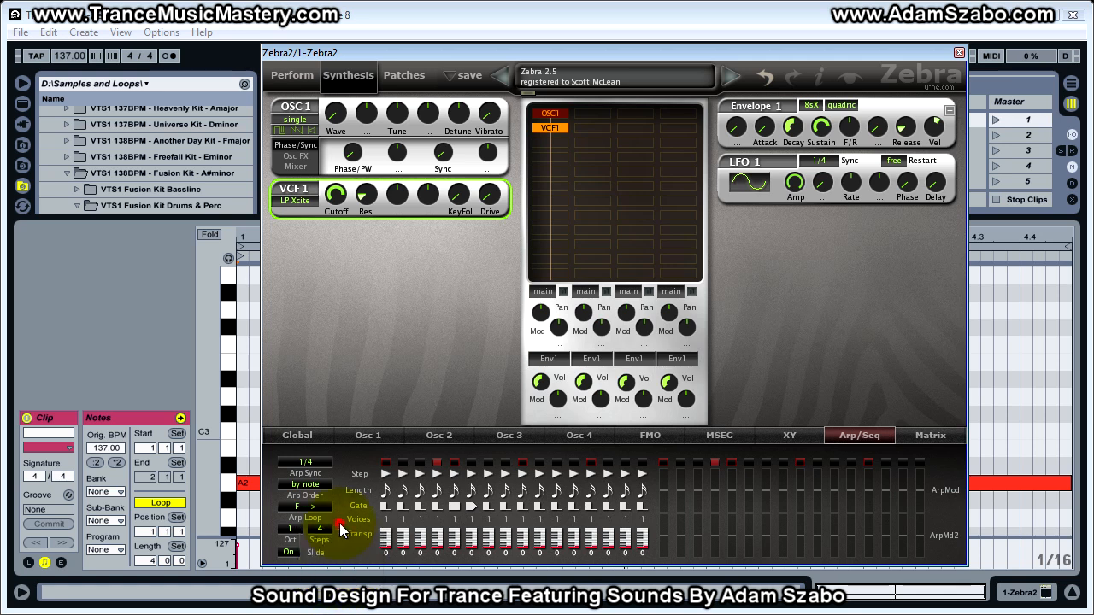
# Duplicate the clip's A2 note up to E3 and move the Zebra2 window aside to uncover the piano roll
pyautogui.click(1046, 487)
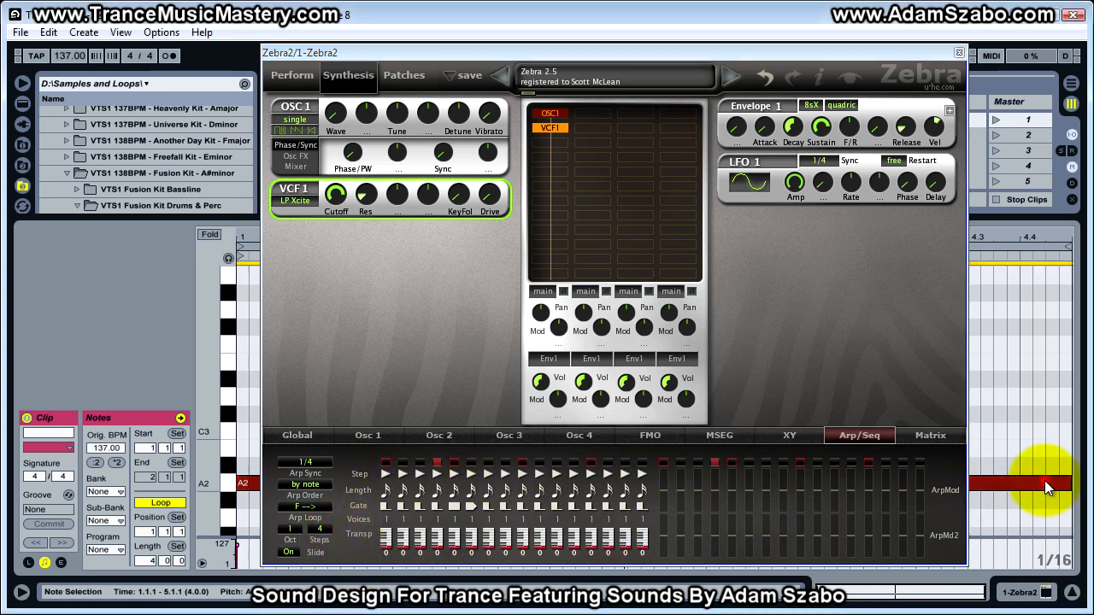
pyautogui.moveTo(1017, 486); pyautogui.dragTo(1023, 365)
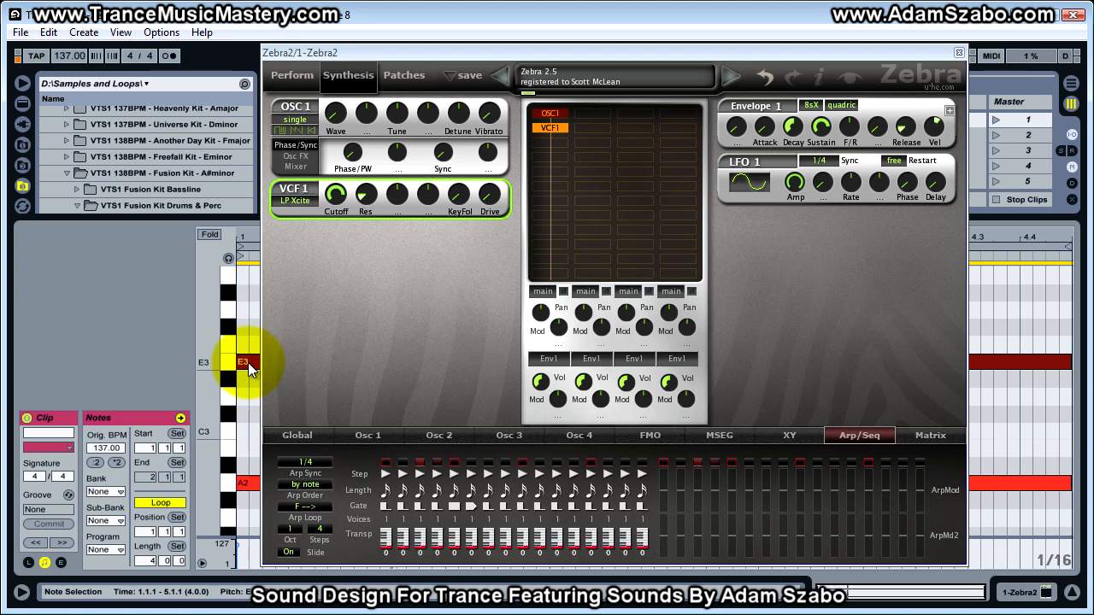
pyautogui.moveTo(416, 52); pyautogui.dragTo(574, 53)
pyautogui.click(284, 397)
pyautogui.scroll(2, 313, 453)
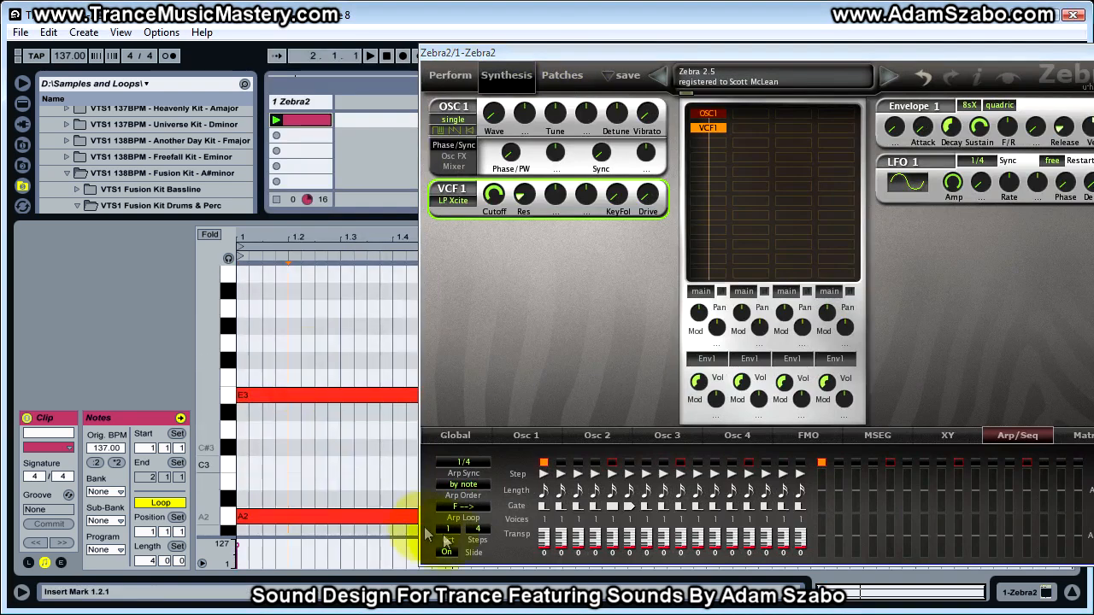
# Duplicate the A2 and E3 notes an octave higher, adding A3 and E4 across the clip
pyautogui.moveTo(312, 359); pyautogui.dragTo(318, 305)
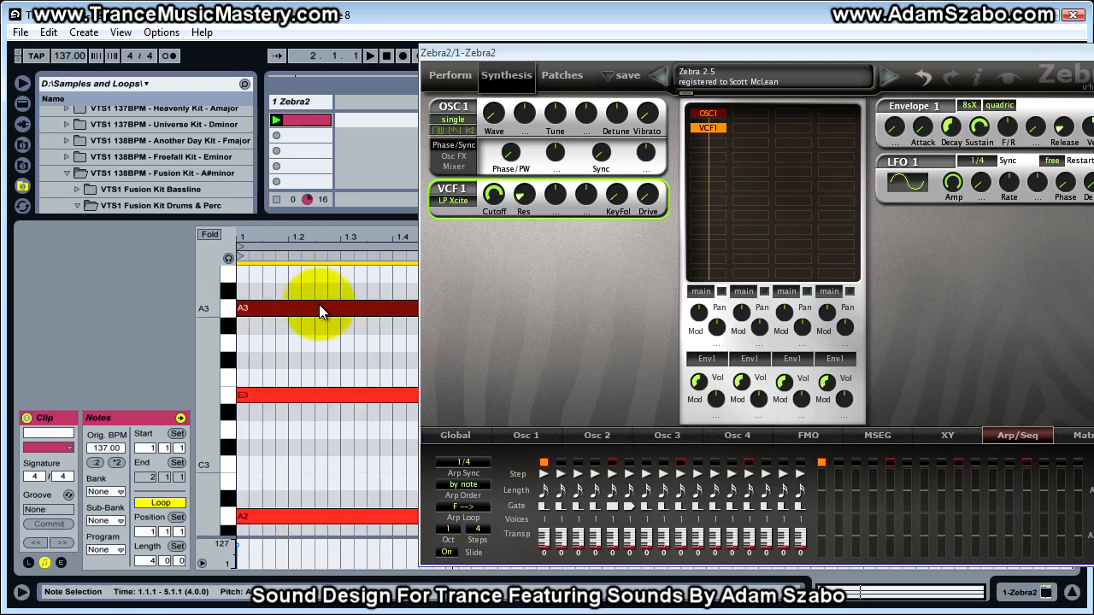
pyautogui.click(600, 494)
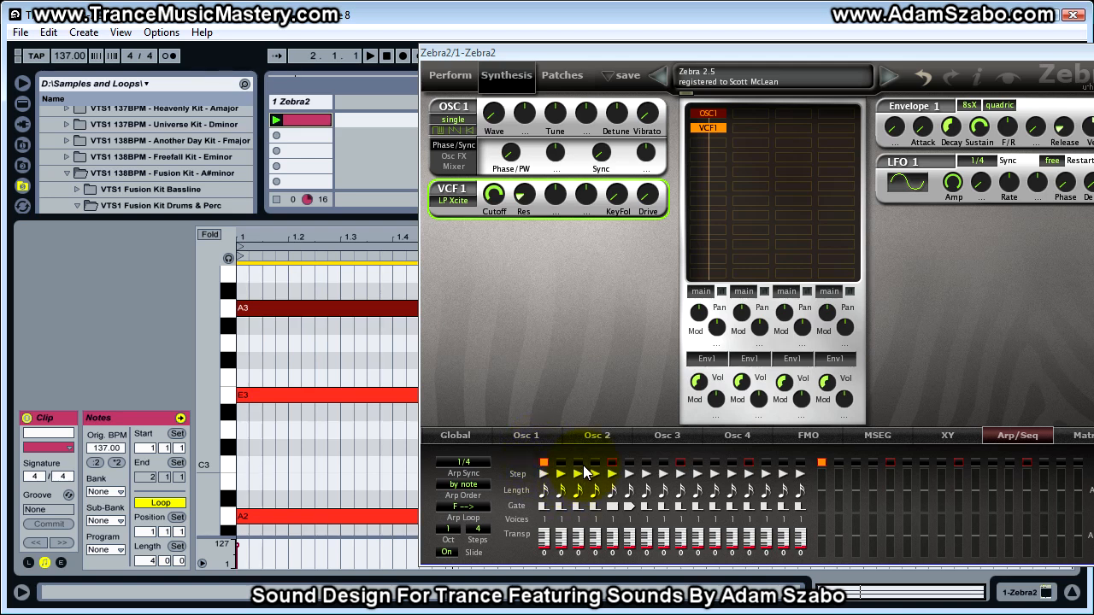
pyautogui.click(297, 287)
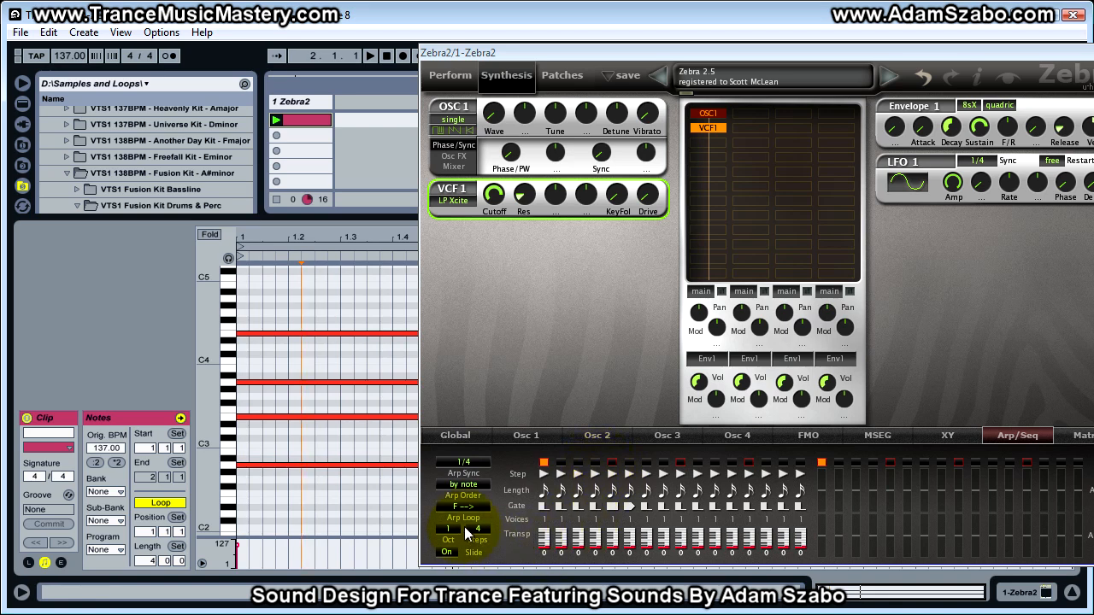
# Set the arpeggiator's octave range to 2 and duplicate the A3 and E4 notes an octave up to A4 and E5
pyautogui.moveTo(451, 530); pyautogui.dragTo(476, 574)
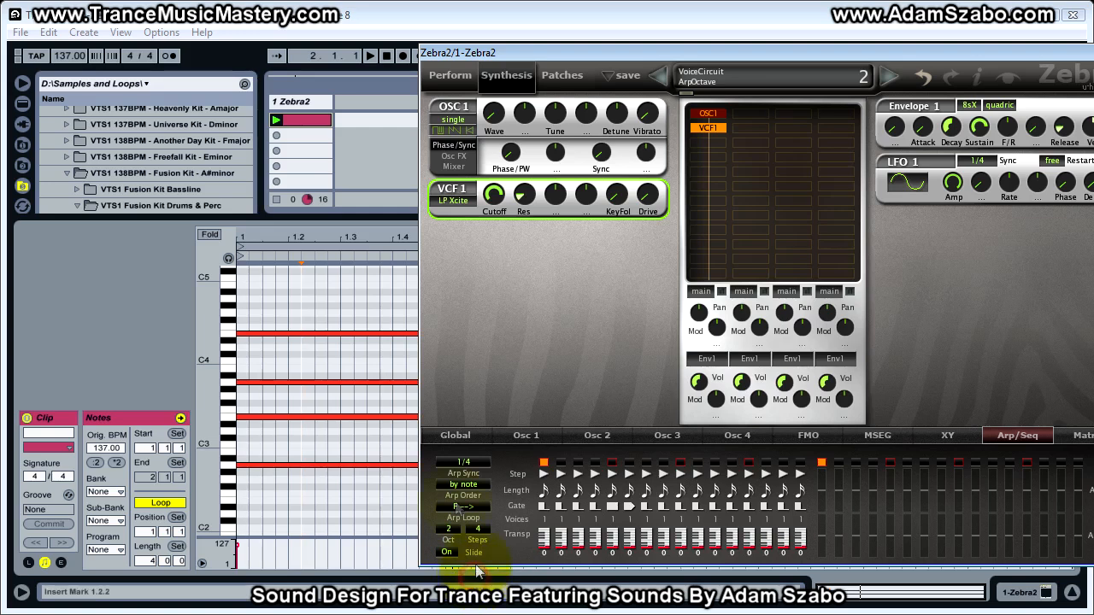
pyautogui.click(293, 311)
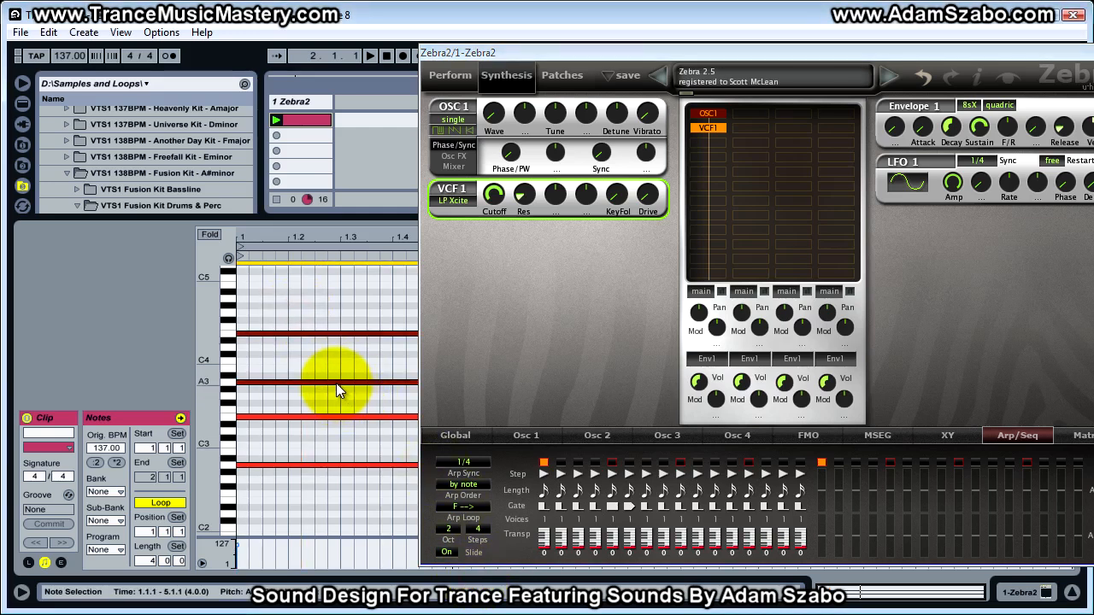
pyautogui.moveTo(315, 382); pyautogui.dragTo(318, 323)
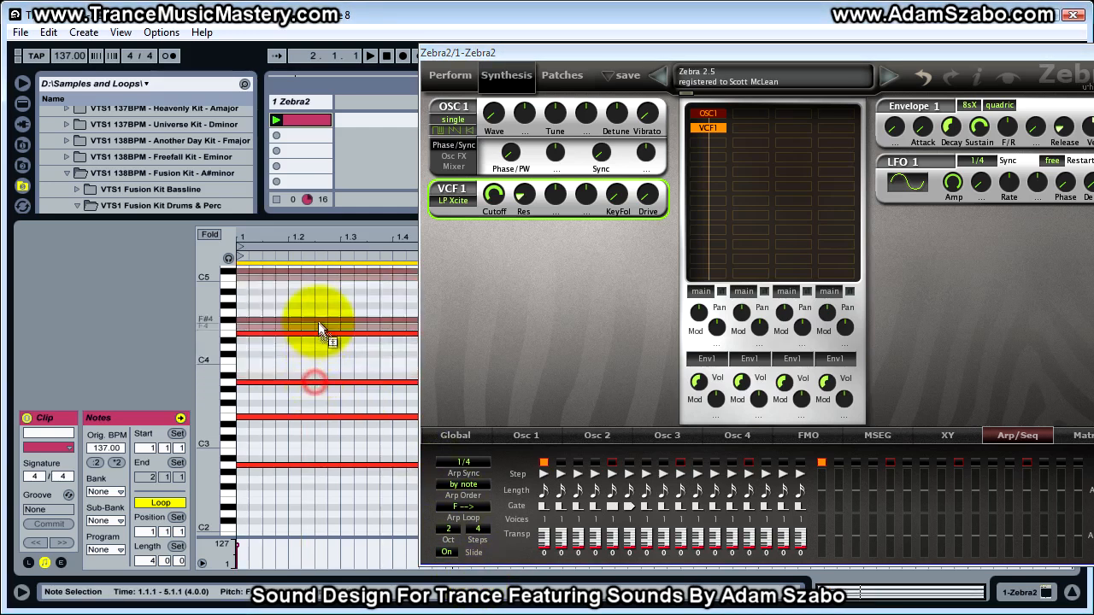
pyautogui.moveTo(212, 366); pyautogui.dragTo(220, 359)
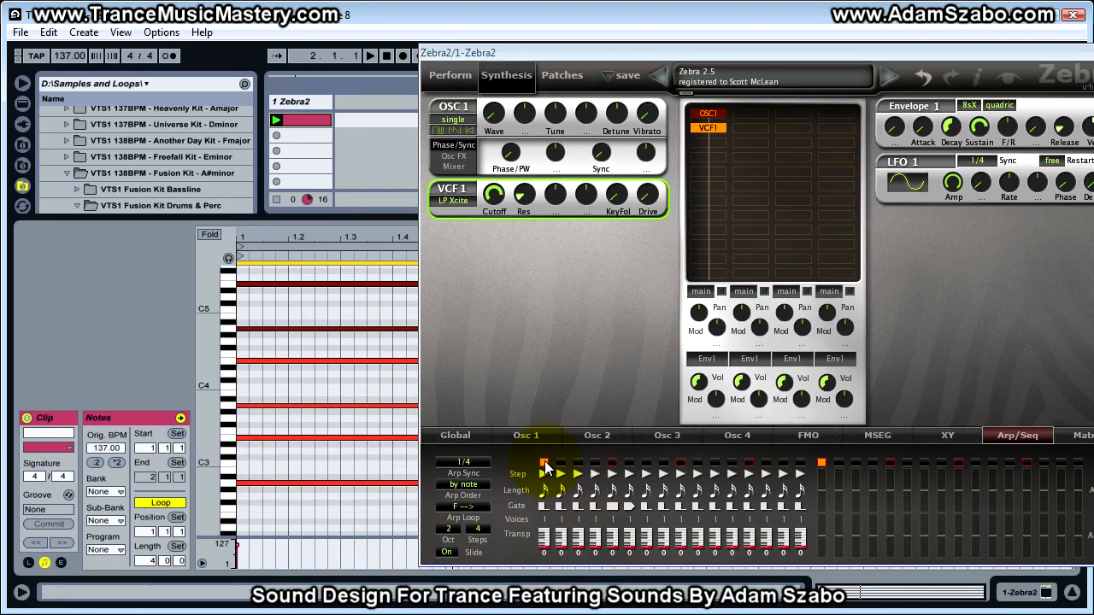
pyautogui.click(284, 464)
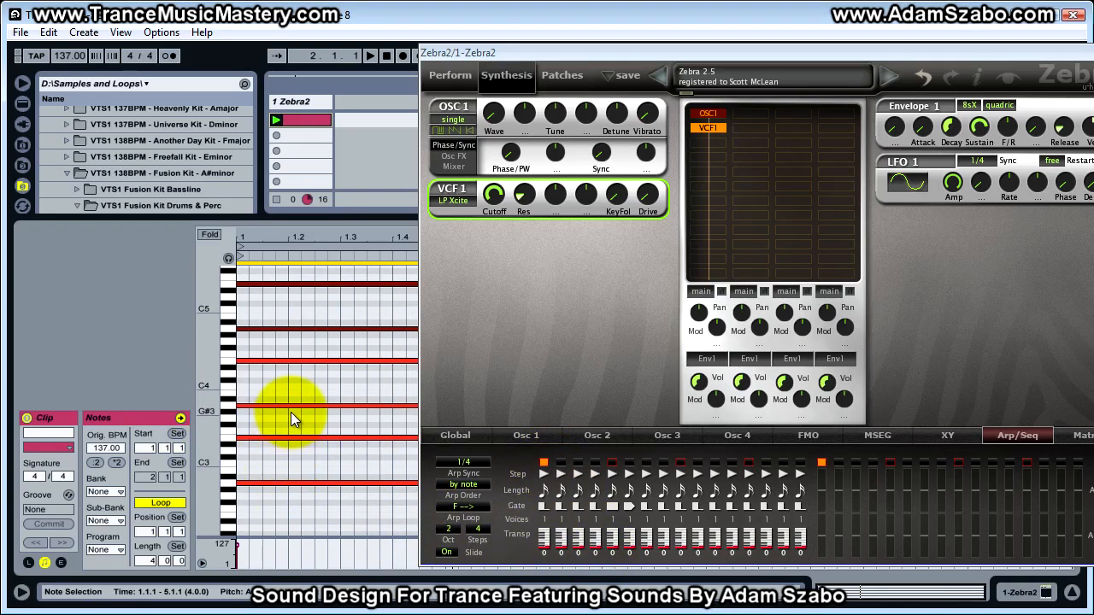
pyautogui.click(306, 366)
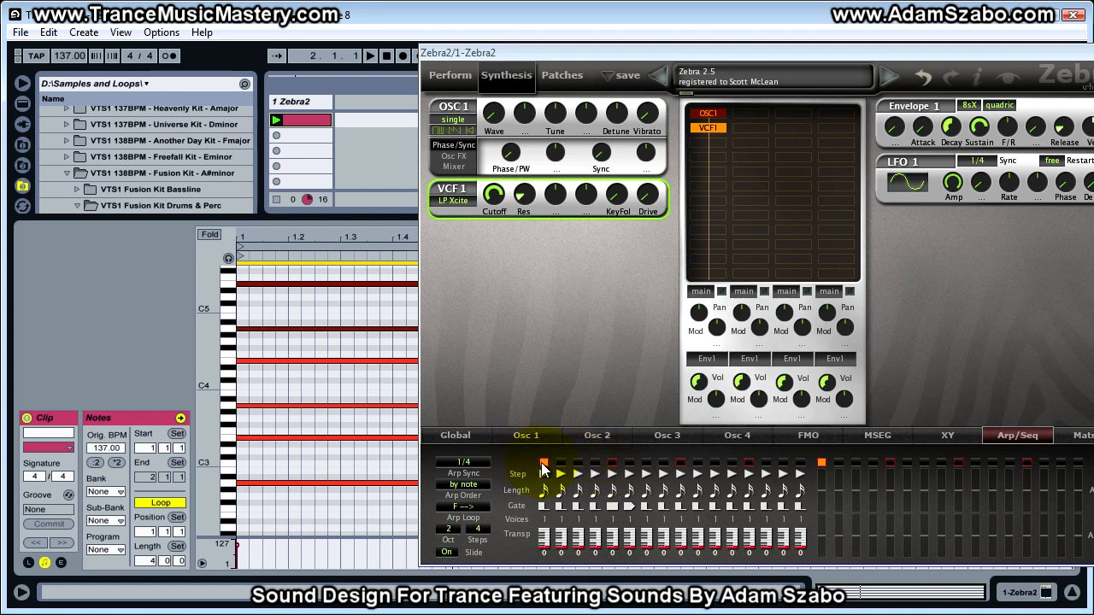
pyautogui.click(337, 385)
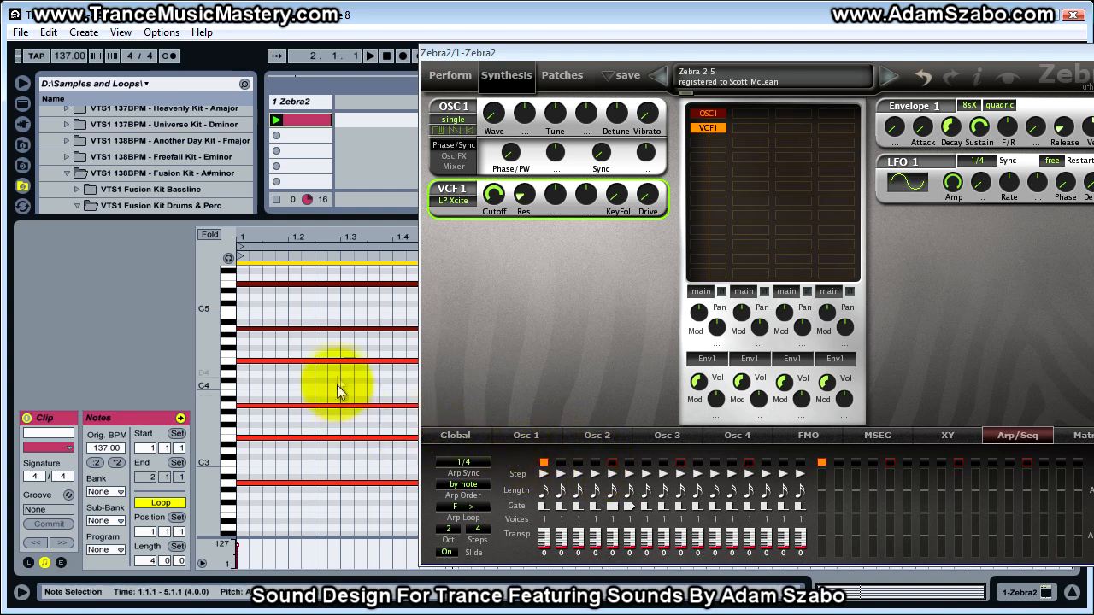
pyautogui.click(296, 498)
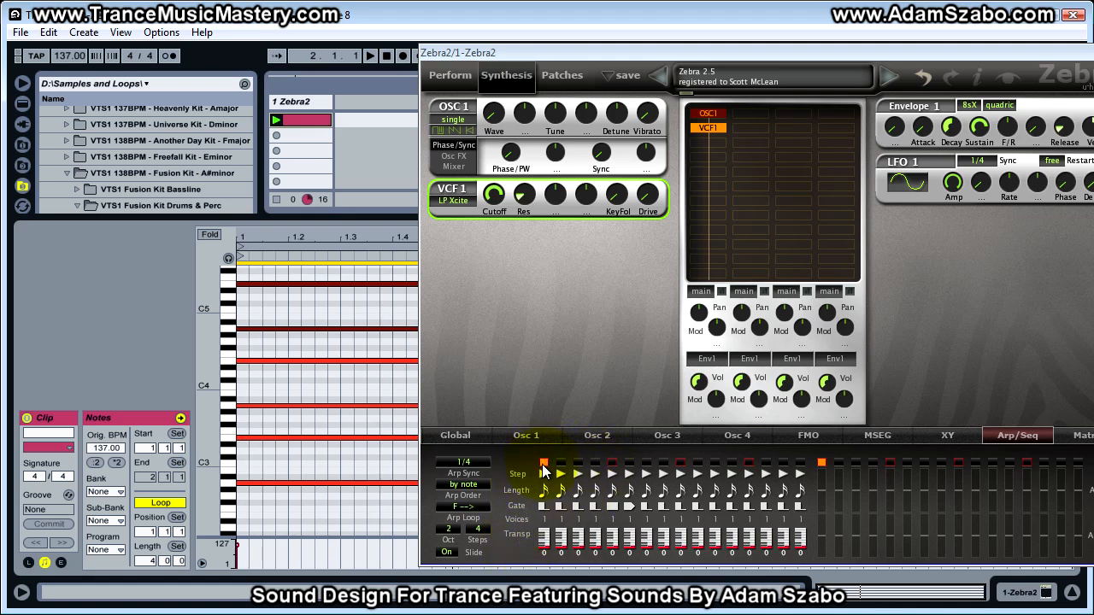
# Play the clip to hear how the arpeggiator runs through the stacked notes, and deselect the notes in the piano roll
pyautogui.click(518, 548)
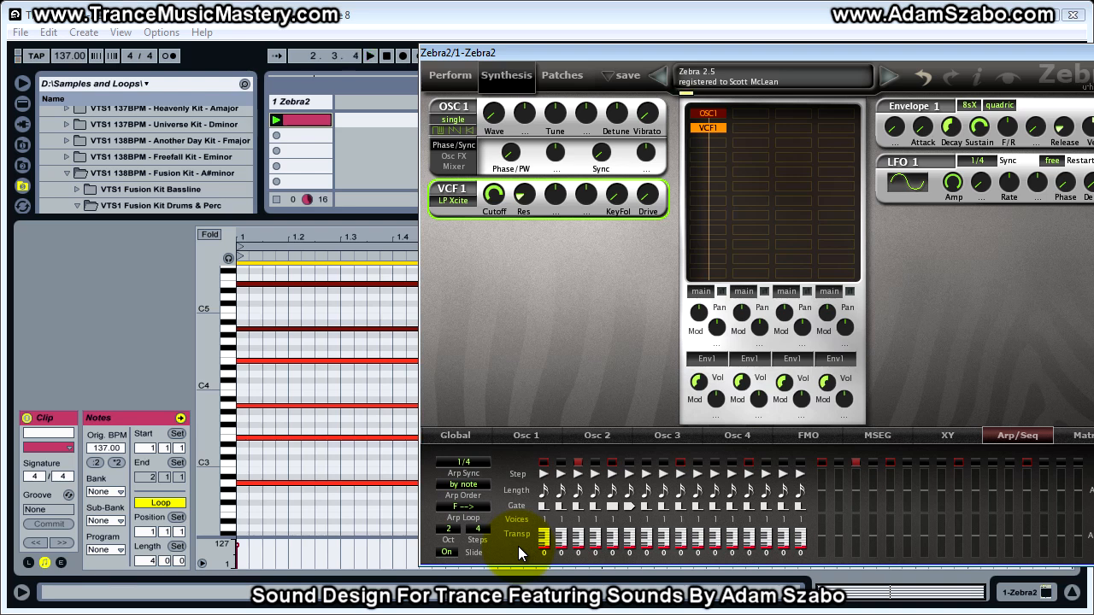
pyautogui.press('space')
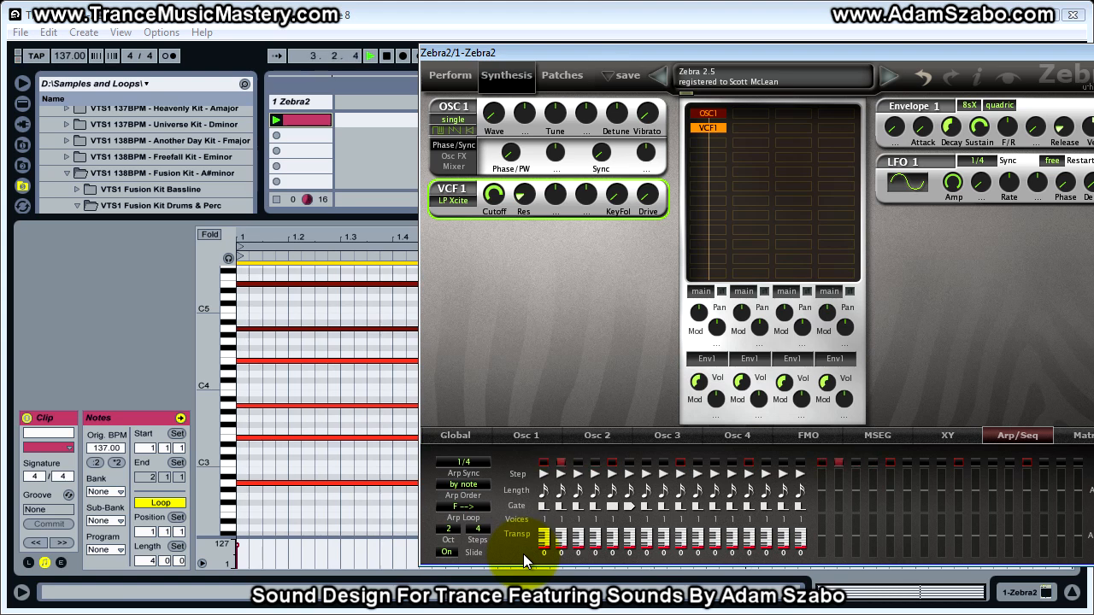
pyautogui.press('space')
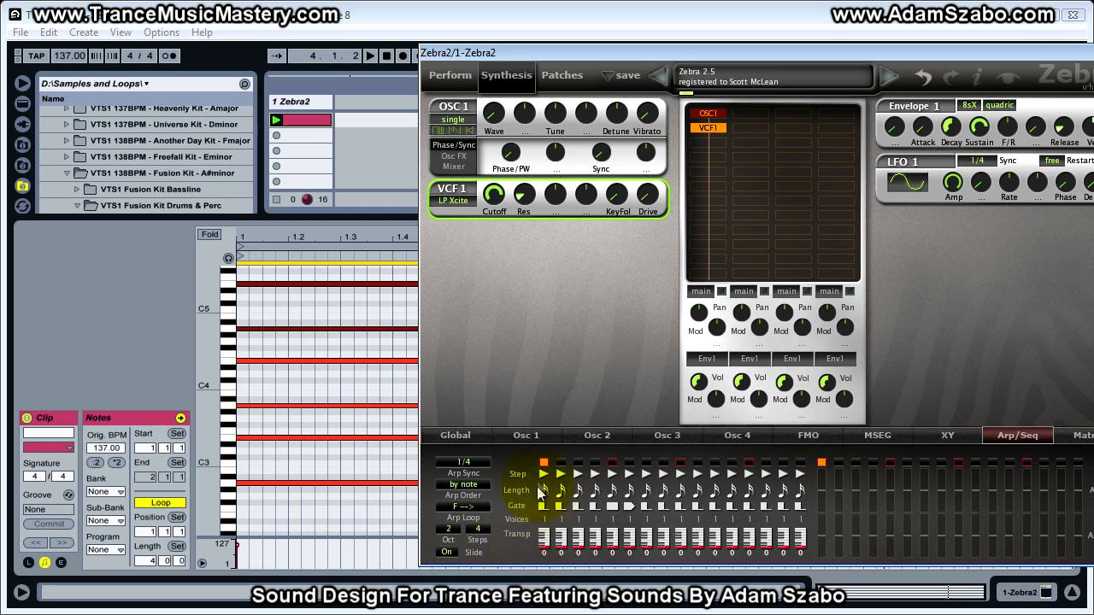
pyautogui.click(240, 503)
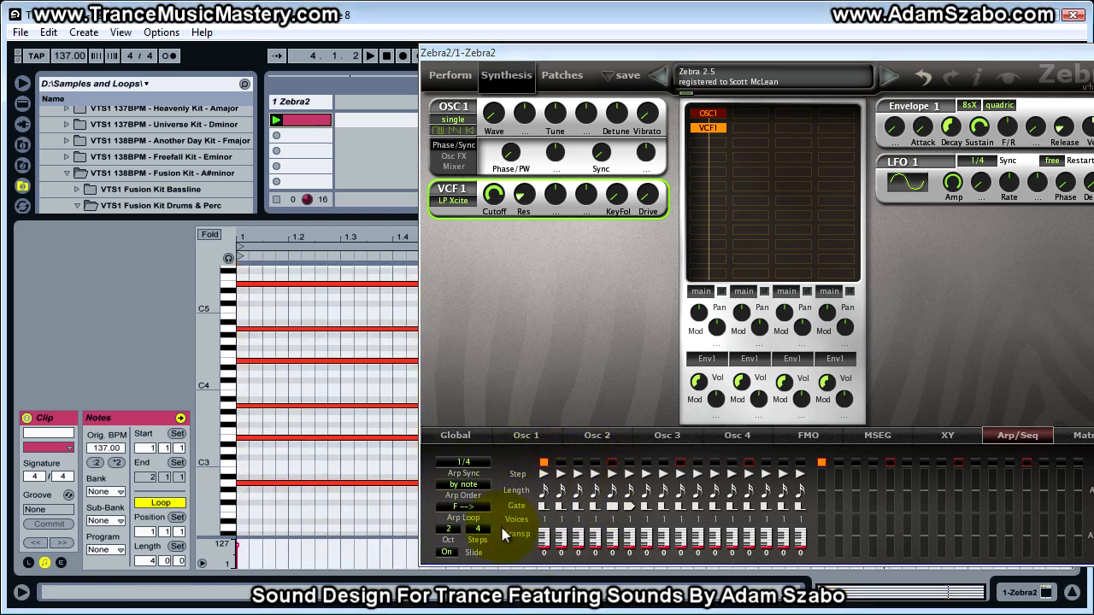
pyautogui.click(265, 515)
pyautogui.press('space')
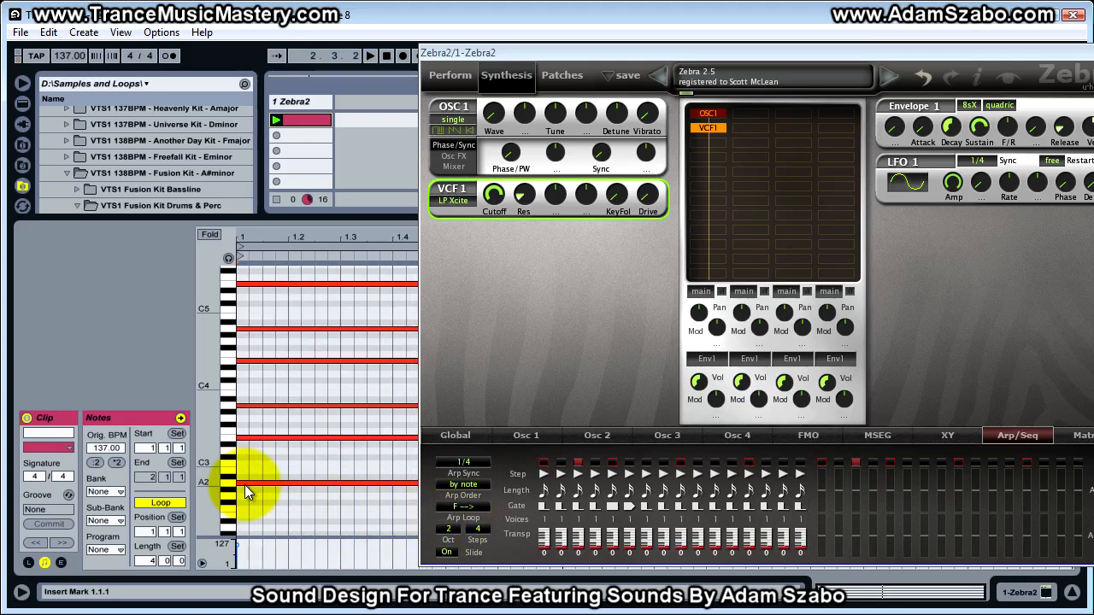
# Set the arpeggiator's order to as played and its octave range to 0
pyautogui.click(463, 483)
pyautogui.click(534, 515)
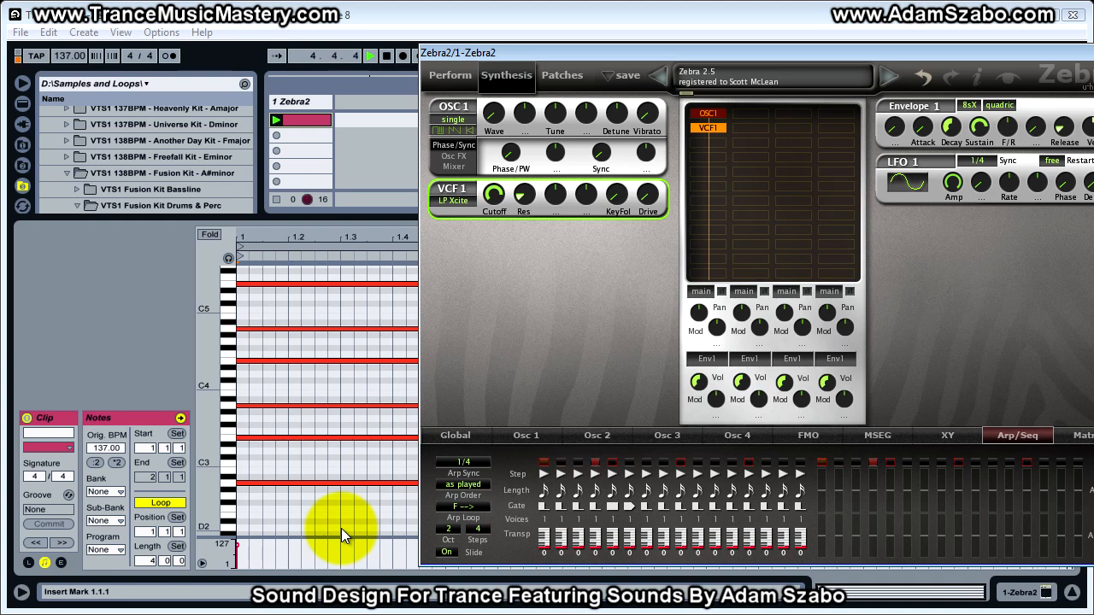
pyautogui.click(453, 531)
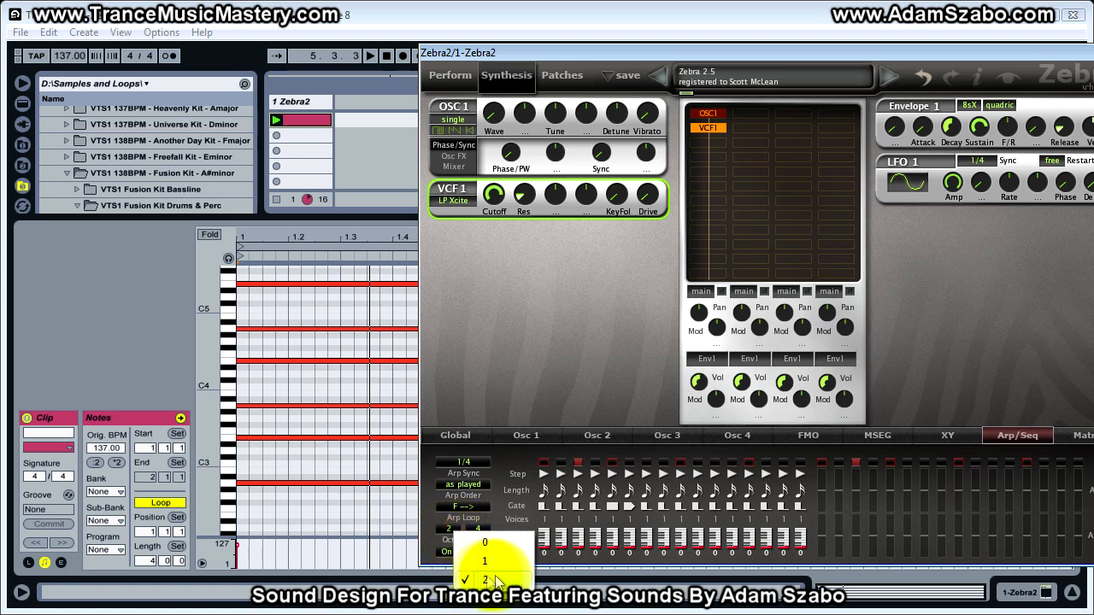
pyautogui.click(493, 543)
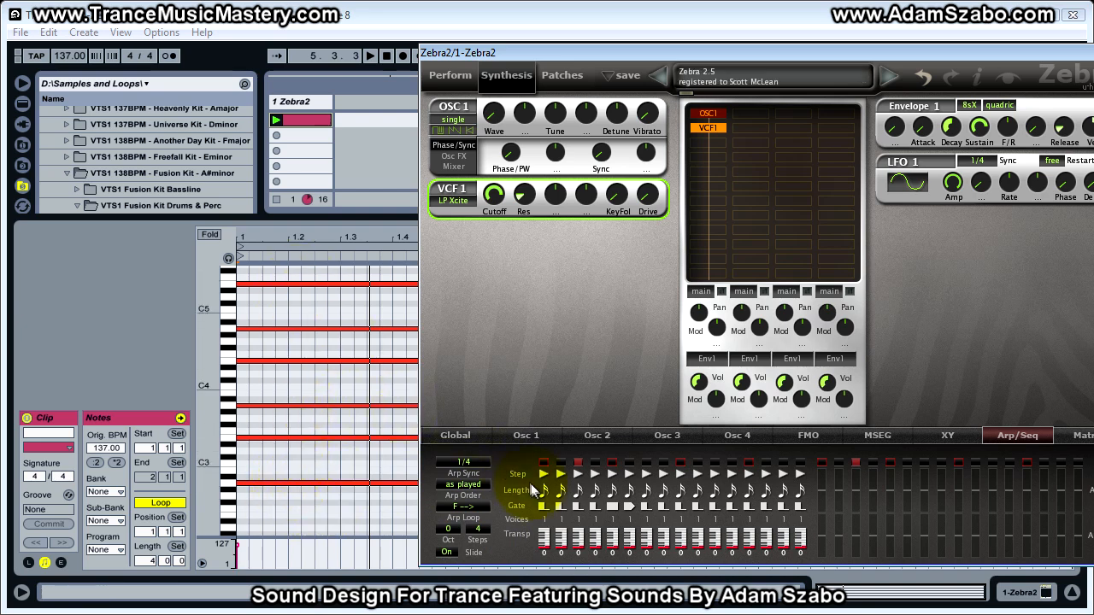
# Set the arpeggiator's order to by note and play the clip to hear the result
pyautogui.click(463, 484)
pyautogui.click(506, 499)
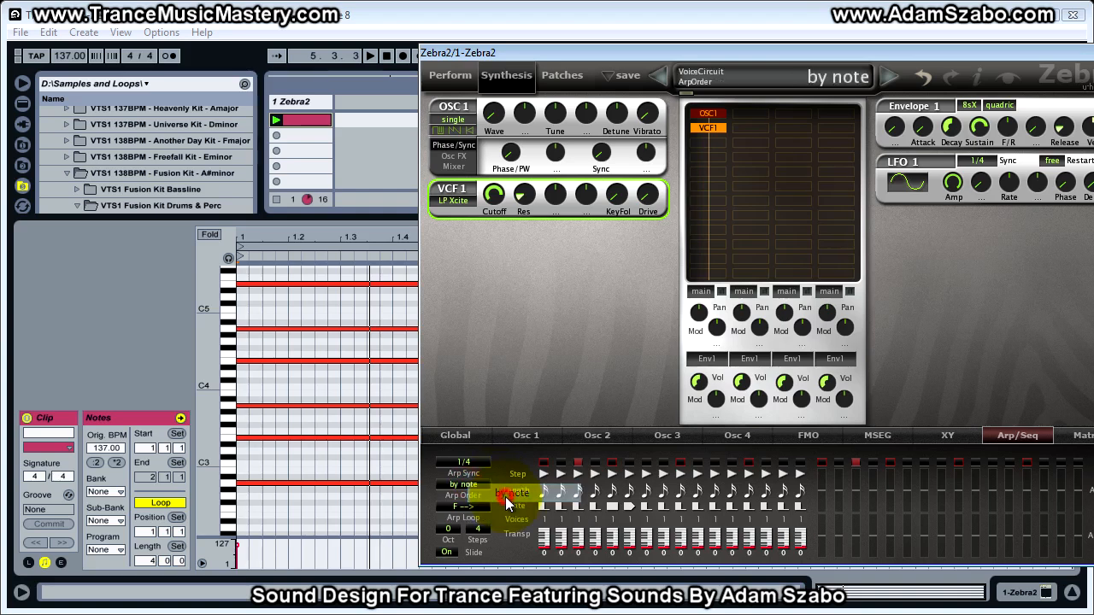
pyautogui.click(455, 485)
pyautogui.click(349, 479)
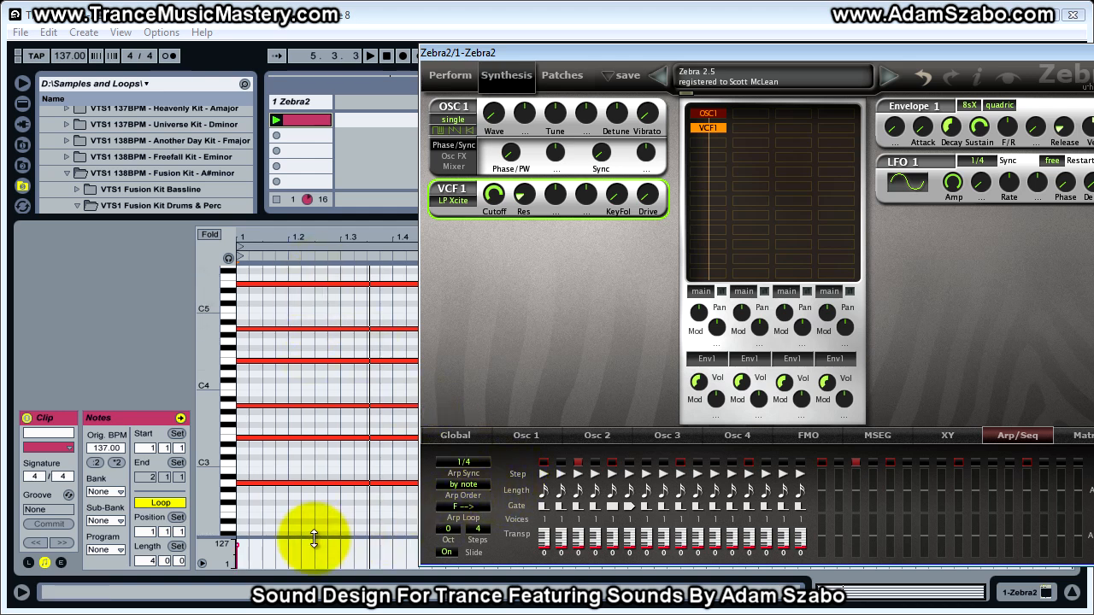
pyautogui.press('space')
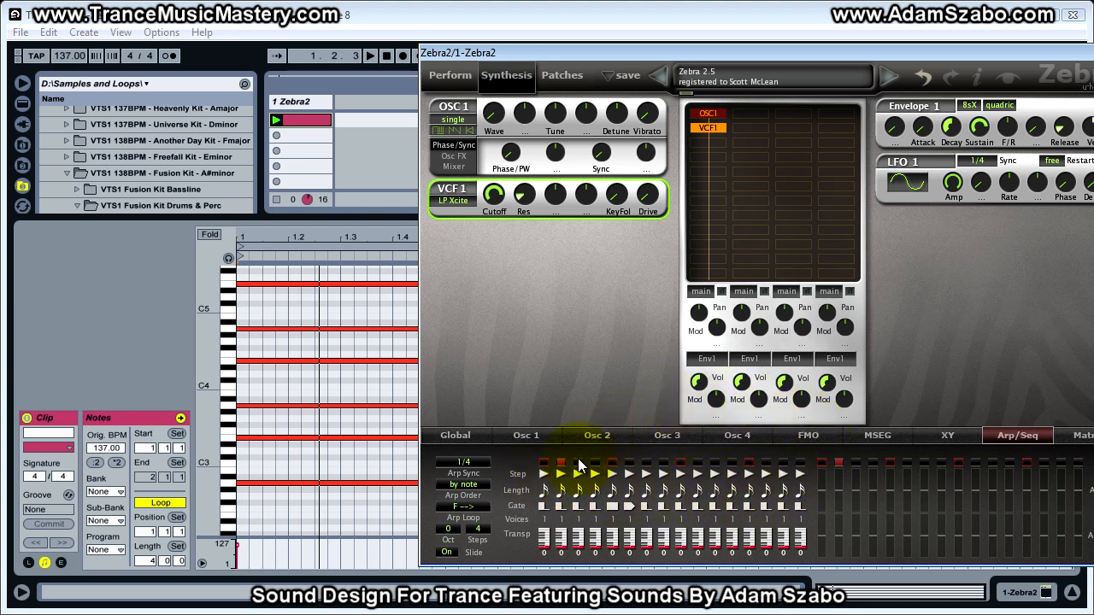
# Set the first arpeggiator step's control to first and play the clip to hear its effect
pyautogui.click(547, 475)
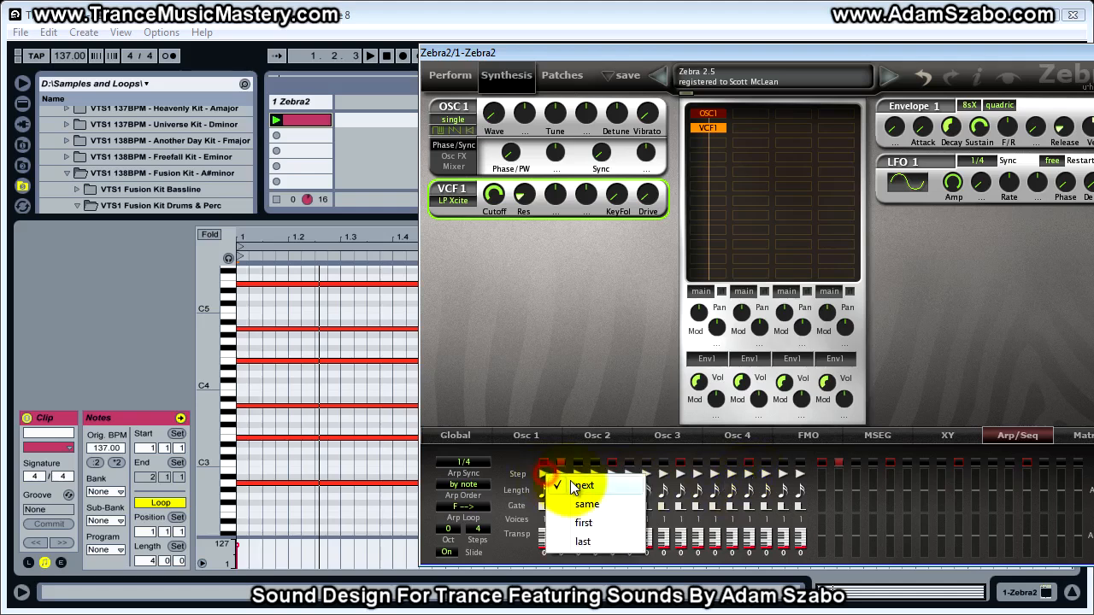
pyautogui.click(598, 523)
pyautogui.press('space')
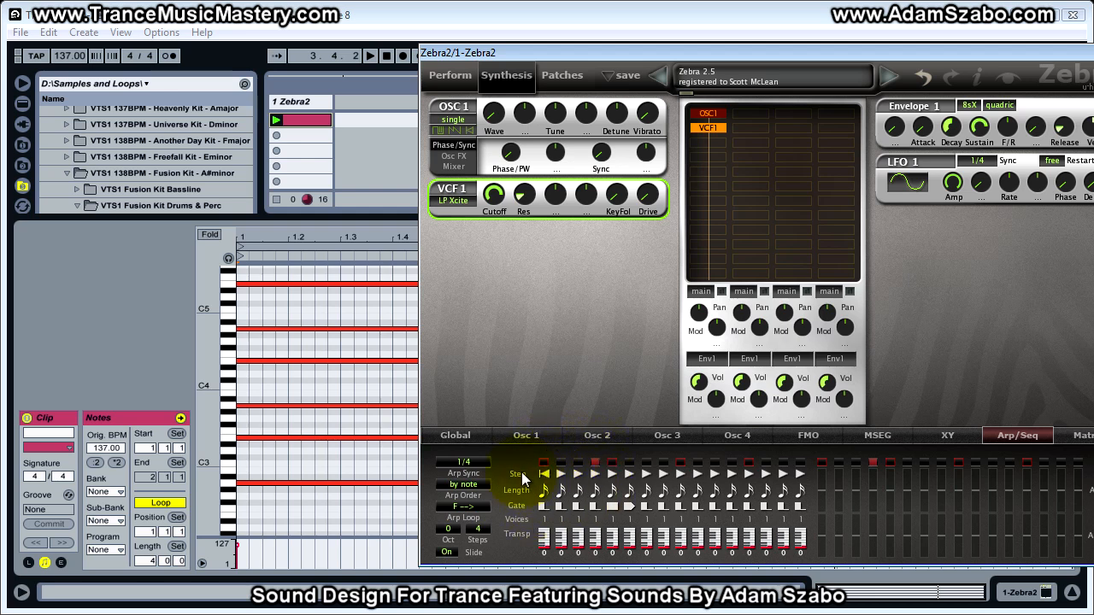
# Set the first arpeggiator step's control back to next and the number of arpeggiator steps to 6
pyautogui.click(545, 475)
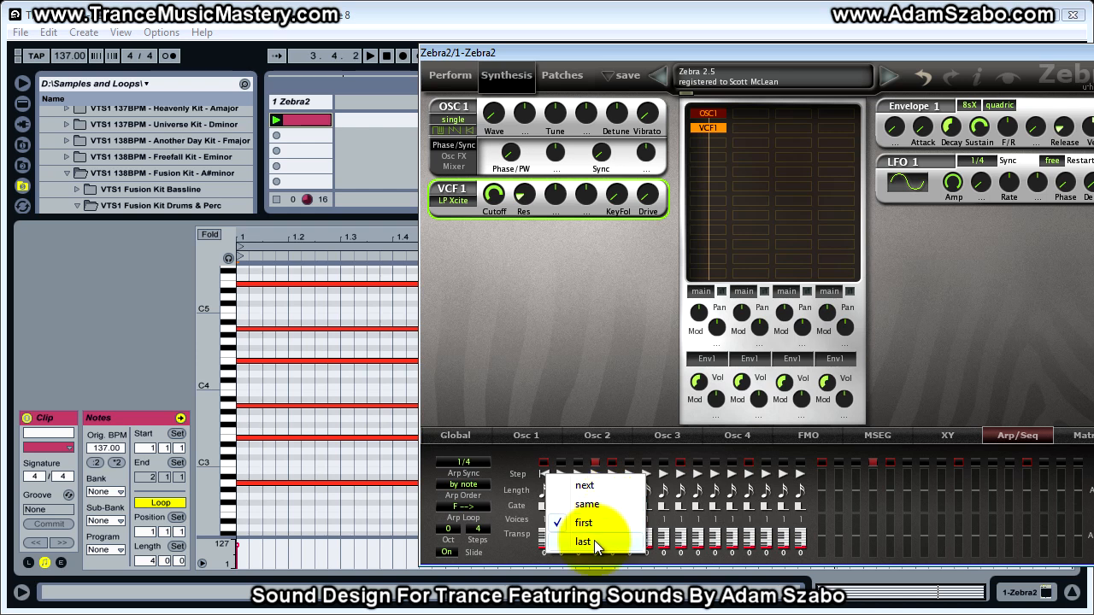
pyautogui.click(520, 535)
pyautogui.click(551, 484)
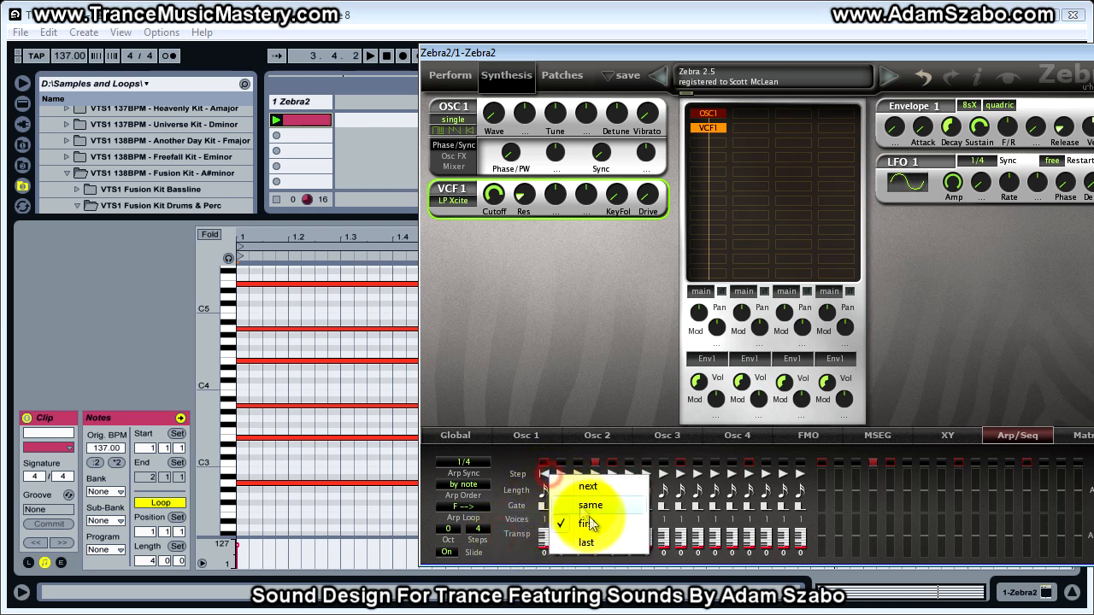
pyautogui.click(596, 489)
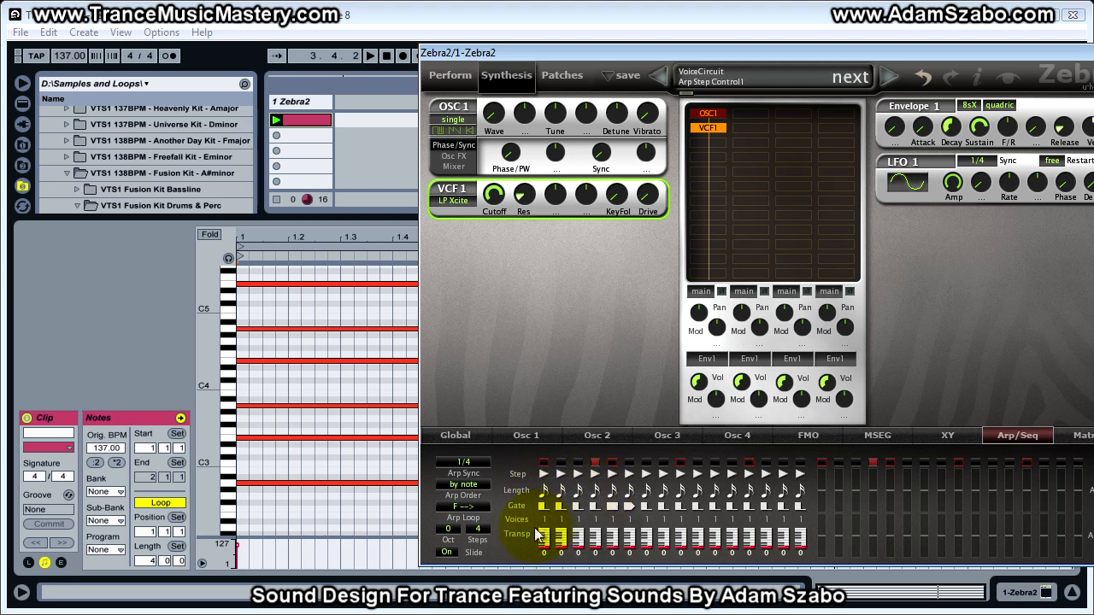
pyautogui.click(478, 529)
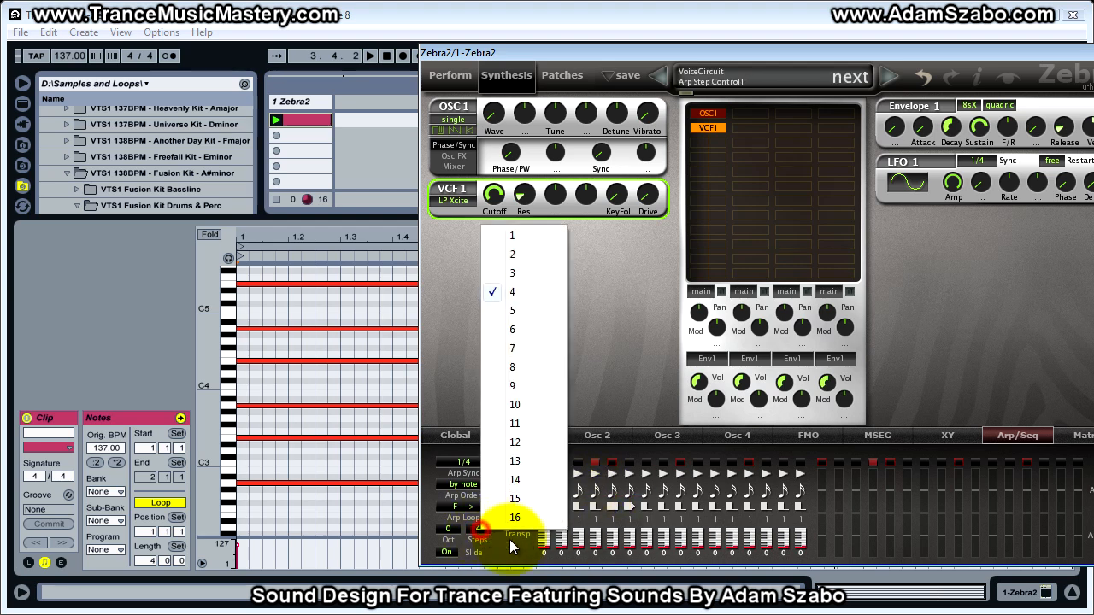
pyautogui.click(517, 329)
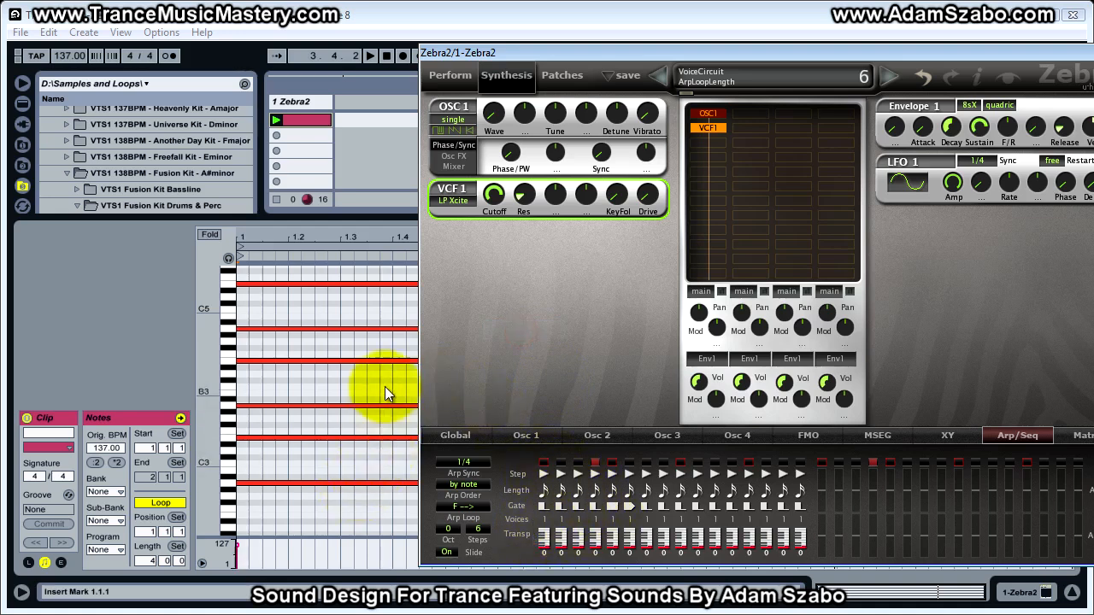
# Set arpeggiator step 1 to first again, leave steps 2 to 4 on next, and play the six-step loop
pyautogui.click(544, 476)
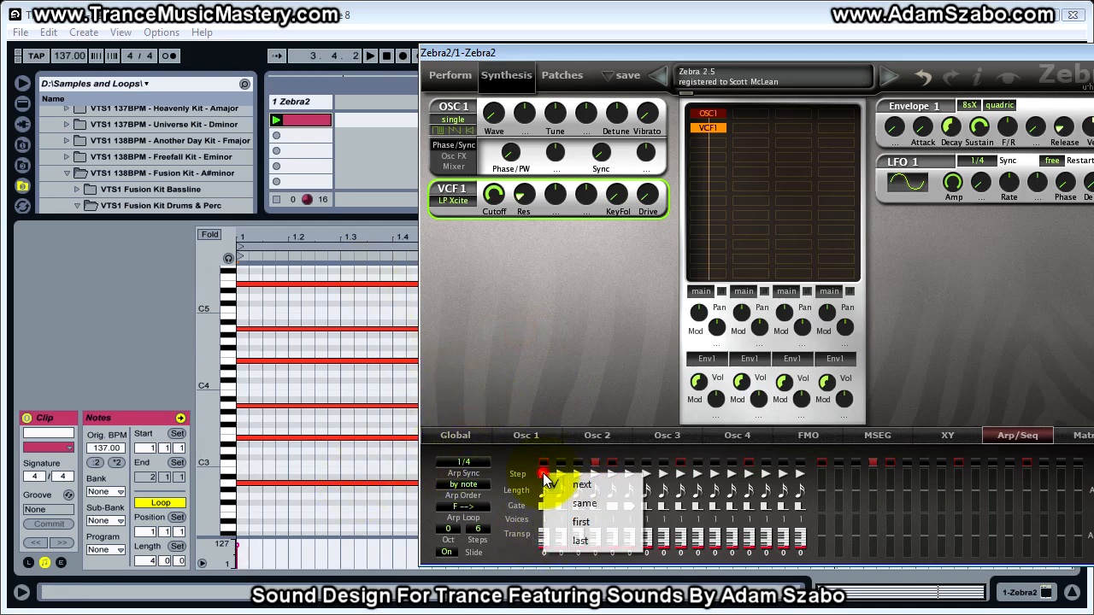
pyautogui.click(591, 517)
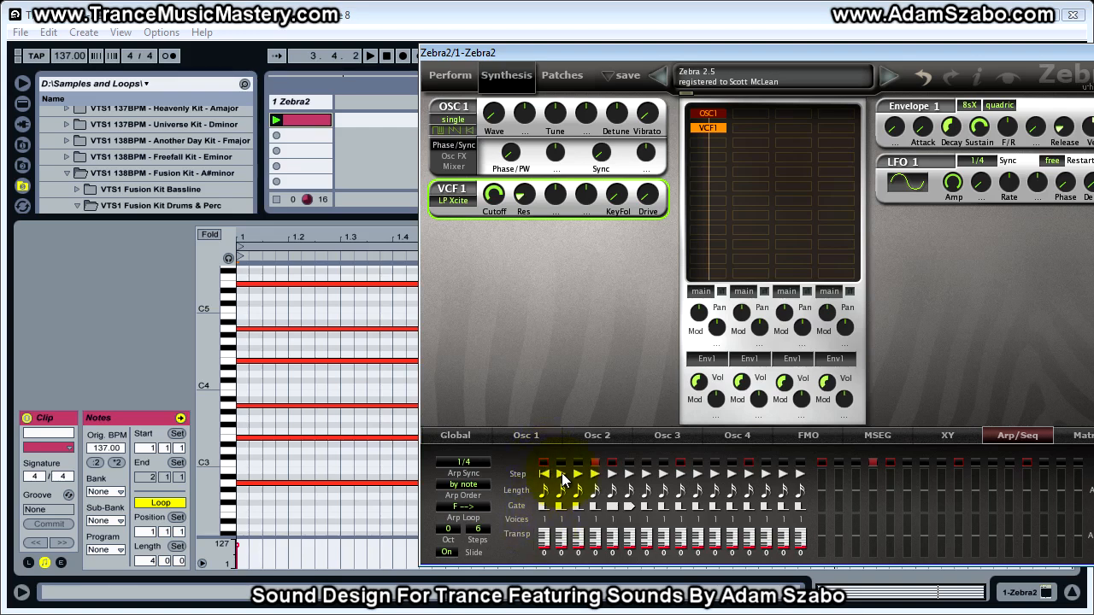
pyautogui.click(561, 472)
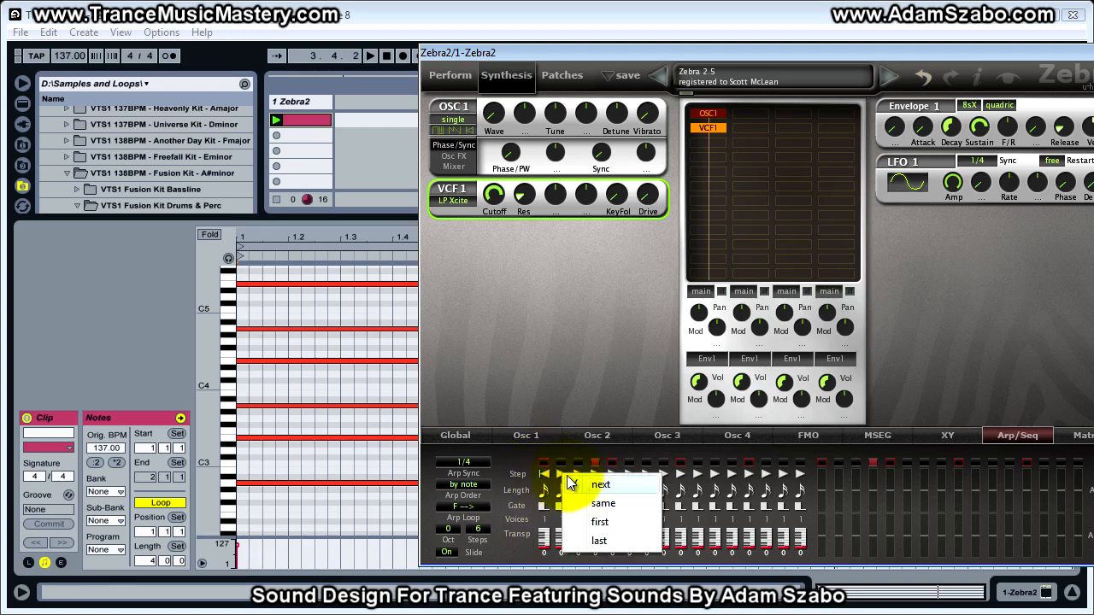
pyautogui.click(577, 472)
pyautogui.click(578, 472)
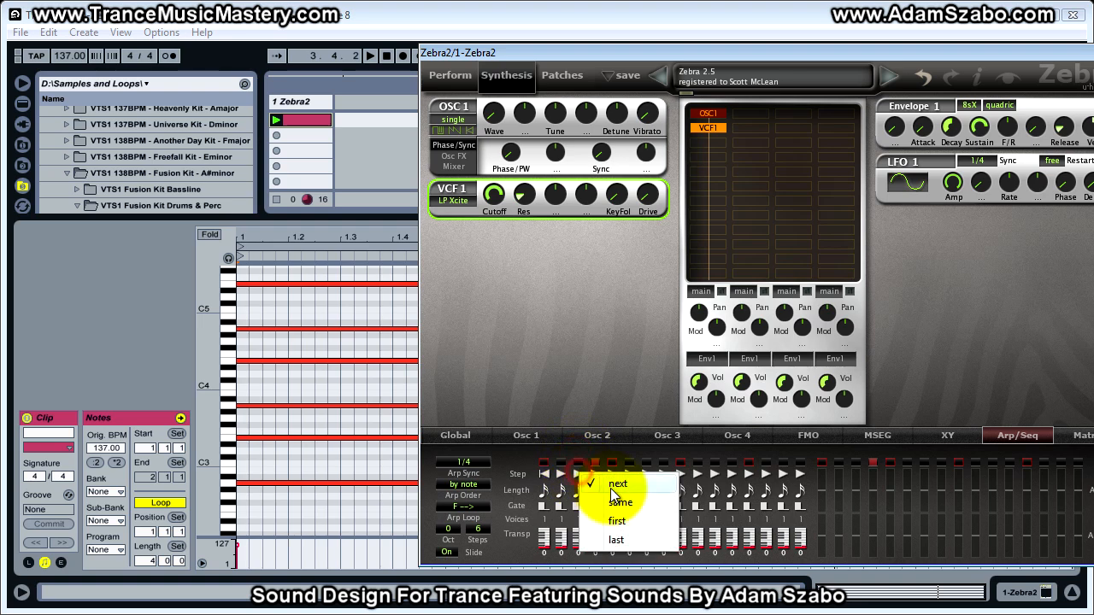
pyautogui.click(588, 461)
pyautogui.click(596, 470)
pyautogui.click(600, 471)
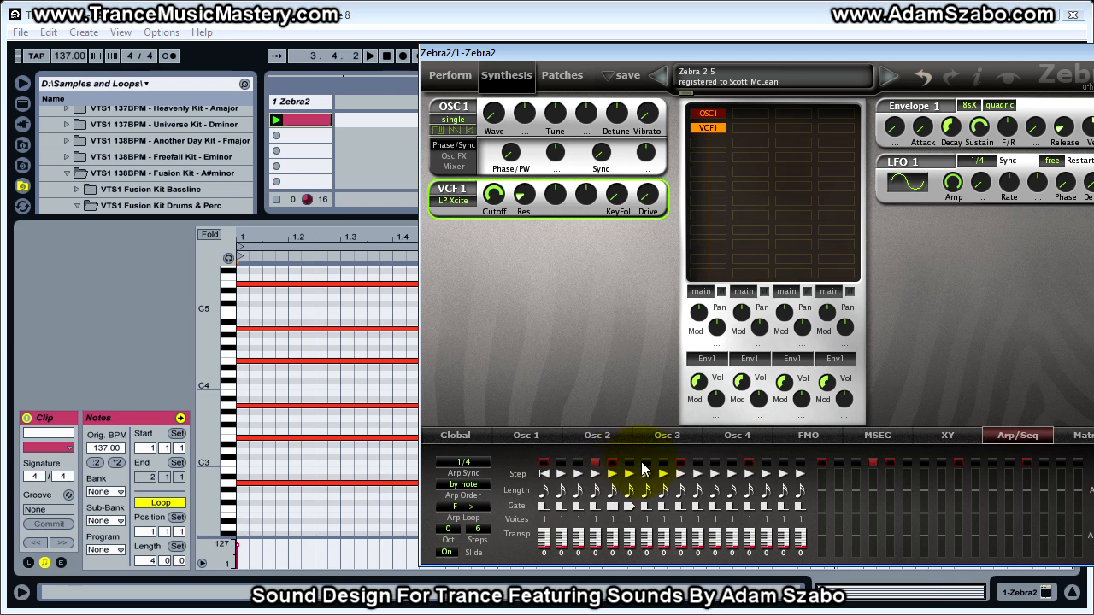
pyautogui.press('space')
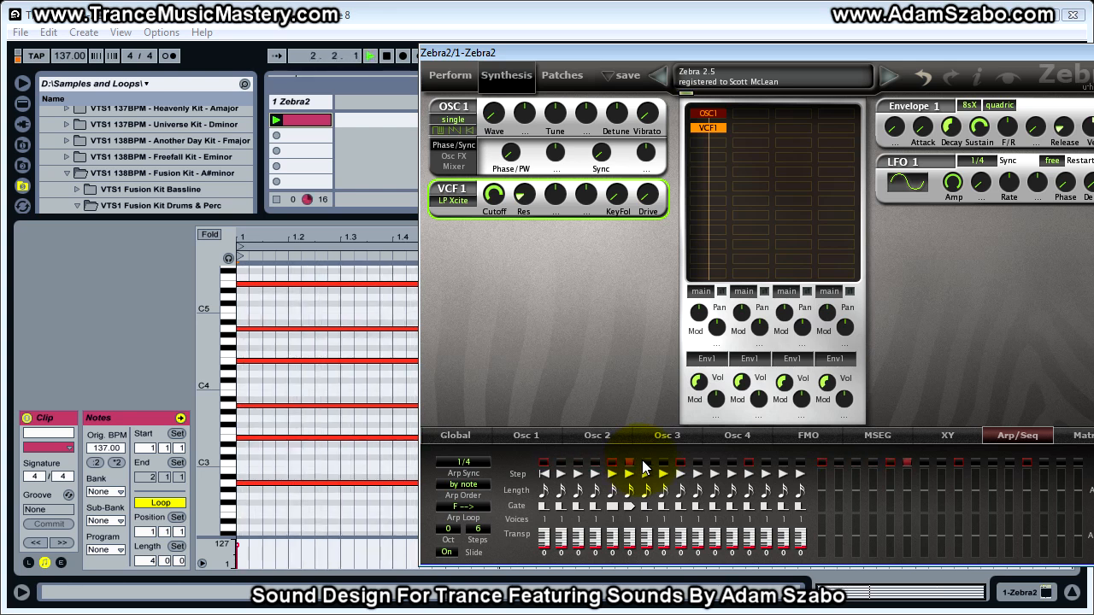
# Set the gate of arpeggiator step 5 to 2, match step 6's gate to it, and play the clip
pyautogui.click(612, 510)
pyautogui.click(630, 554)
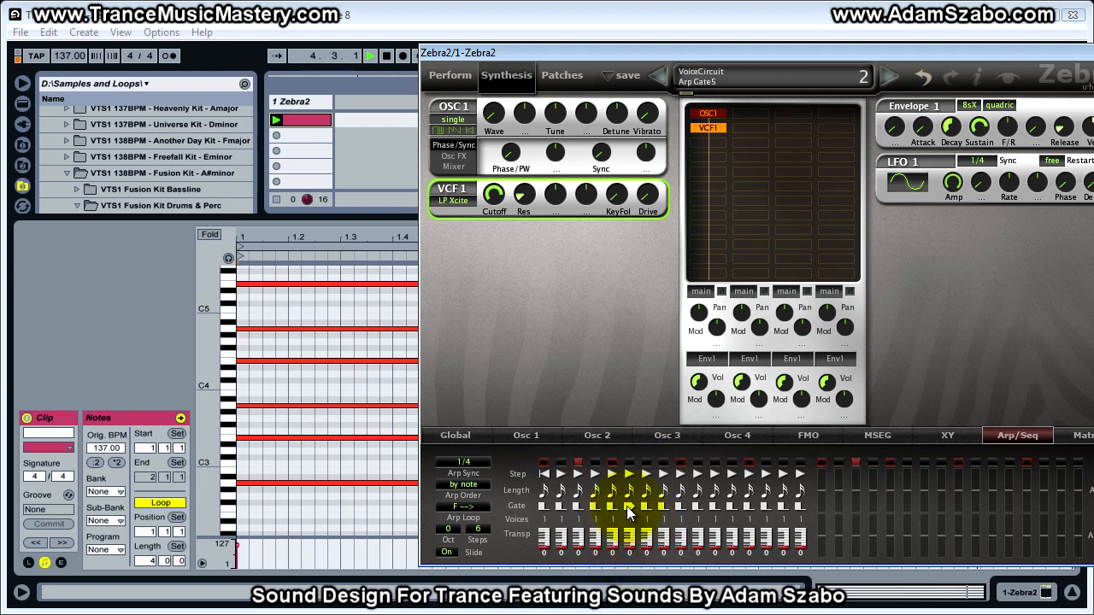
pyautogui.click(627, 506)
pyautogui.click(647, 547)
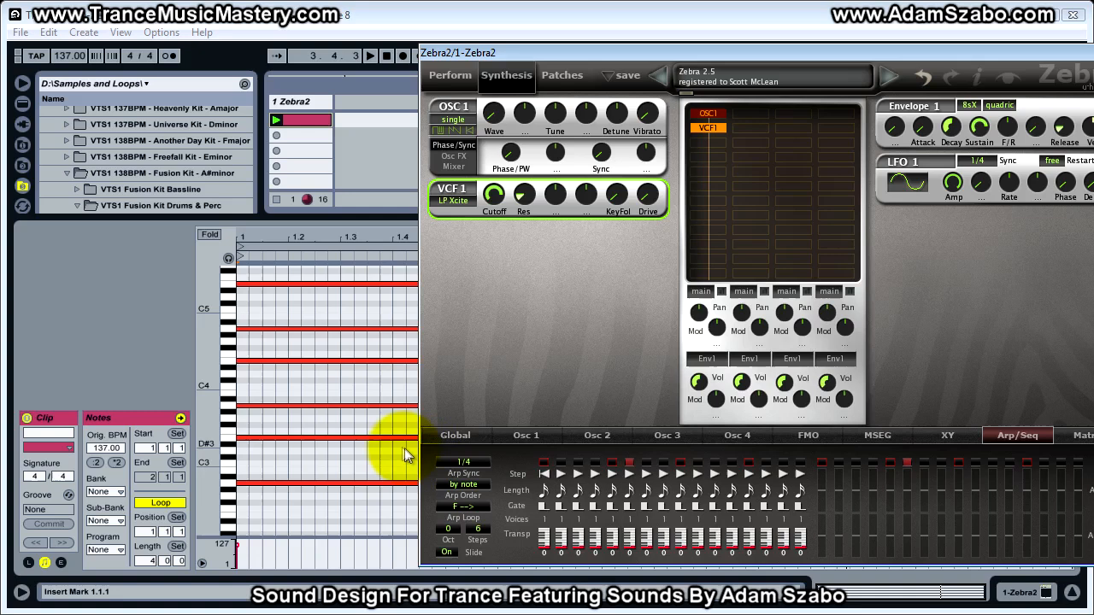
pyautogui.press('space')
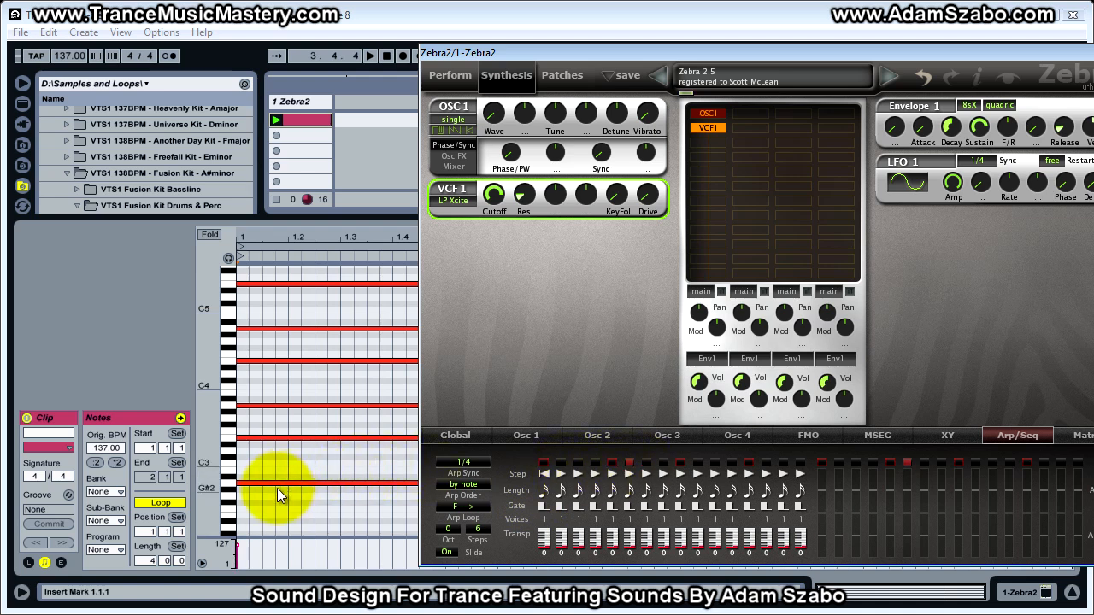
# Turn on note preview in the piano roll and audition the keys alongside the clip's notes
pyautogui.click(228, 258)
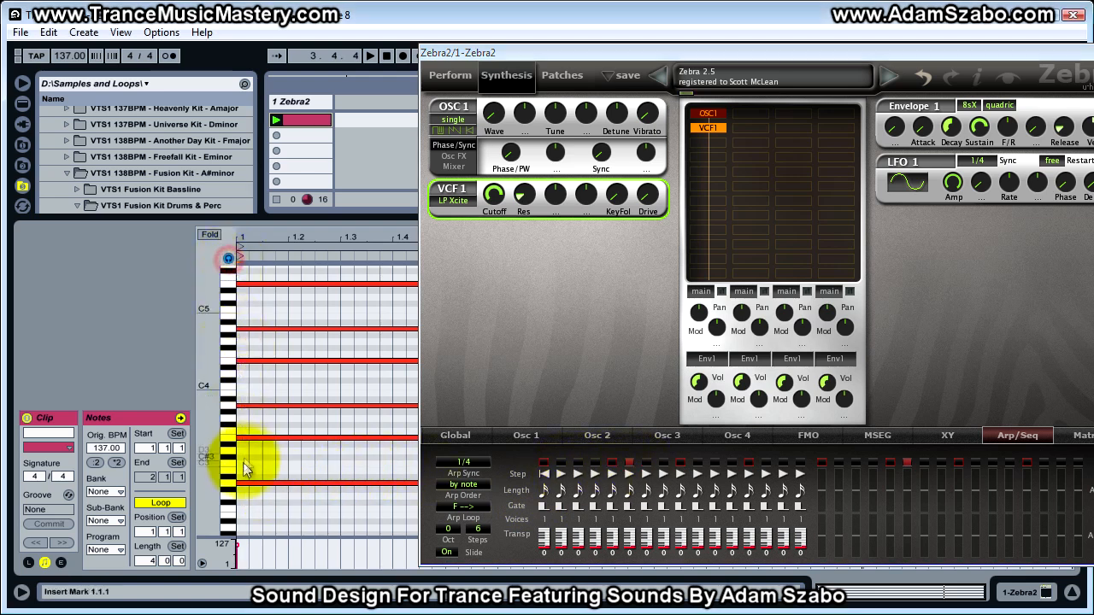
pyautogui.moveTo(228, 489); pyautogui.dragTo(481, 451)
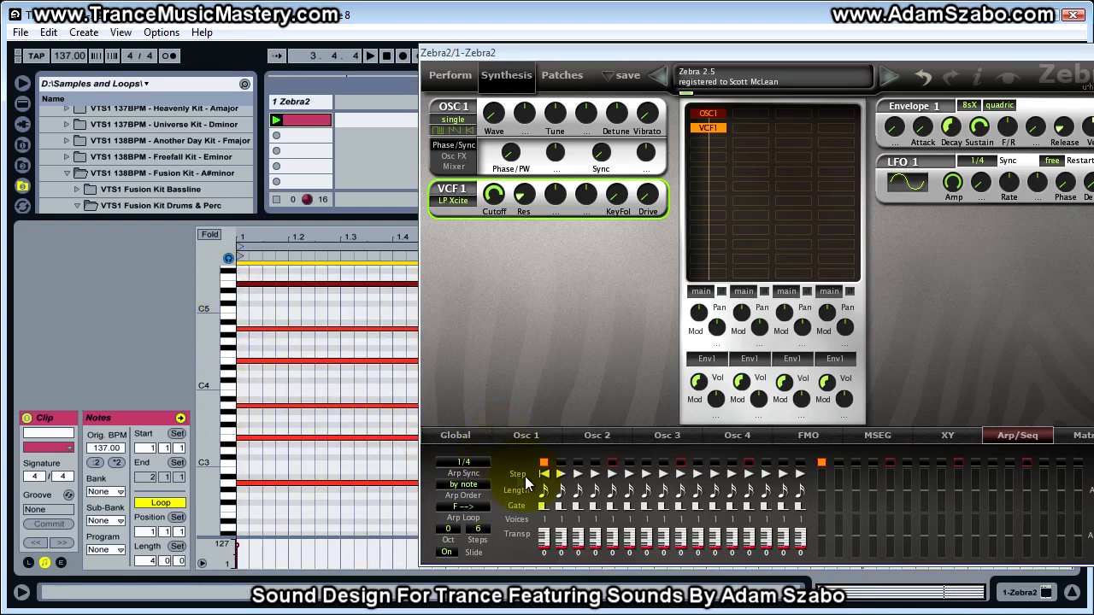
# Set arpeggiator step 2 to last and audition the clip's lowest and highest notes on the piano roll keys
pyautogui.click(560, 475)
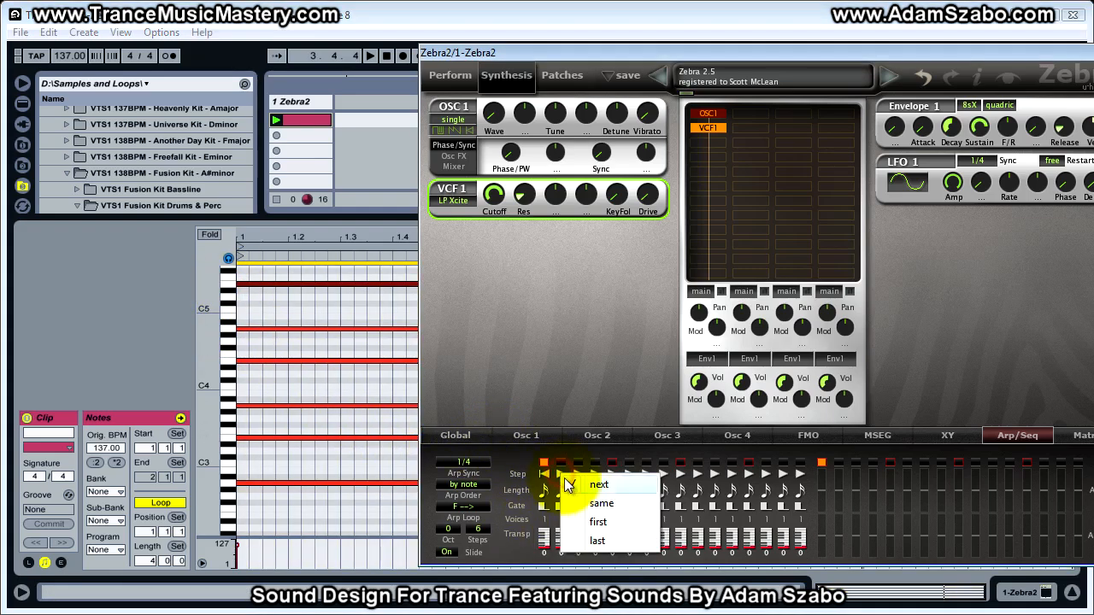
pyautogui.click(599, 542)
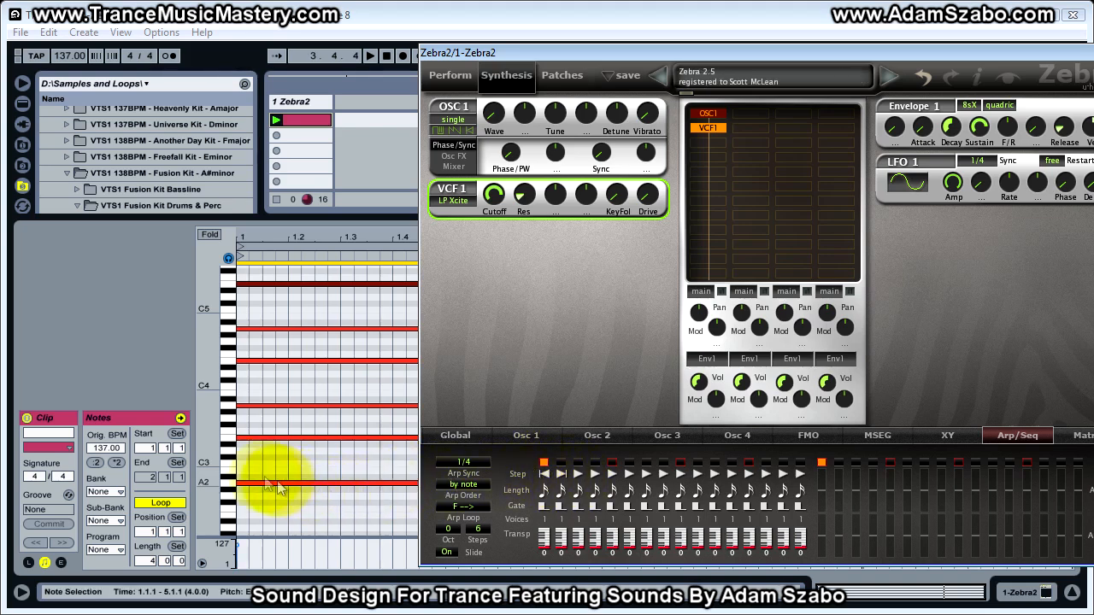
pyautogui.click(225, 489)
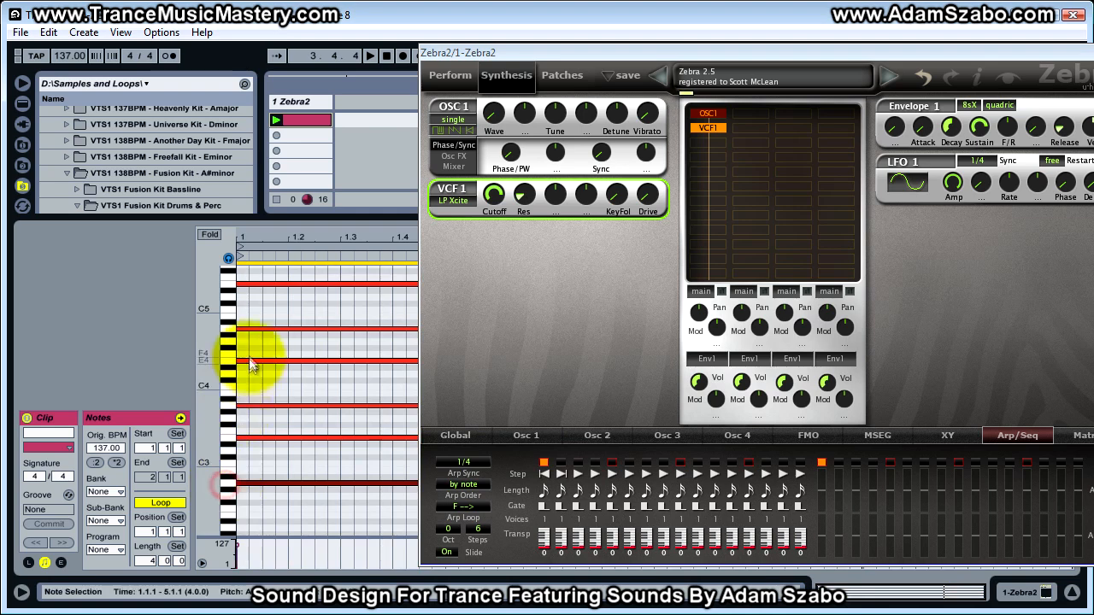
pyautogui.click(231, 282)
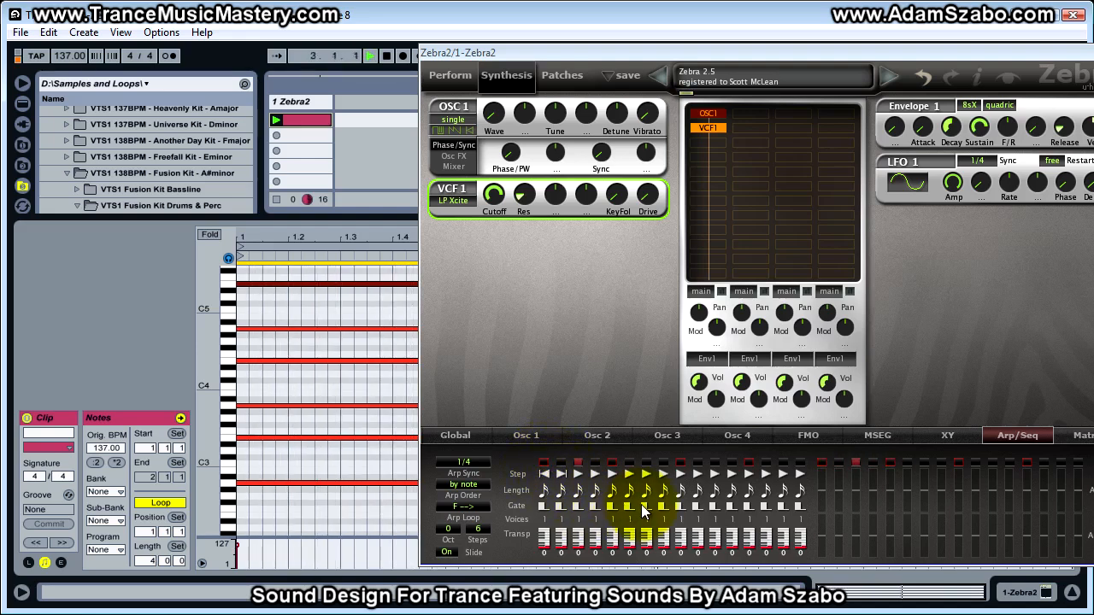
# Set arpeggiator steps 2 and 3 to same, playing the clip to hear the repeated first note
pyautogui.click(560, 474)
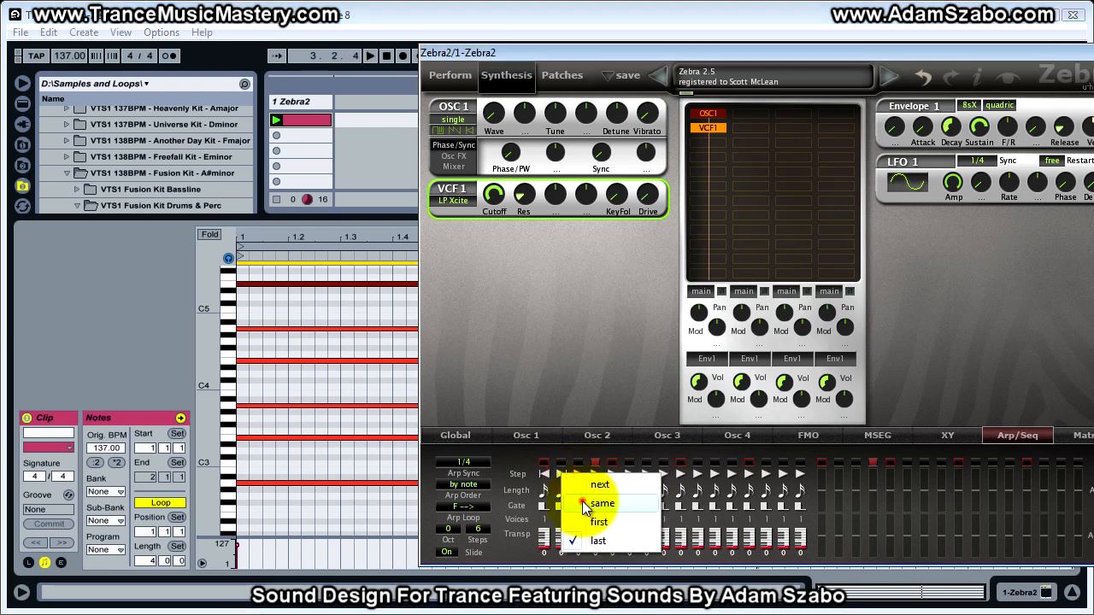
pyautogui.click(582, 502)
pyautogui.press('space')
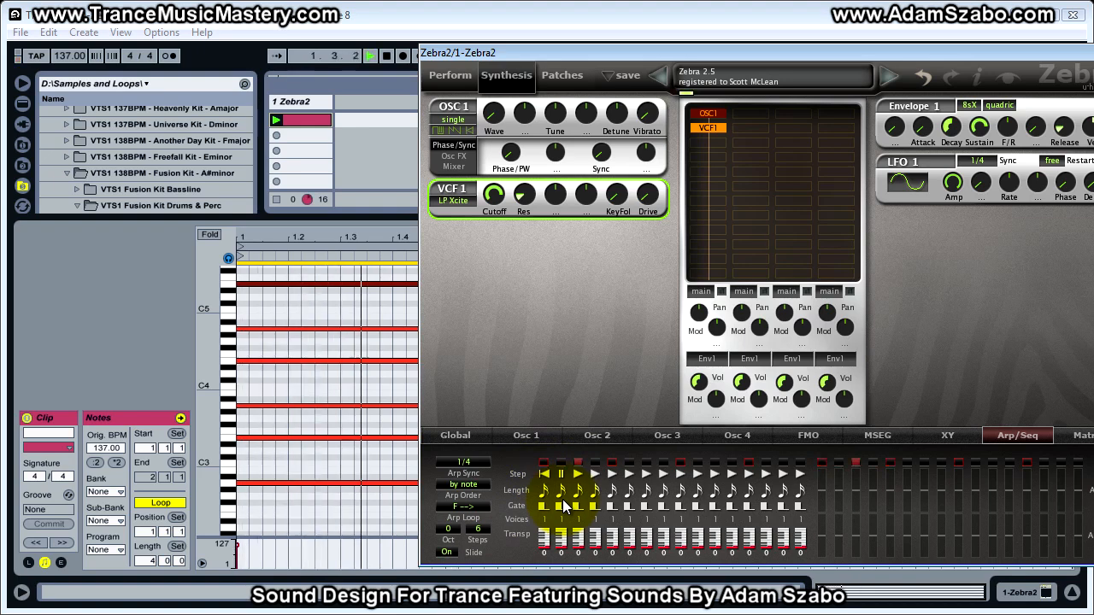
pyautogui.click(578, 475)
pyautogui.click(596, 505)
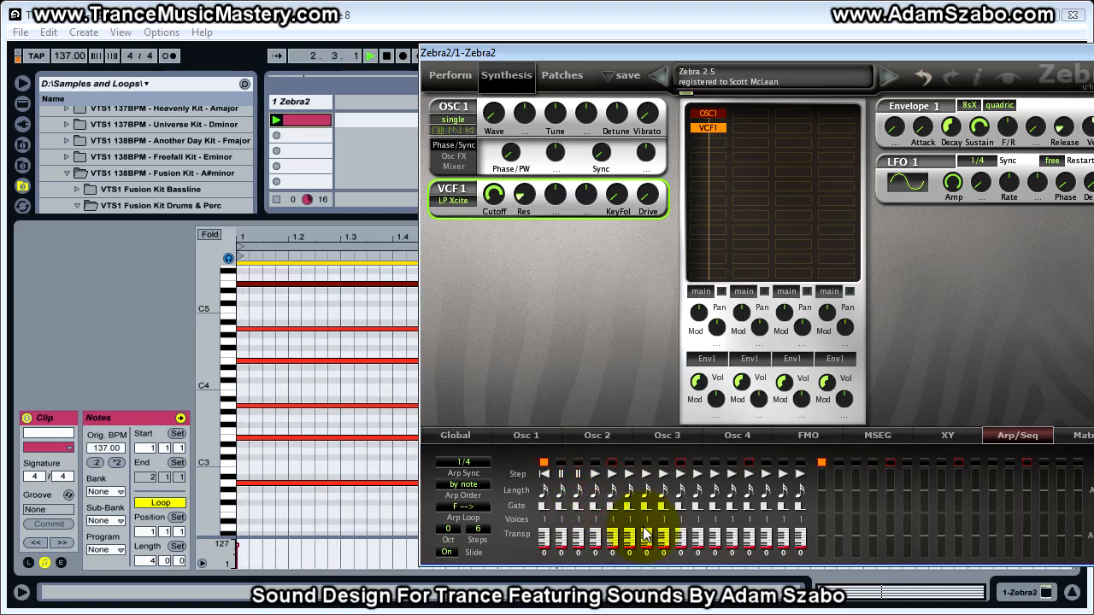
# Reset the first three arpeggiator steps to next
pyautogui.click(578, 475)
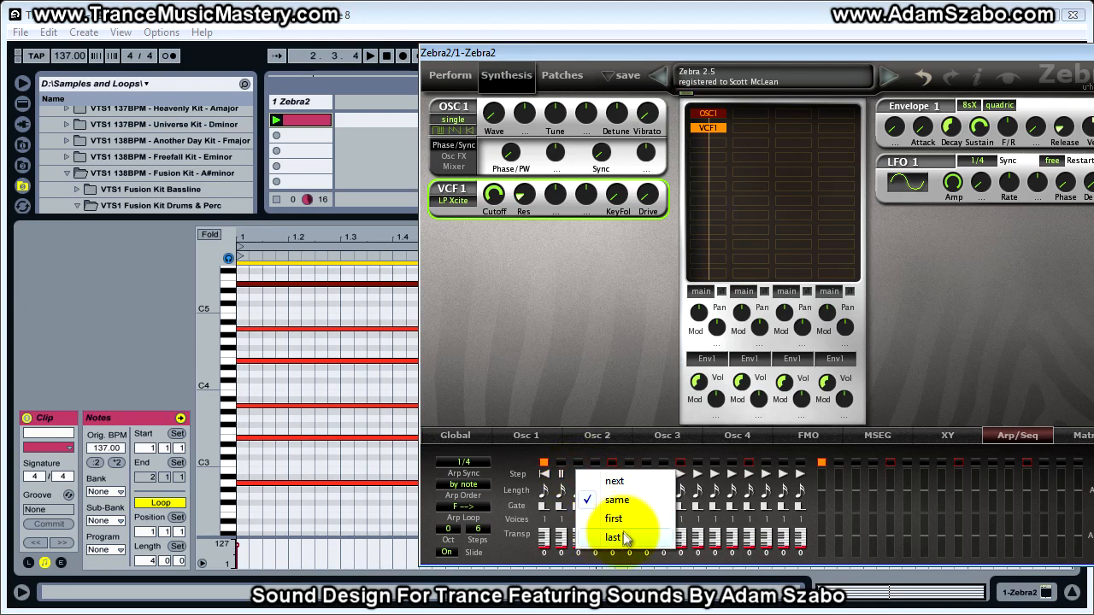
pyautogui.click(621, 478)
pyautogui.click(561, 473)
pyautogui.click(587, 523)
pyautogui.click(562, 475)
pyautogui.click(571, 489)
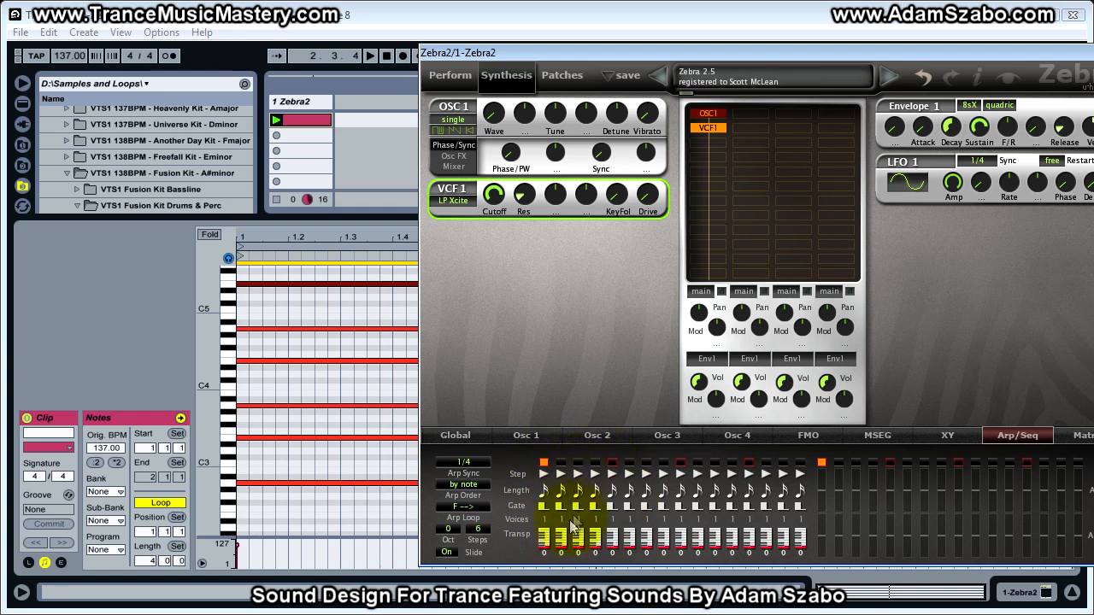
# Try octave ranges 1 and 2 for the arpeggiator, comparing them with the clip's notes, and settle on 1
pyautogui.click(447, 529)
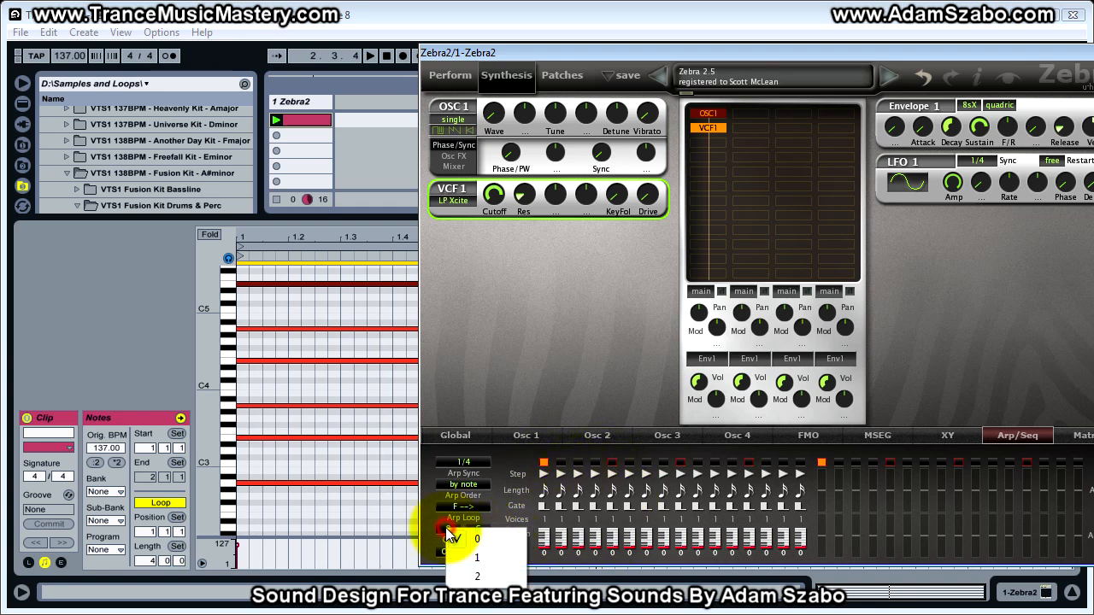
pyautogui.click(481, 556)
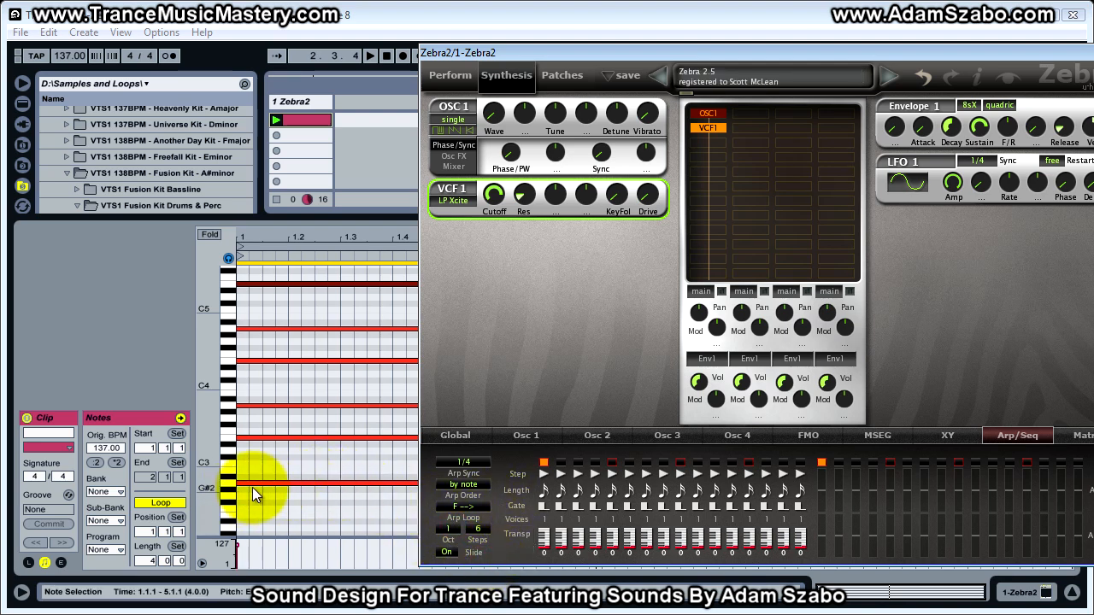
pyautogui.click(286, 436)
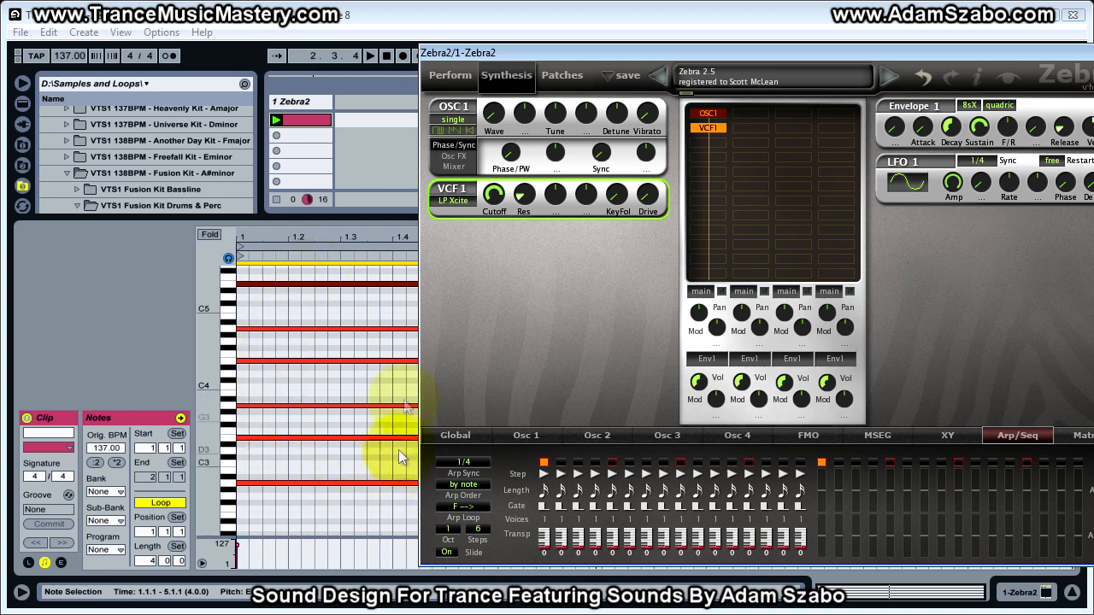
pyautogui.click(448, 528)
pyautogui.click(477, 578)
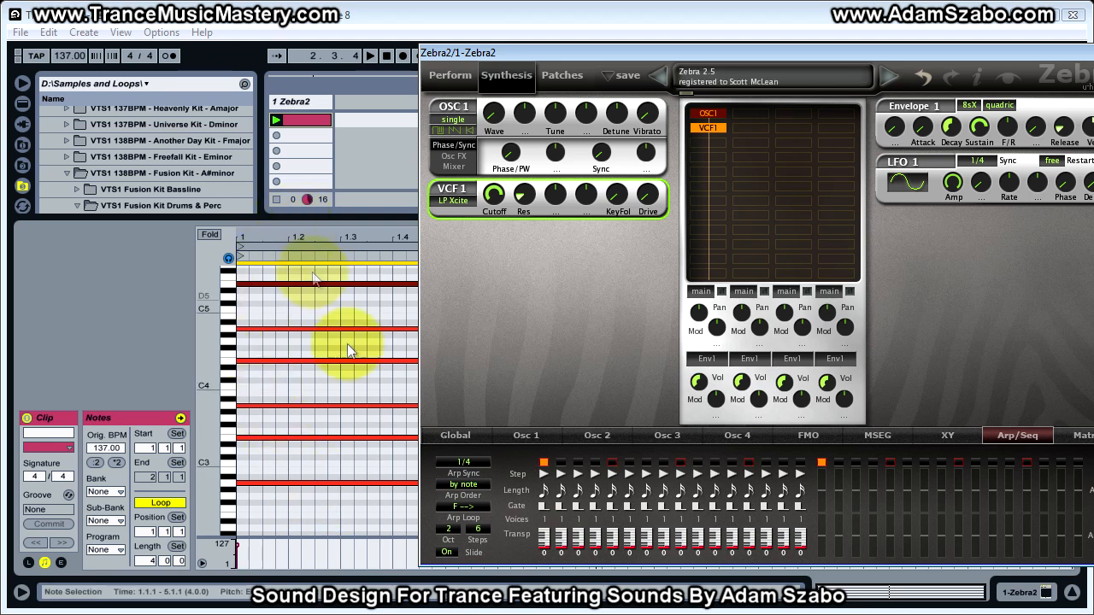
pyautogui.click(449, 527)
pyautogui.click(474, 556)
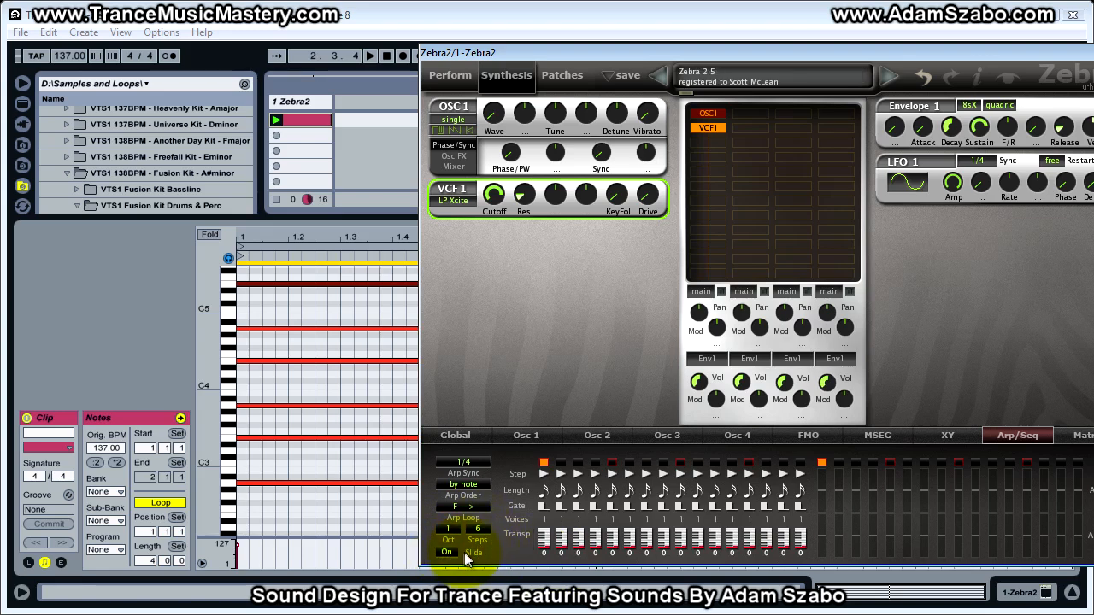
# Set the arpeggiator loop to backward (B <--), play the clip, and lower the octave range to 0
pyautogui.click(469, 506)
pyautogui.click(462, 521)
pyautogui.click(477, 509)
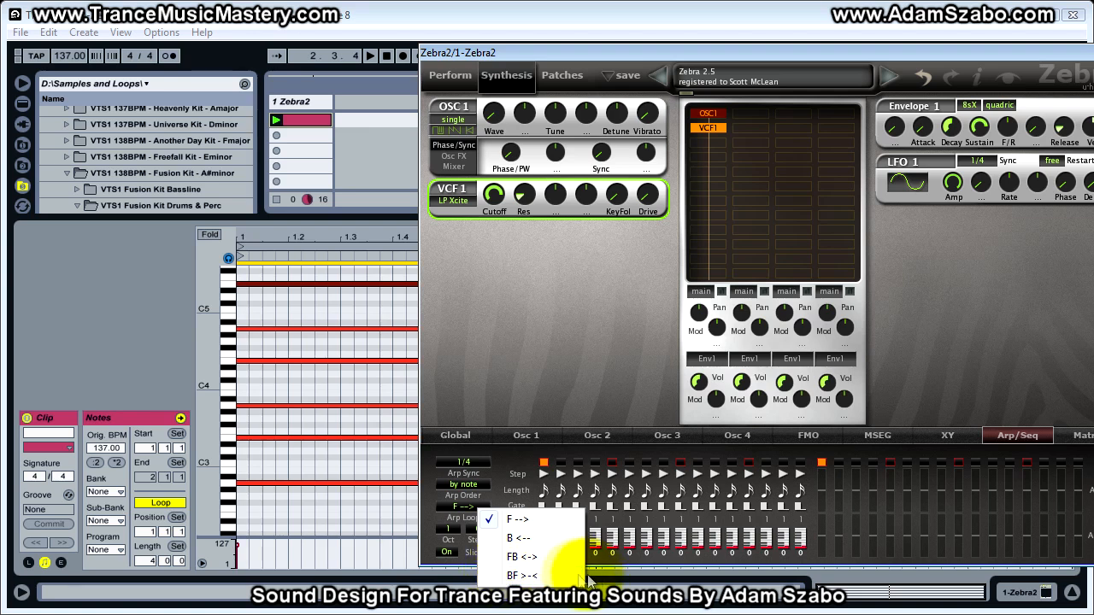
pyautogui.click(513, 537)
pyautogui.press('space')
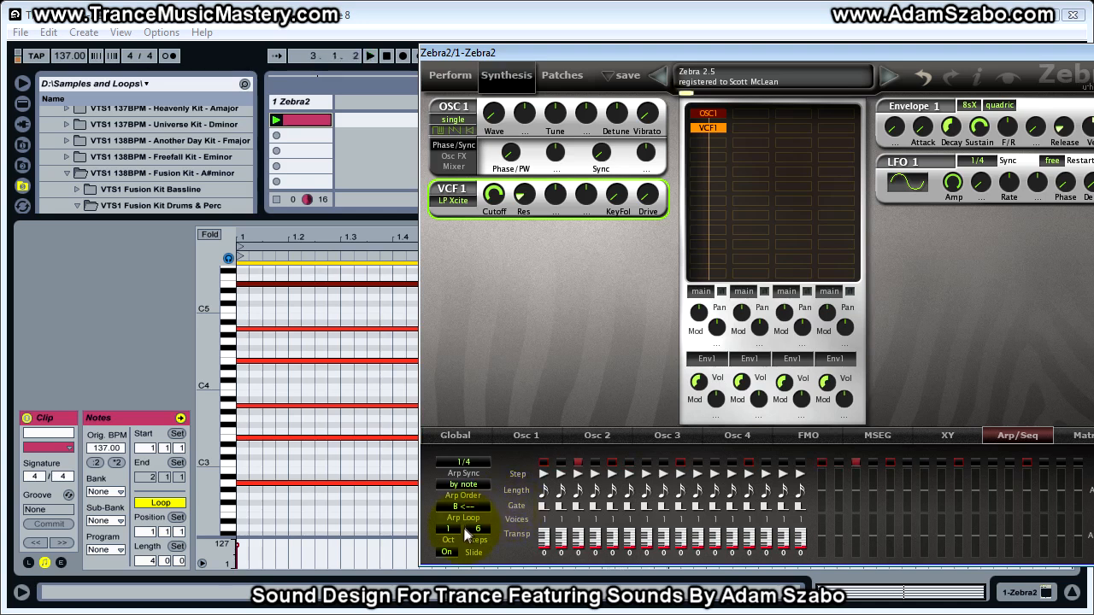
pyautogui.moveTo(451, 530); pyautogui.dragTo(453, 547)
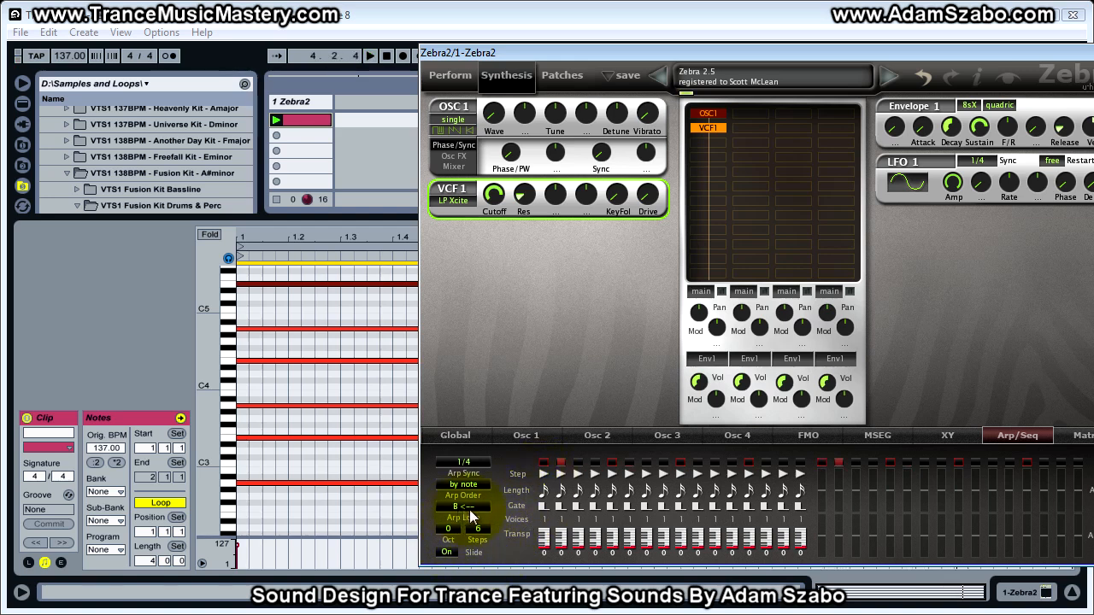
# Set arpeggiator step 1 to first and play the clip with the backward loop
pyautogui.click(544, 473)
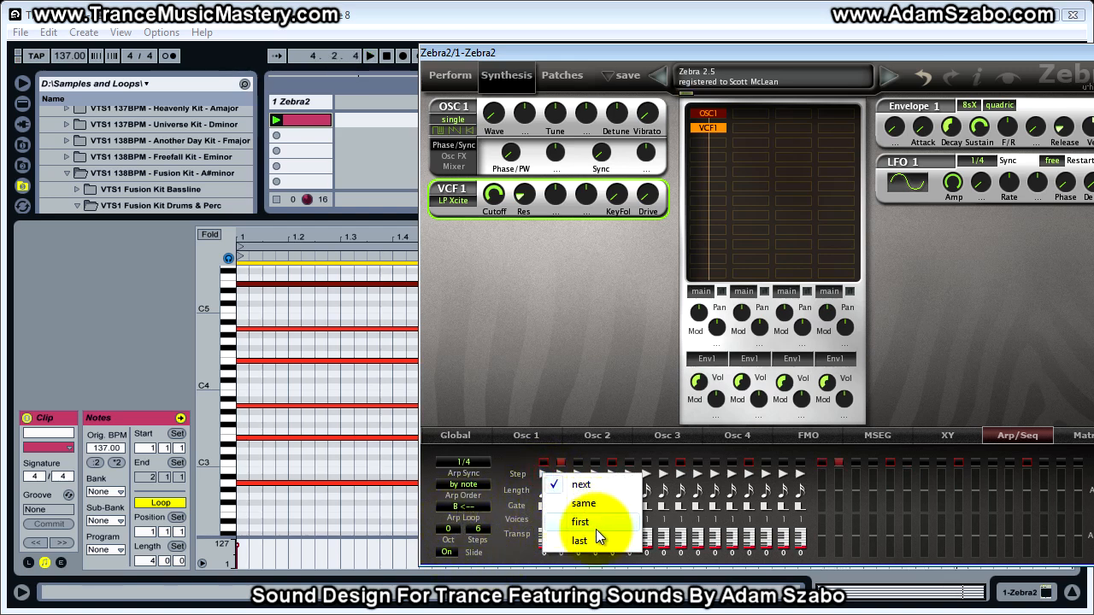
pyautogui.click(590, 523)
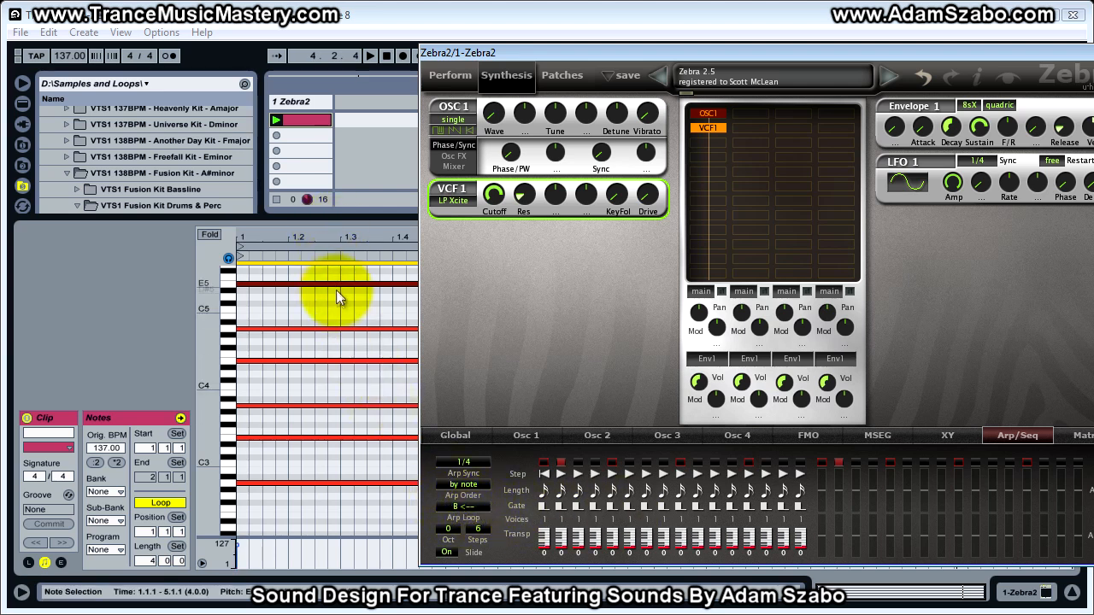
pyautogui.press('space')
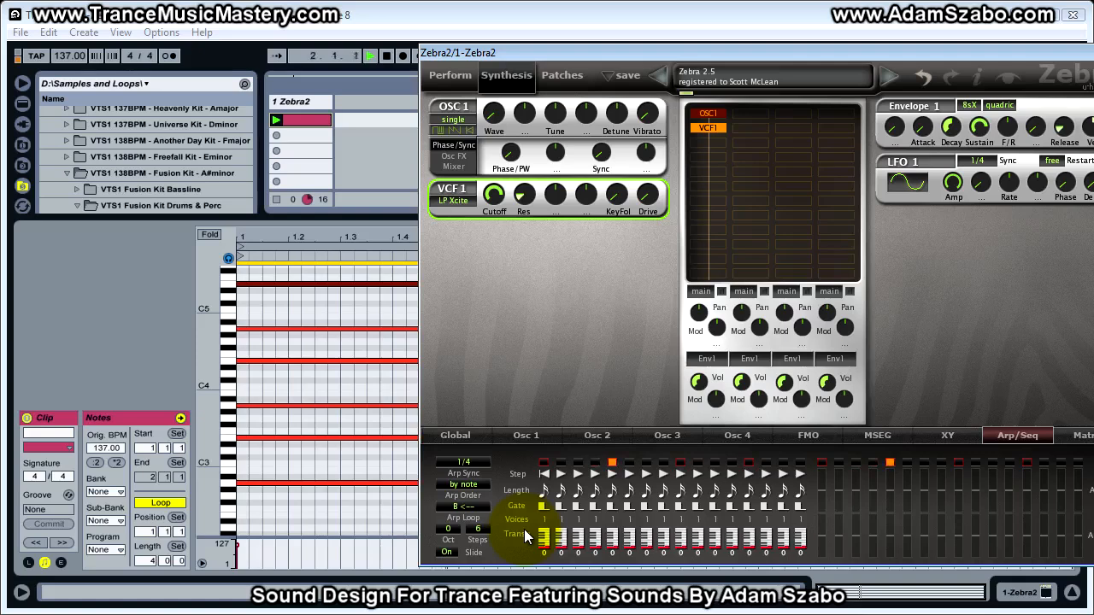
pyautogui.press('space')
# Switch the arpeggiator loop to forward (F -->) and play the clip to compare the starting note
pyautogui.click(466, 506)
pyautogui.click(513, 520)
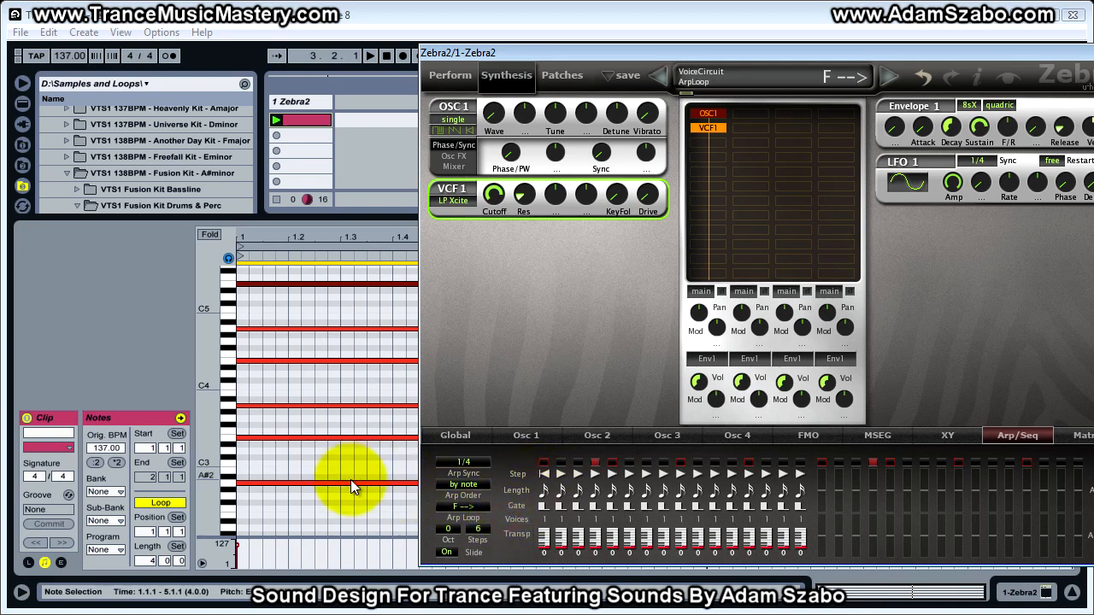
pyautogui.press('space')
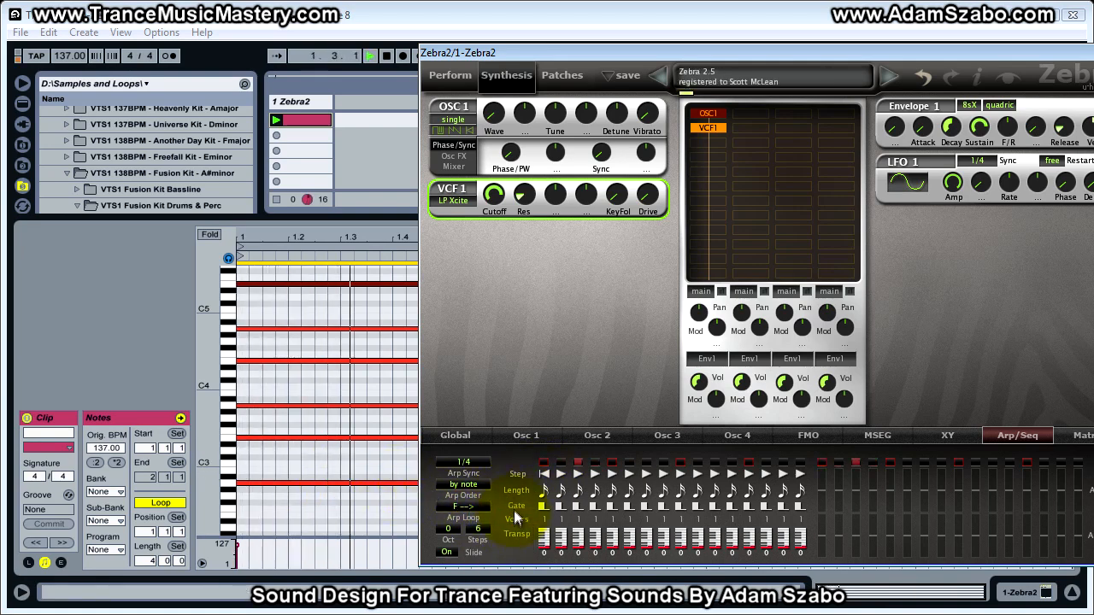
# Try the forward-backward arpeggiator loop (FB <->) while step 1 is set to first
pyautogui.click(466, 505)
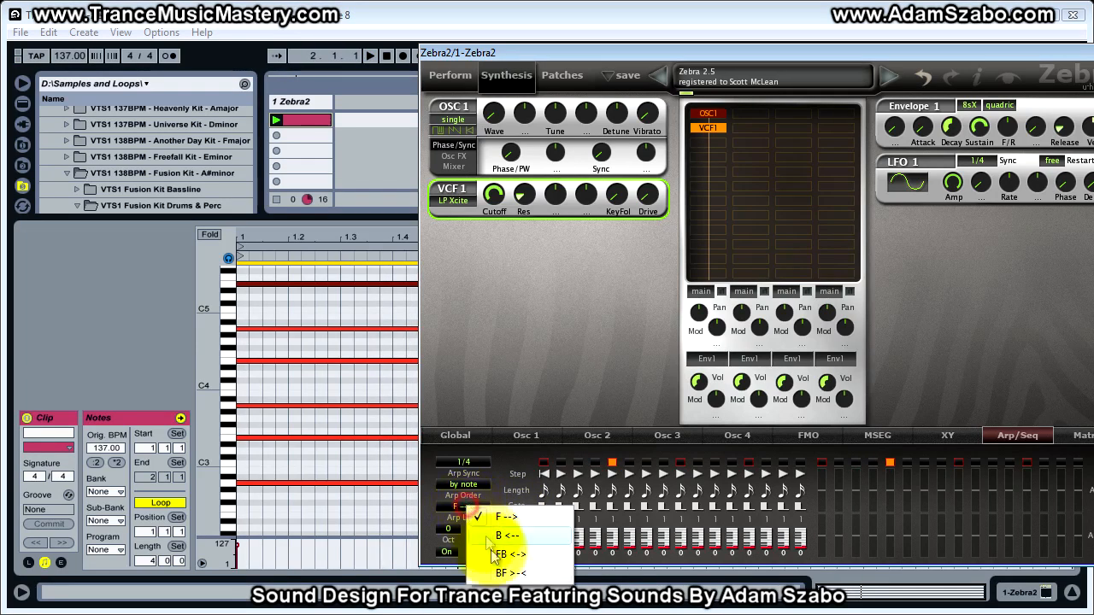
pyautogui.click(494, 550)
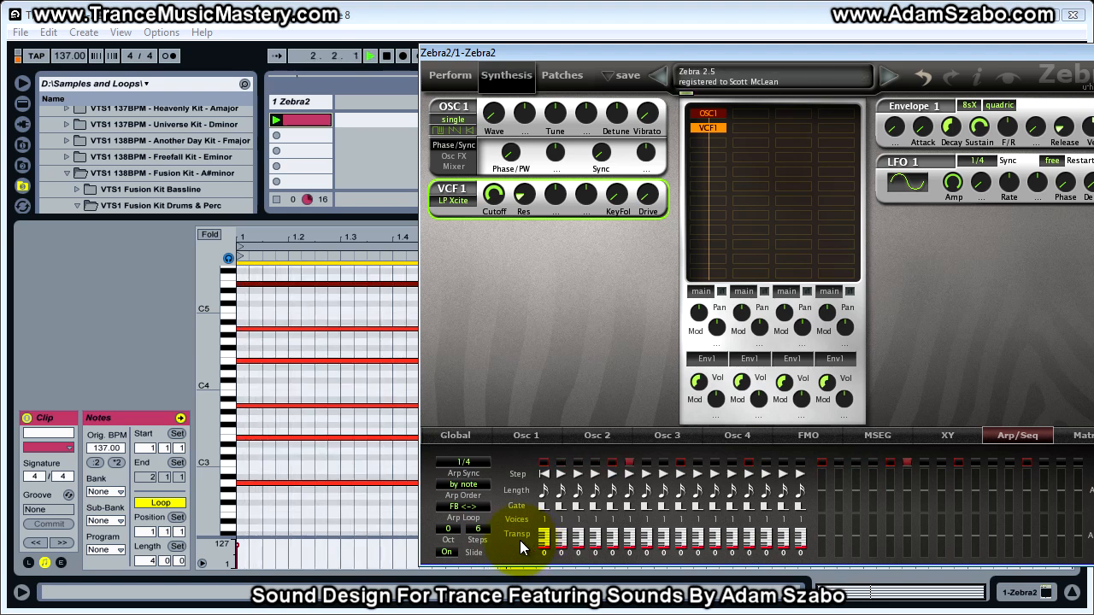
pyautogui.click(535, 472)
pyautogui.click(527, 477)
pyautogui.click(528, 476)
pyautogui.click(518, 476)
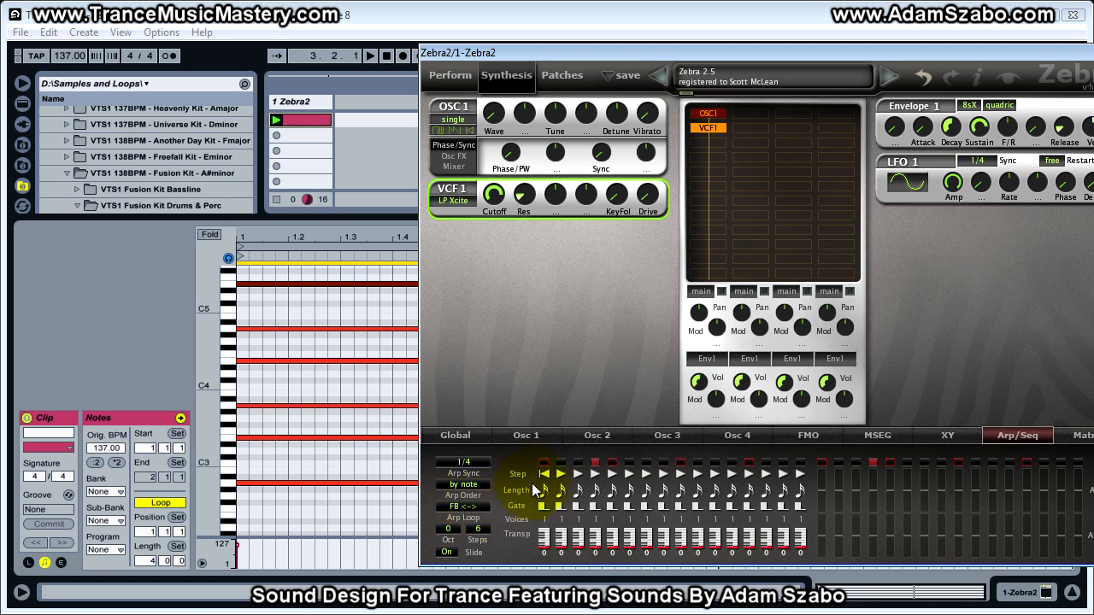
# Reset arpeggiator step 1 to next, play the clip, and set the arpeggiator loop to BF >-<
pyautogui.click(544, 476)
pyautogui.click(551, 481)
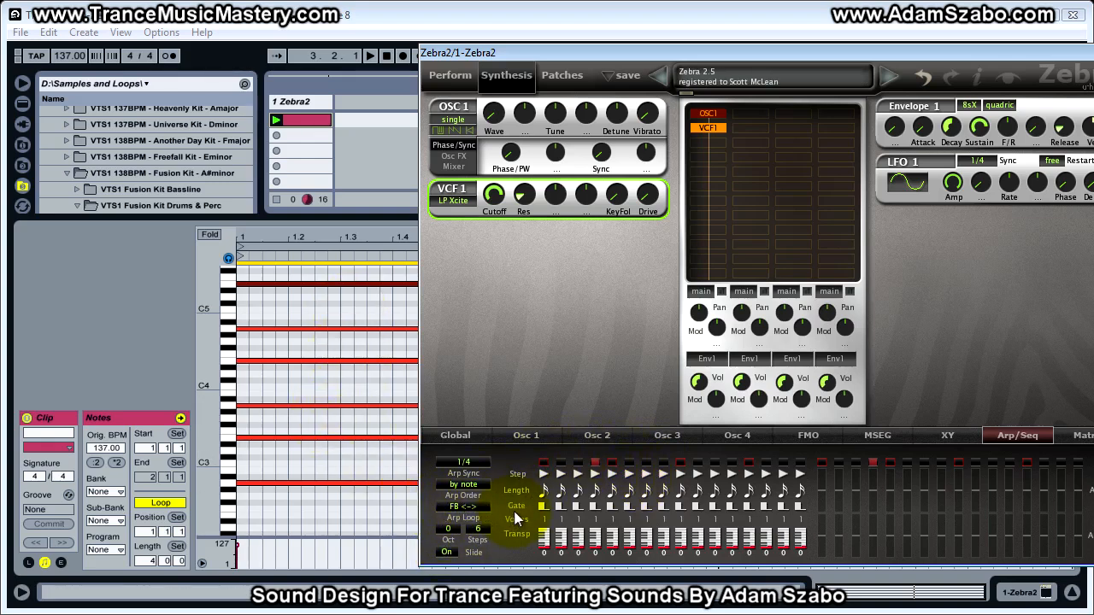
pyautogui.press('space')
pyautogui.click(472, 506)
pyautogui.click(522, 575)
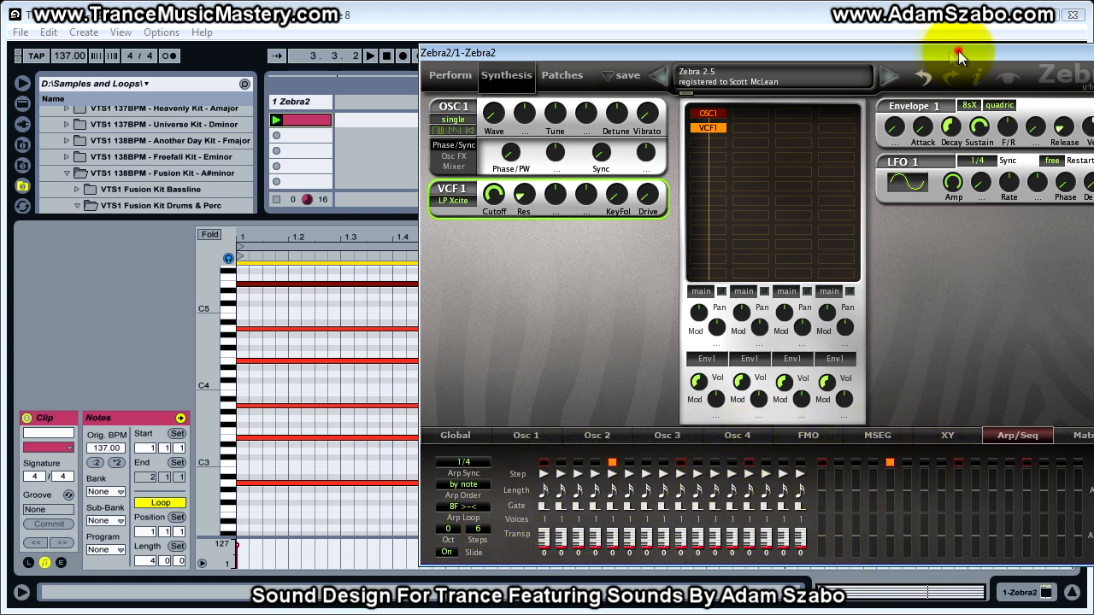
# Assign ArpMod as VCF 1's cutoff modulation source and draw varying ArpMod values across the first seven steps
pyautogui.moveTo(958, 50); pyautogui.dragTo(857, 55)
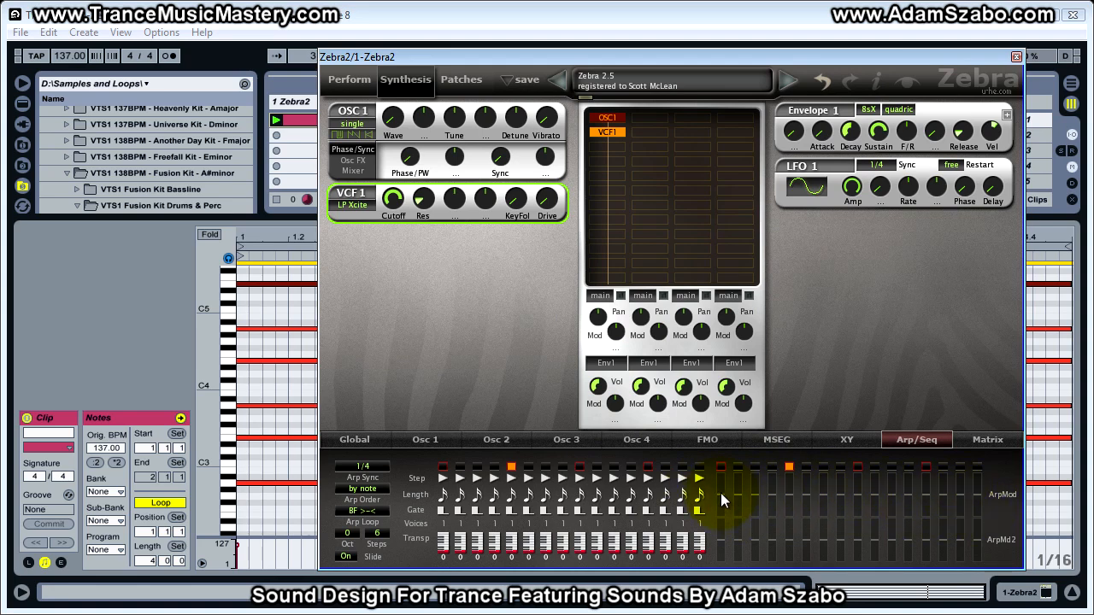
pyautogui.moveTo(721, 495)
pyautogui.mouseDown()
pyautogui.moveTo(713, 391)
pyautogui.moveTo(715, 520)
pyautogui.moveTo(726, 473)
pyautogui.moveTo(732, 498)
pyautogui.moveTo(731, 487)
pyautogui.mouseUp()
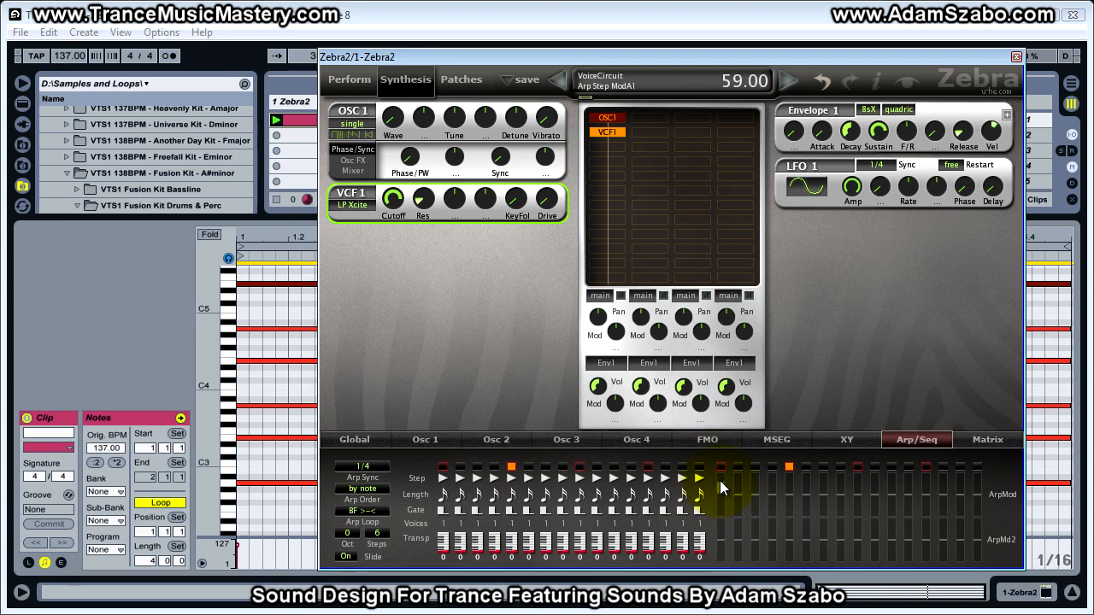
pyautogui.click(454, 215)
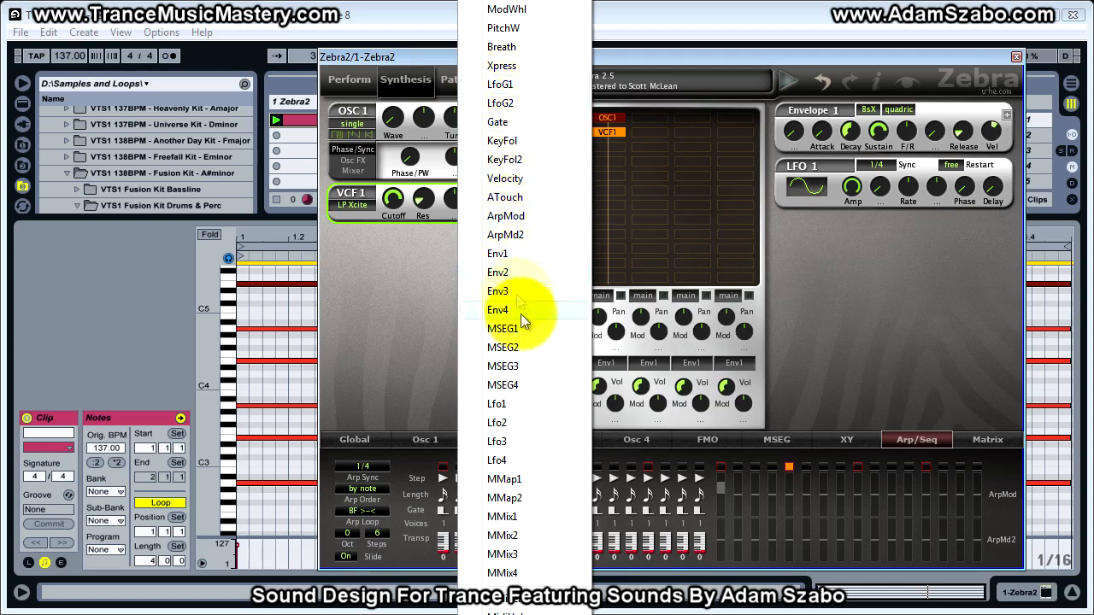
pyautogui.click(526, 222)
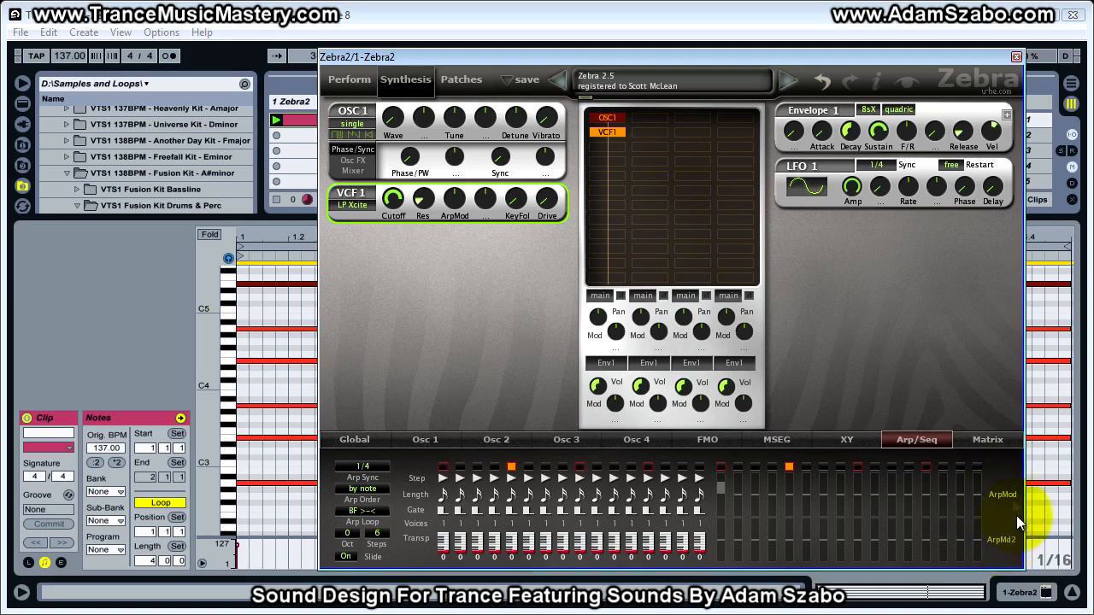
pyautogui.moveTo(727, 493); pyautogui.dragTo(734, 464)
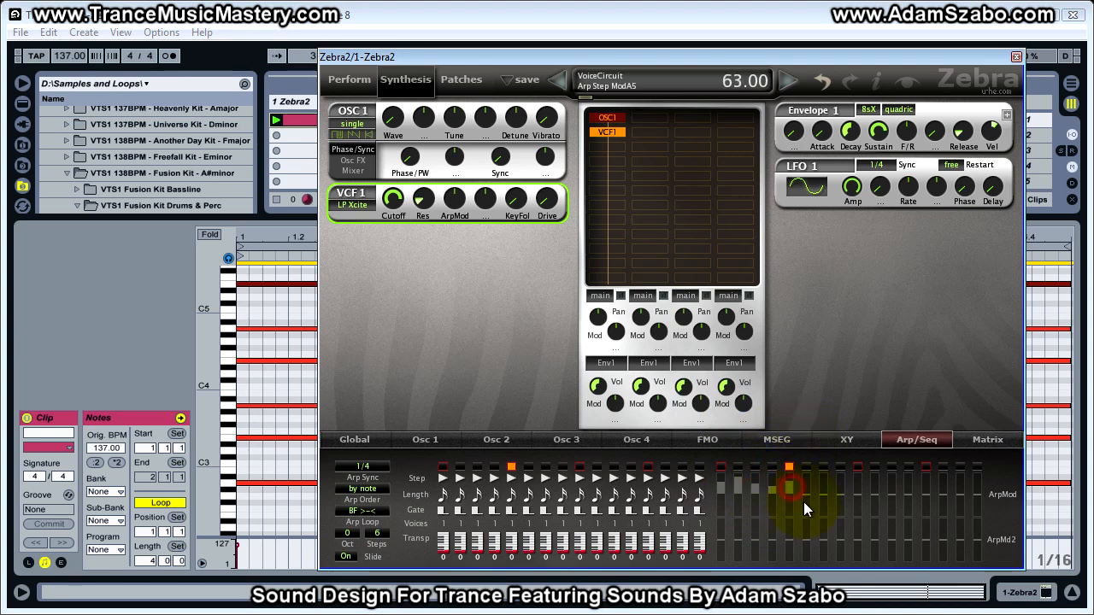
# Raise the ArpMod depth on VCF 1 and lower the filter cutoff to 34 while the clip plays
pyautogui.moveTo(454, 198); pyautogui.dragTo(453, 242)
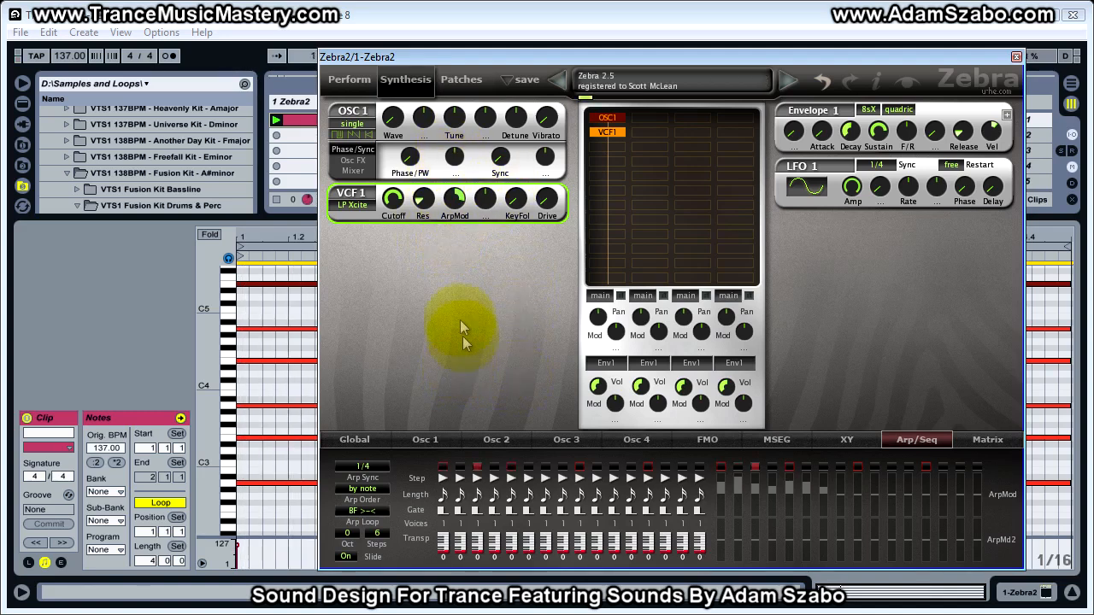
pyautogui.moveTo(453, 204); pyautogui.dragTo(437, 275)
pyautogui.moveTo(459, 212); pyautogui.dragTo(451, 200)
pyautogui.moveTo(393, 221)
pyautogui.mouseDown()
pyautogui.moveTo(393, 273)
pyautogui.moveTo(439, 235)
pyautogui.moveTo(452, 182)
pyautogui.moveTo(392, 224)
pyautogui.moveTo(393, 212)
pyautogui.mouseUp()
# Set the arpeggiator sync to 1/16
pyautogui.click(362, 467)
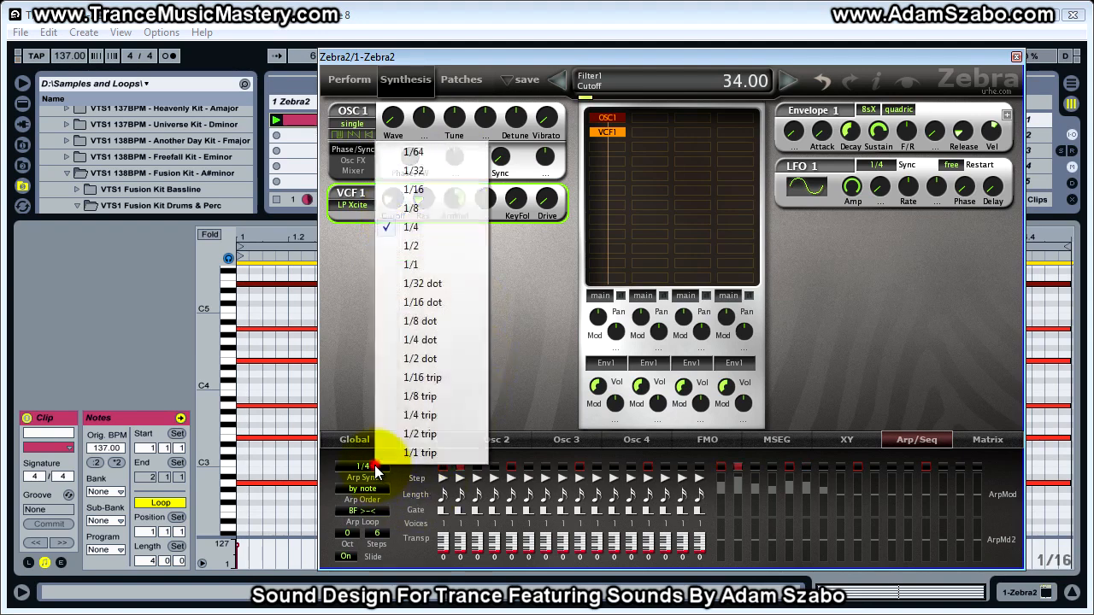
pyautogui.click(450, 189)
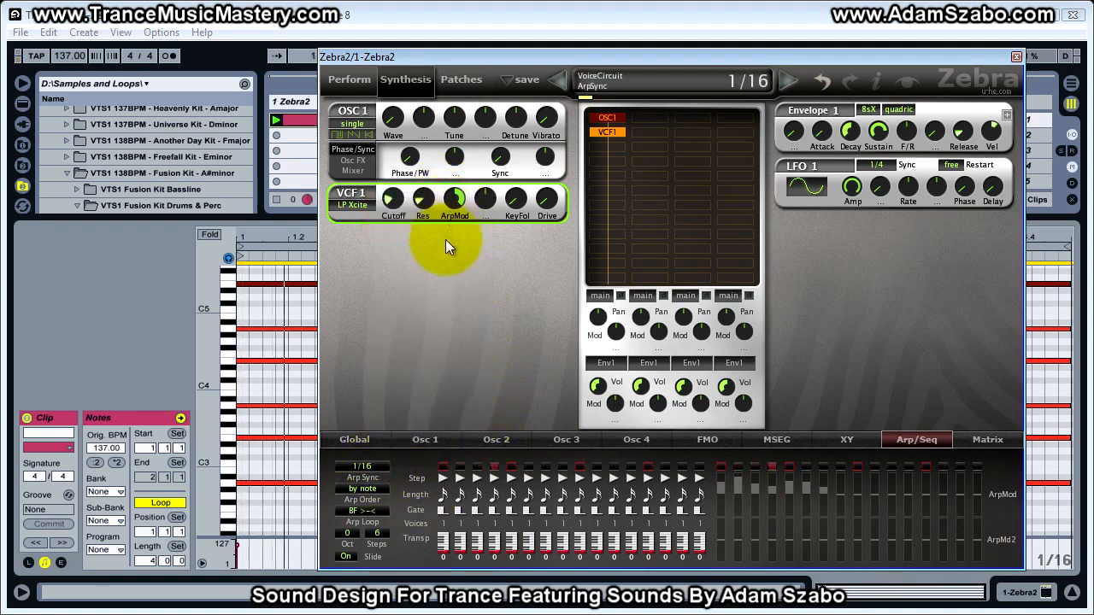
# Add Delay1 to the first slot of the global effects grid, raise its mix, and set its feedback to 22.50
pyautogui.click(365, 441)
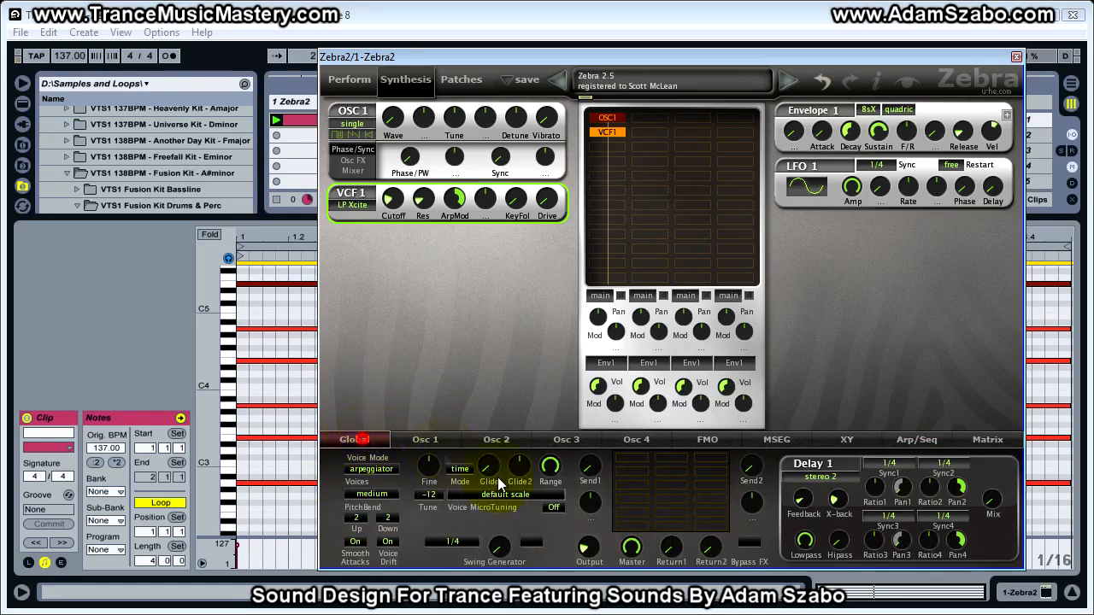
pyautogui.click(637, 458)
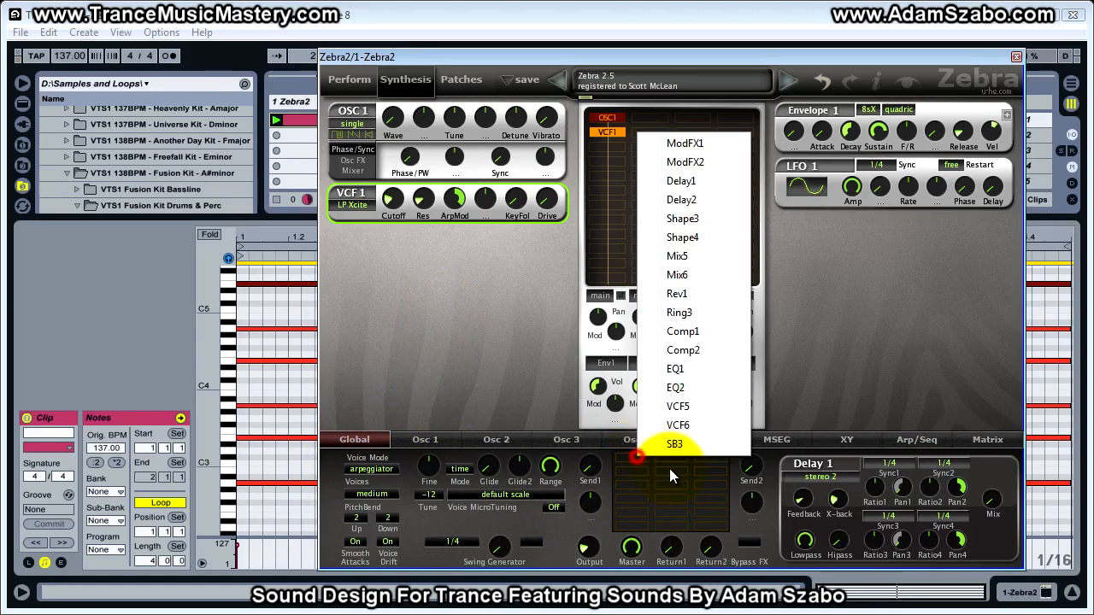
pyautogui.click(696, 181)
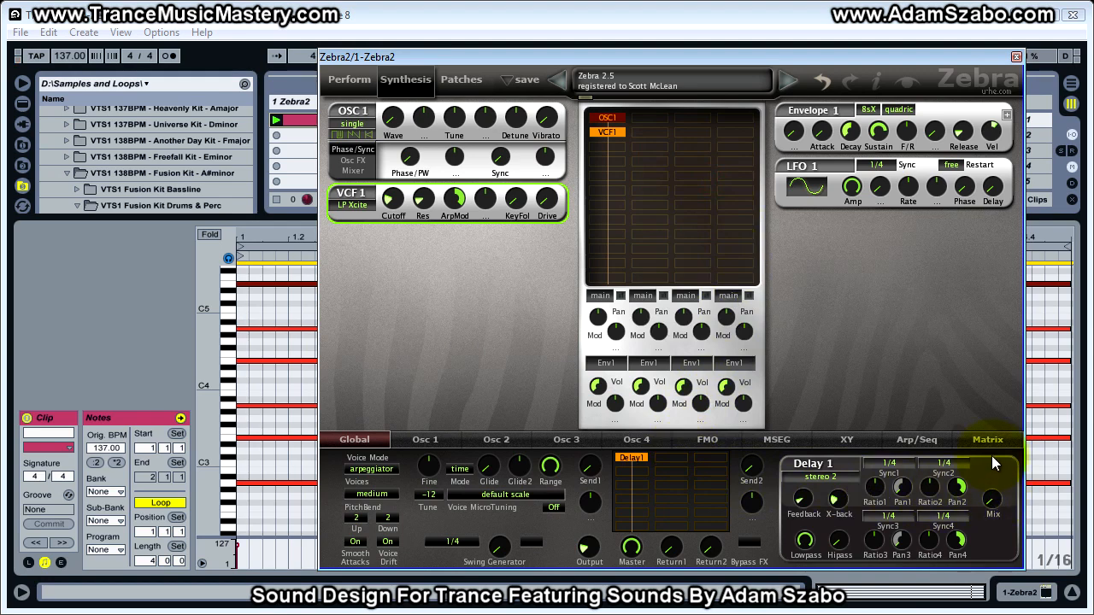
pyautogui.moveTo(992, 458); pyautogui.dragTo(982, 444)
pyautogui.moveTo(803, 506); pyautogui.dragTo(803, 484)
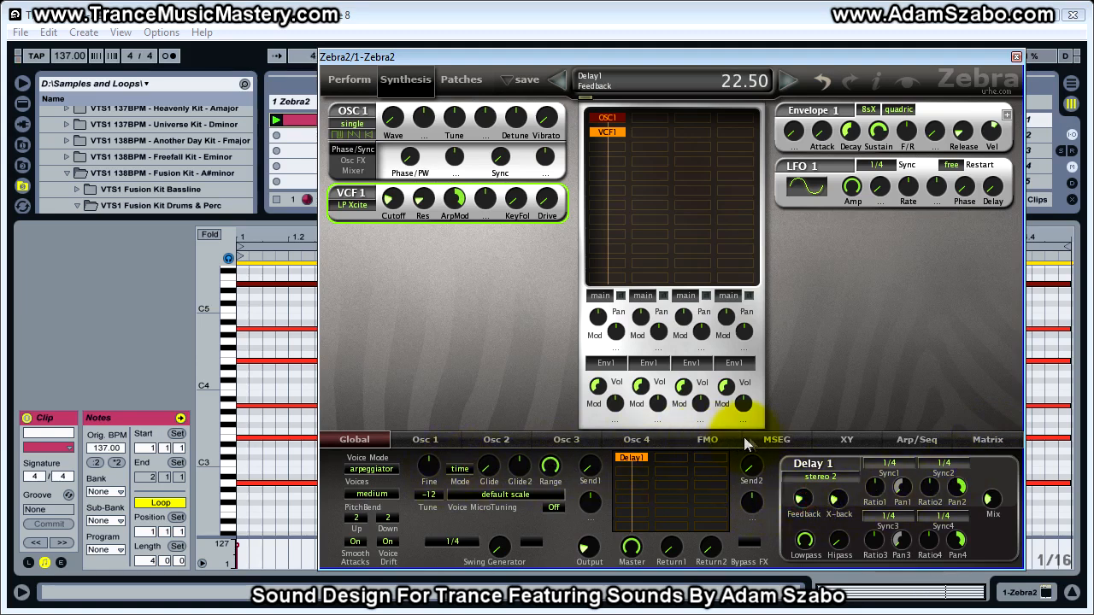
# Adjust VCF 1's cutoff and ArpMod depth, raise its resonance, and set its drive to 39
pyautogui.moveTo(394, 199); pyautogui.dragTo(436, 126)
pyautogui.moveTo(455, 198)
pyautogui.mouseDown()
pyautogui.moveTo(457, 240)
pyautogui.moveTo(456, 205)
pyautogui.mouseUp()
pyautogui.moveTo(546, 200); pyautogui.dragTo(544, 111)
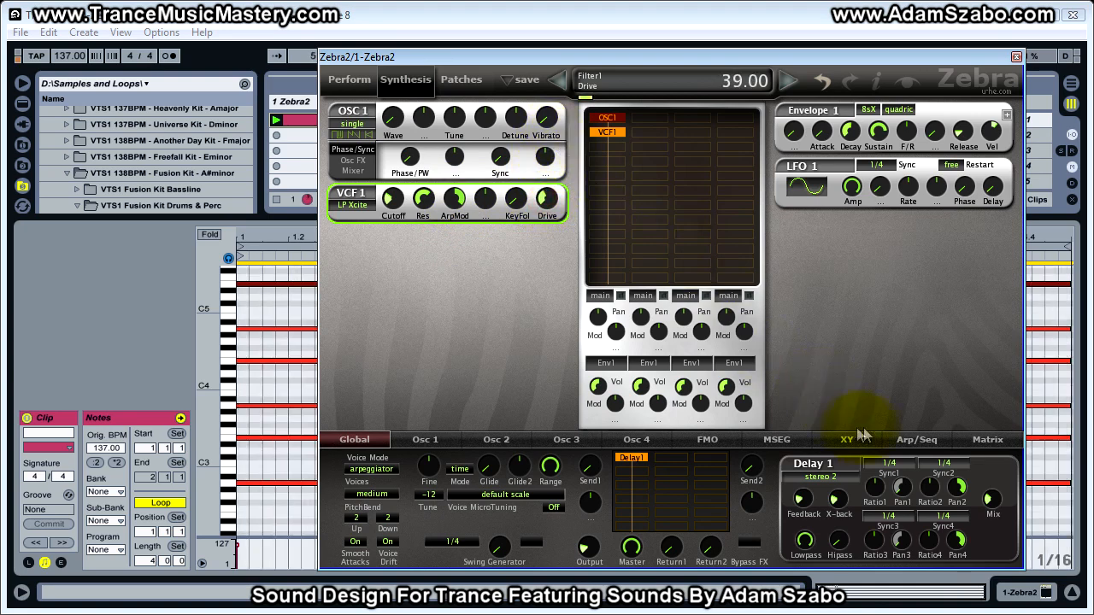
# Reshape the ArpMod sequence, raising step 3 to 86 and lowering step 2 to -45
pyautogui.click(917, 440)
pyautogui.moveTo(772, 483); pyautogui.dragTo(759, 553)
pyautogui.moveTo(792, 506)
pyautogui.mouseDown()
pyautogui.moveTo(818, 487)
pyautogui.moveTo(831, 455)
pyautogui.moveTo(787, 489)
pyautogui.moveTo(767, 480)
pyautogui.moveTo(760, 492)
pyautogui.moveTo(750, 468)
pyautogui.moveTo(740, 483)
pyautogui.mouseUp()
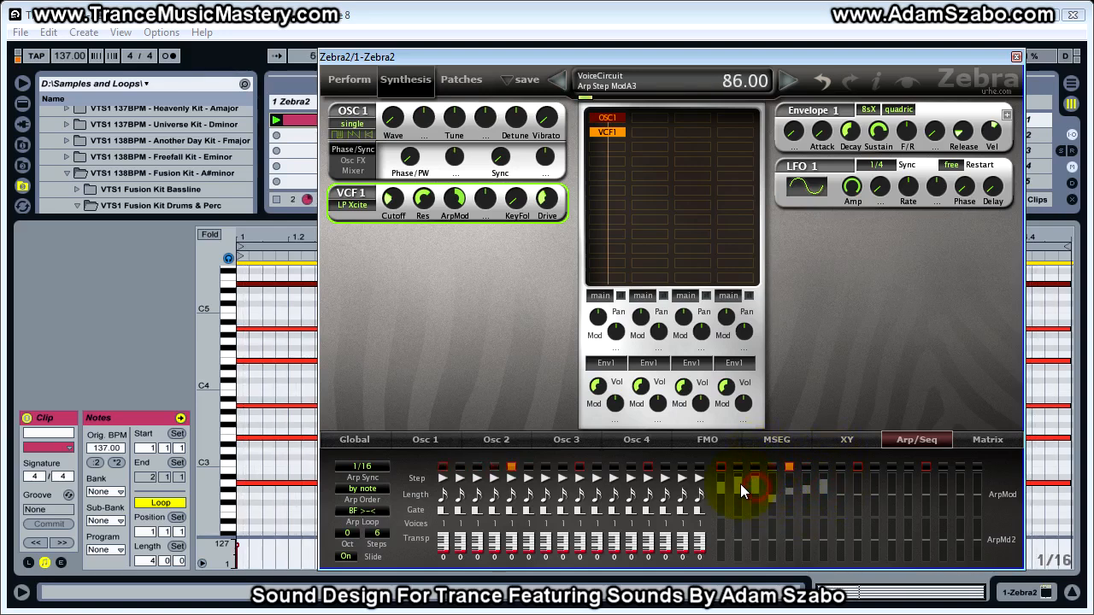
pyautogui.moveTo(740, 489); pyautogui.dragTo(745, 608)
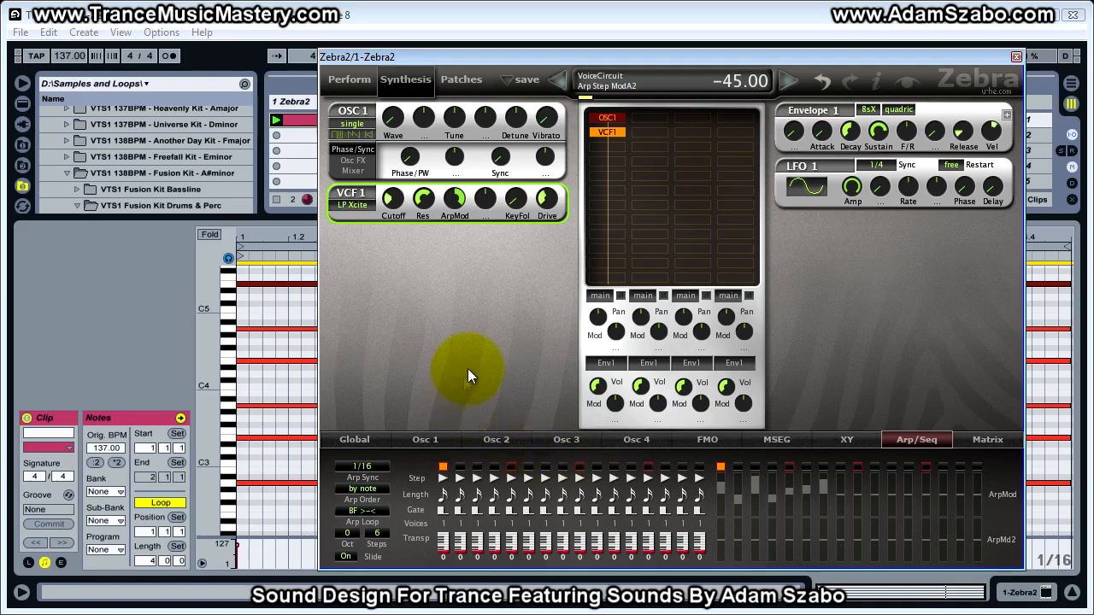